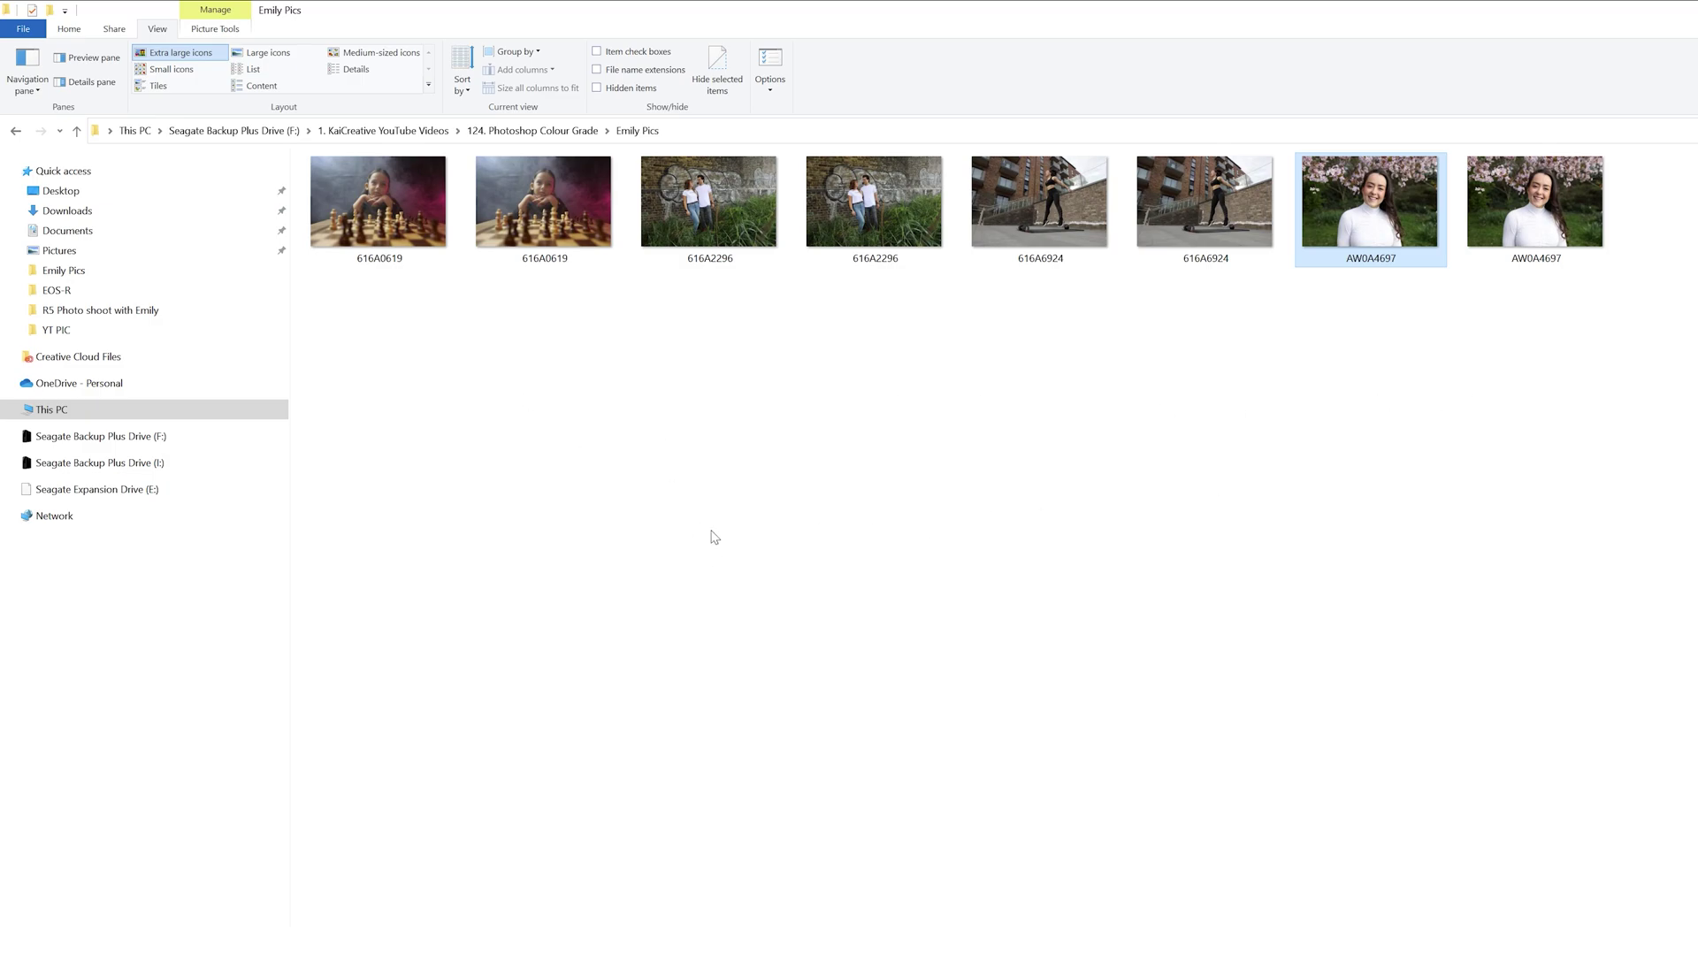
# Switch the folder view to Details, then back to Extra large icons
pyautogui.click(362, 77)
pyautogui.click(371, 380)
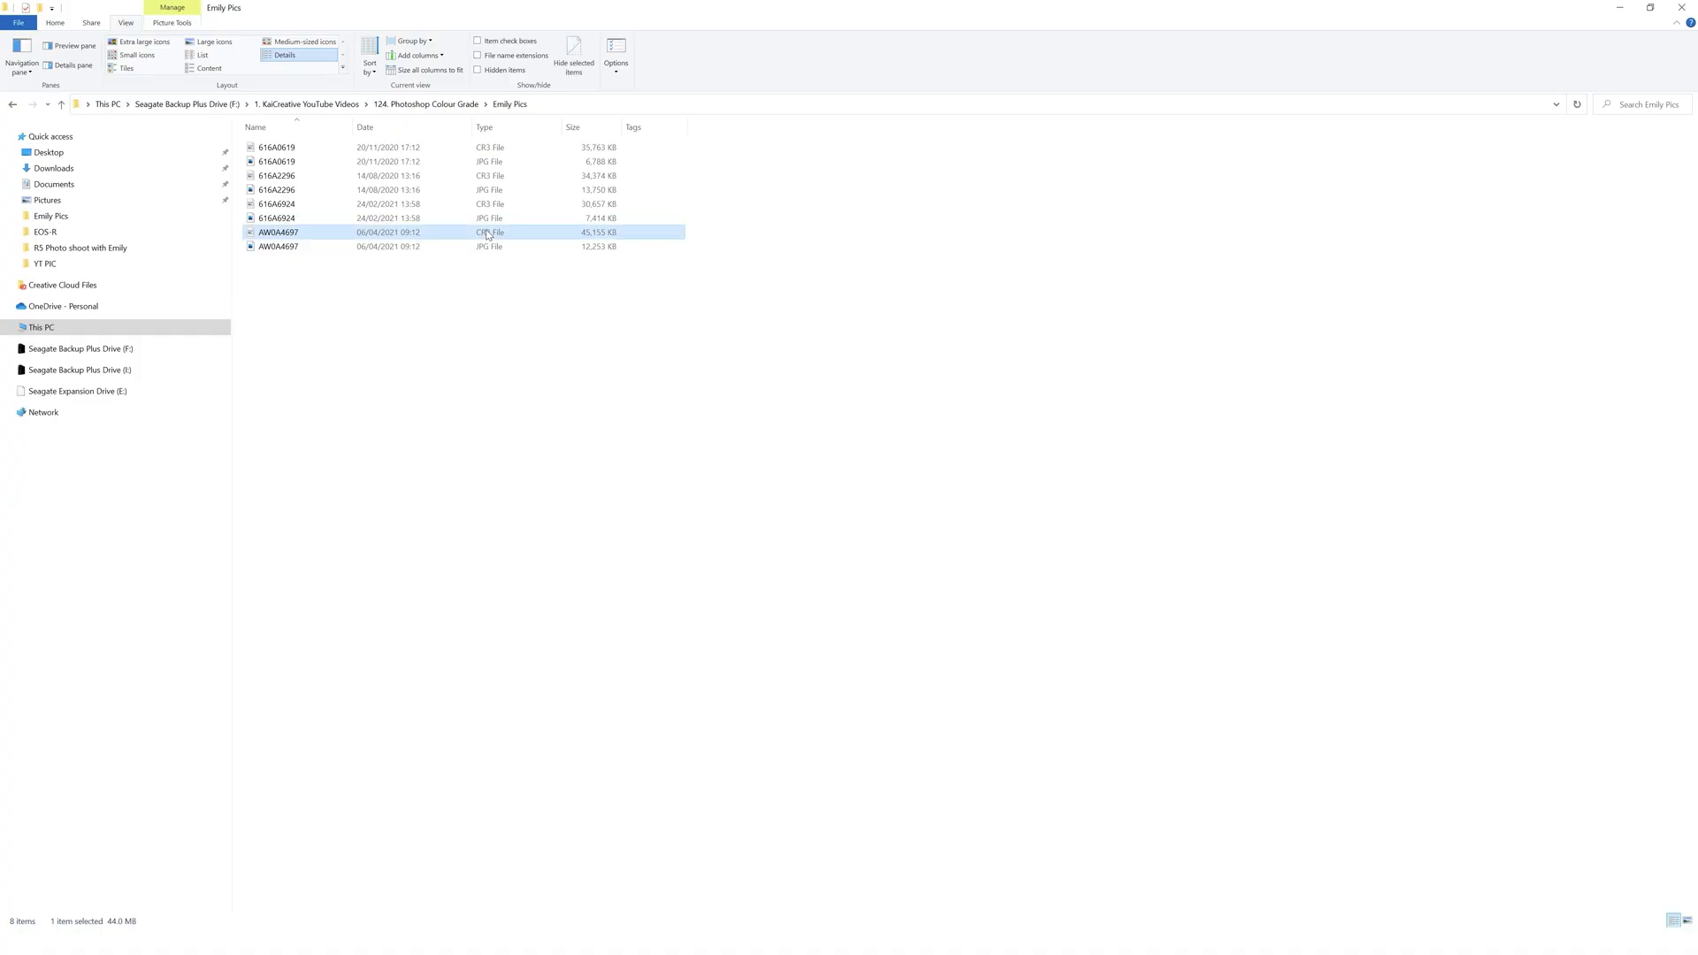
pyautogui.click(133, 42)
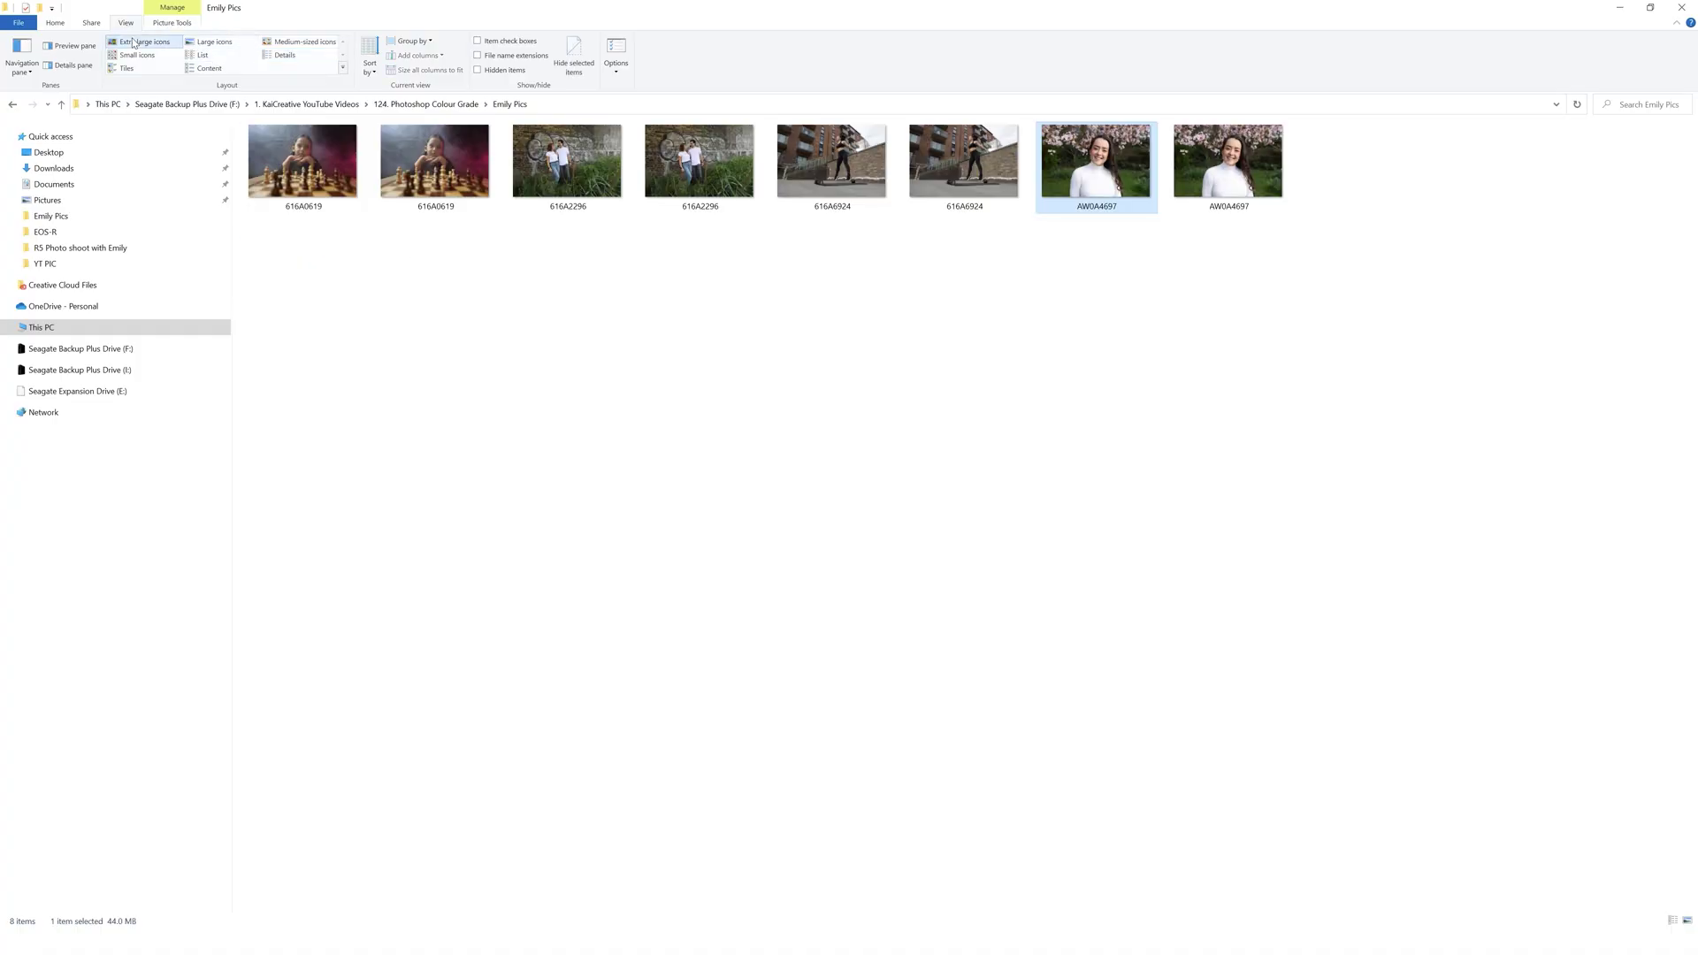
# Open the AW0A4697 raw photo with Adobe Photoshop 2022
pyautogui.rightClick(1106, 182)
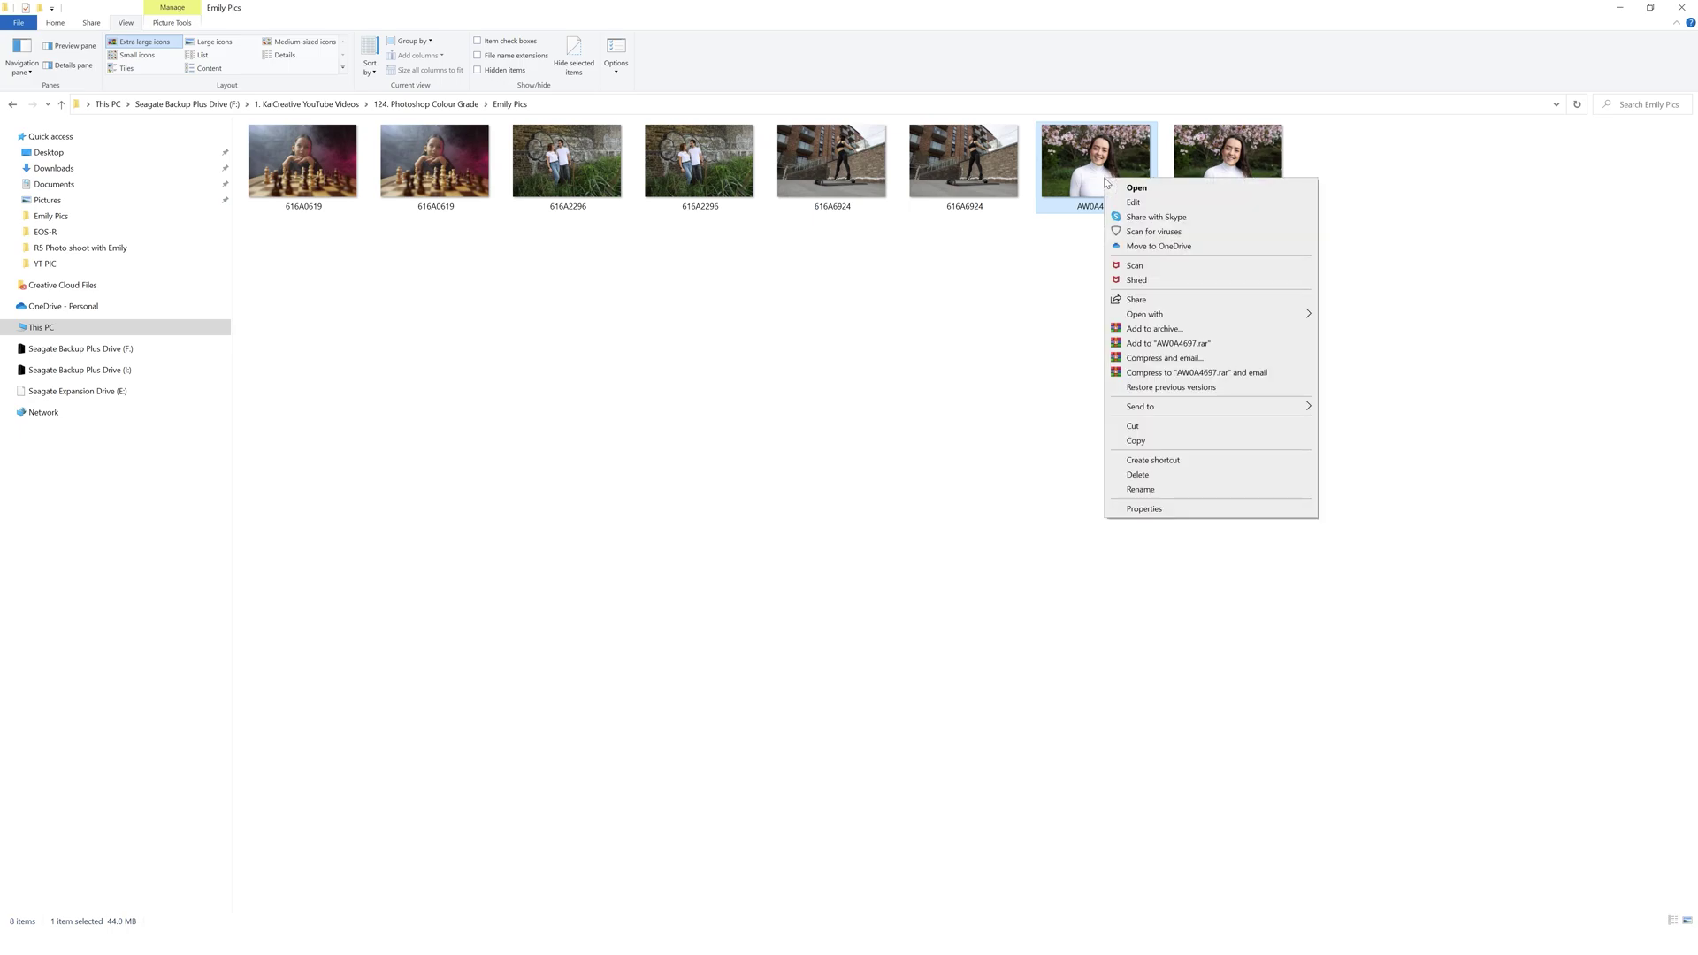
pyautogui.moveTo(1256, 315)
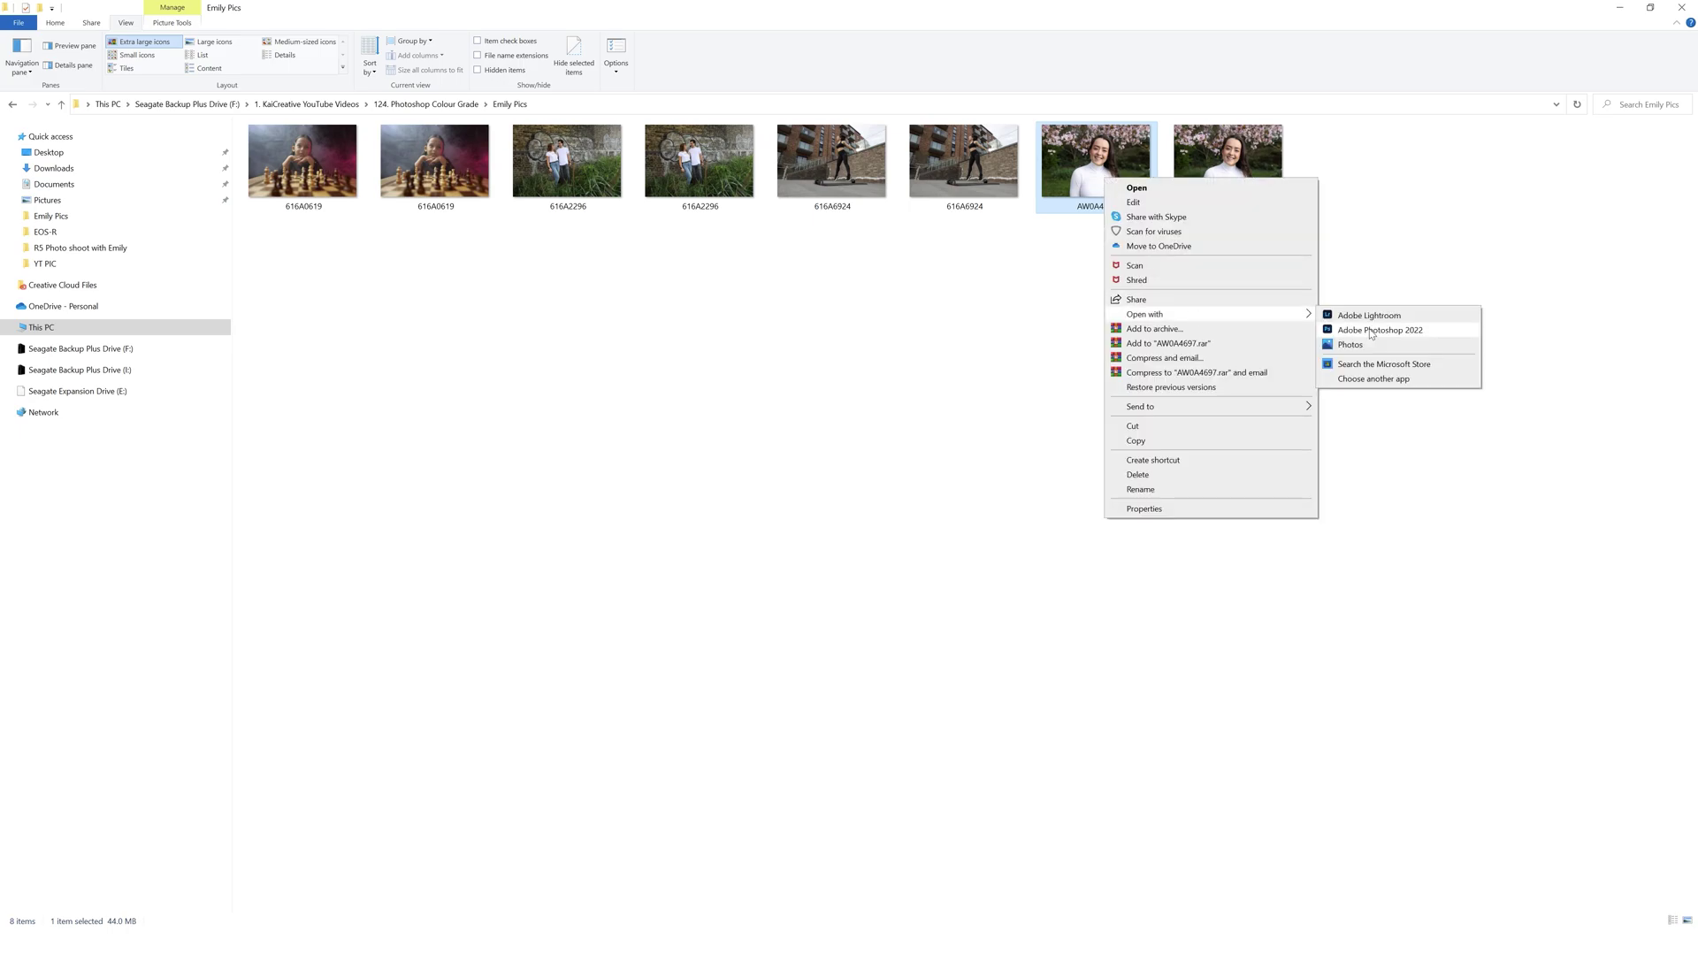
pyautogui.click(1374, 330)
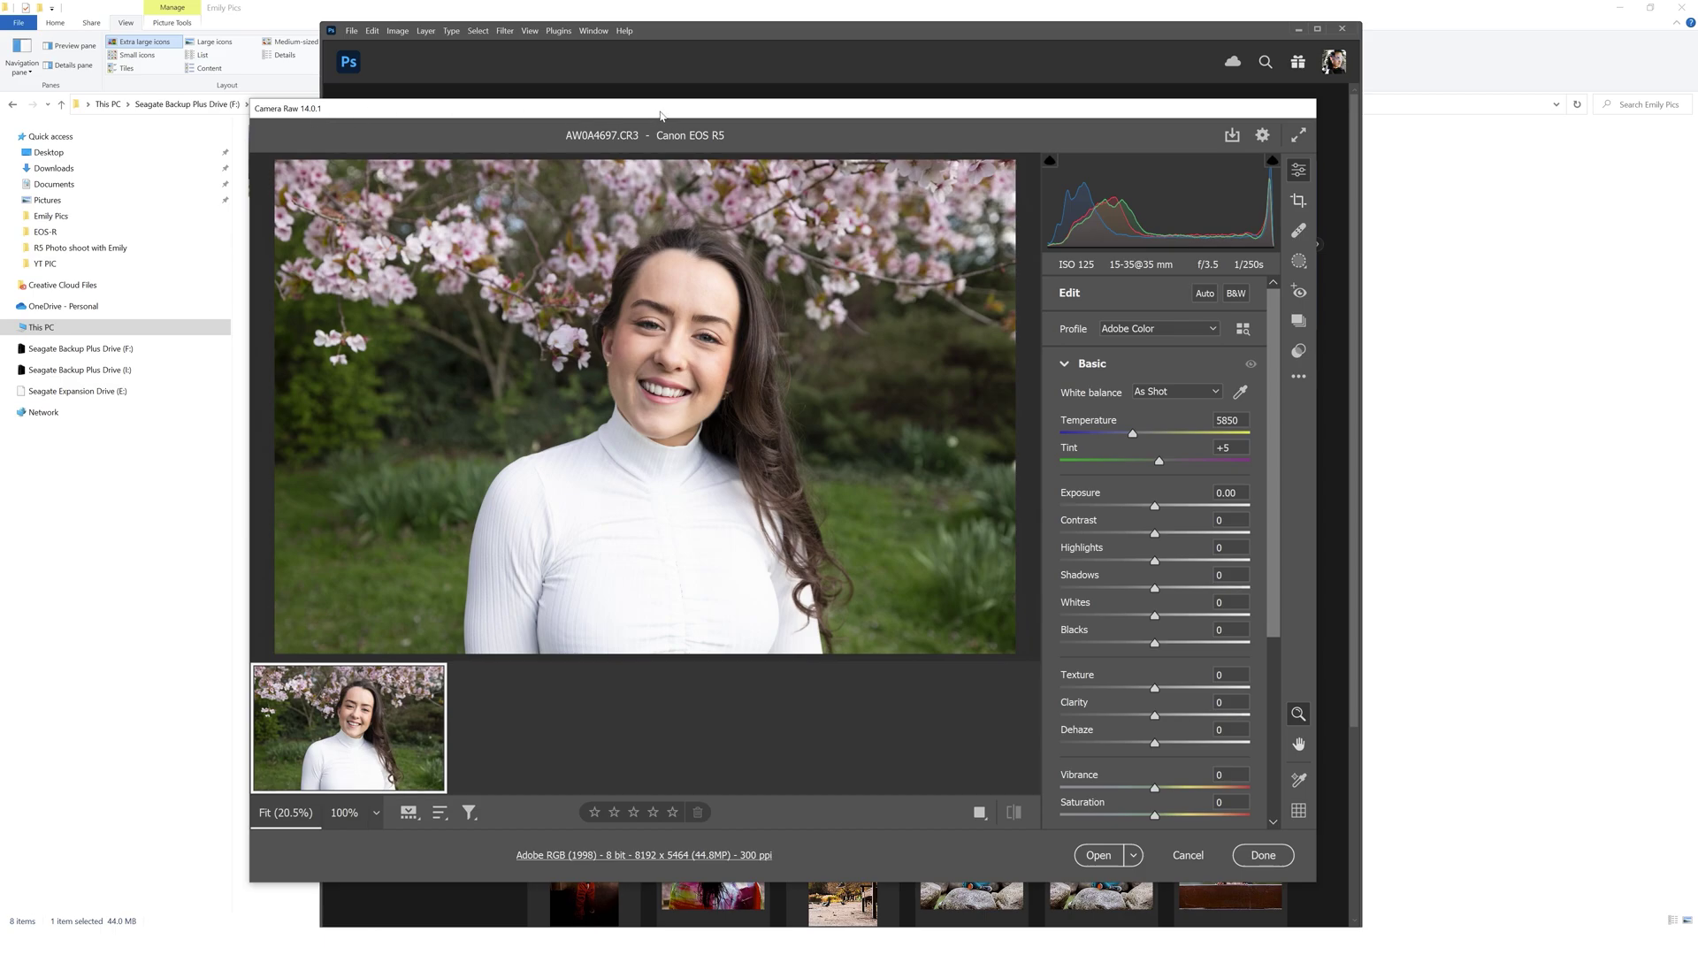
# Set the portrait's Highlights to -100, Shadows +18, Whites +12 and Blacks -22 in Basic
pyautogui.moveTo(660, 115); pyautogui.dragTo(667, 88)
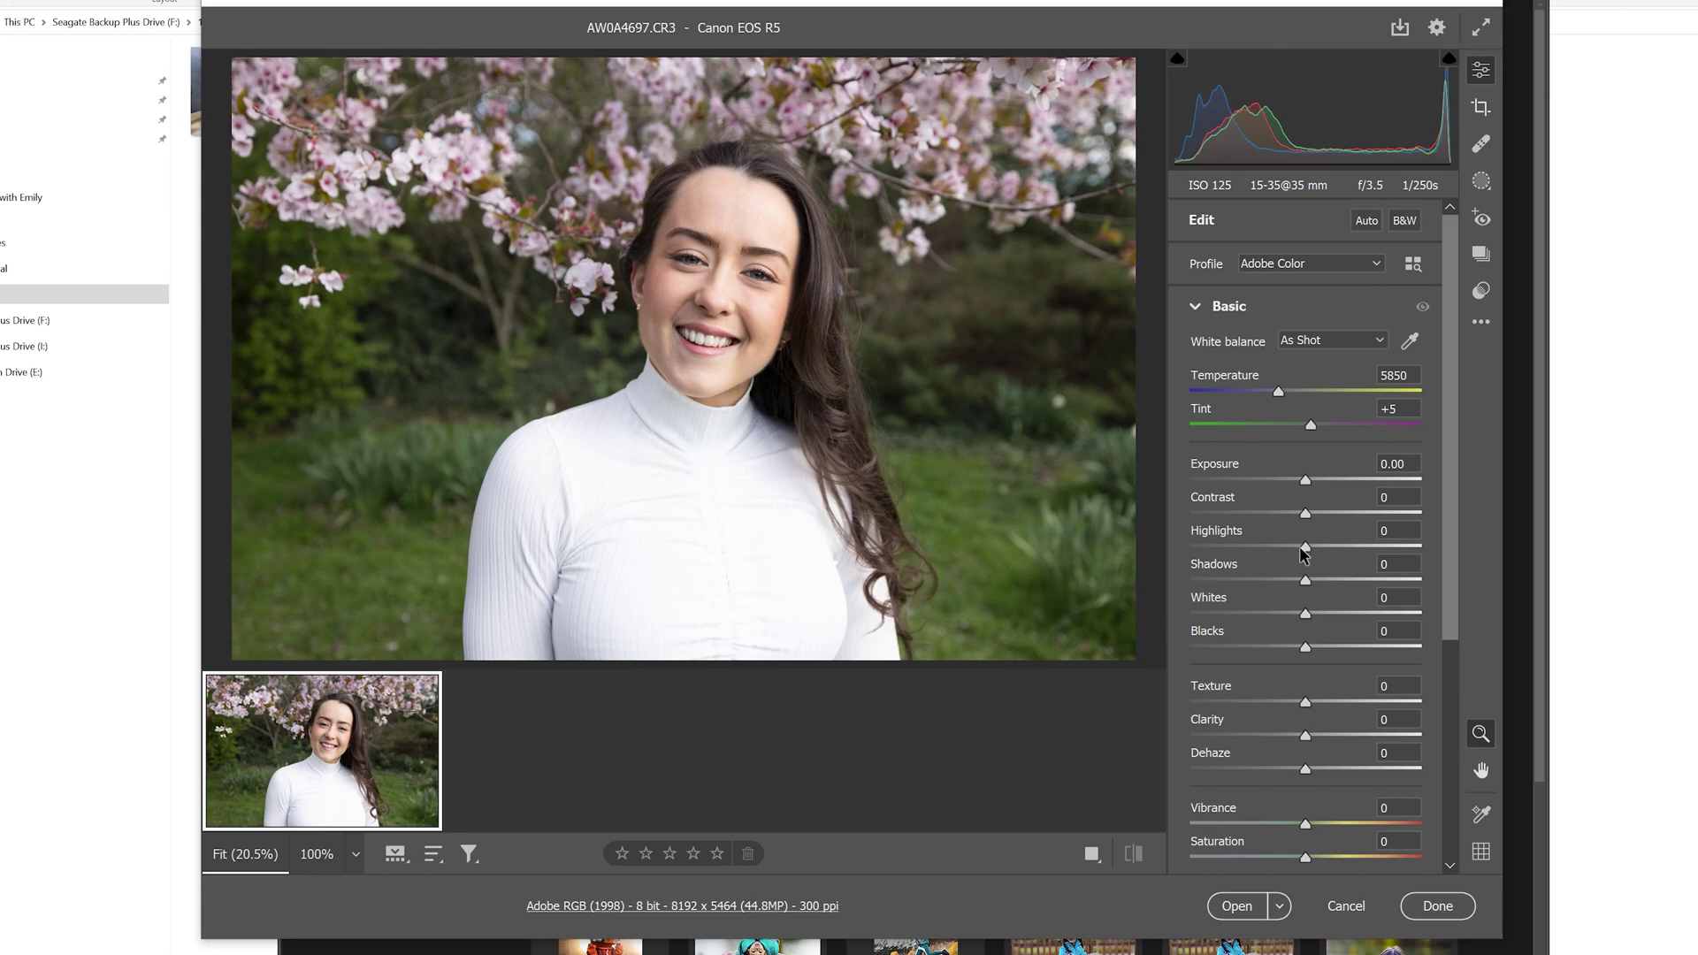
pyautogui.moveTo(1303, 550); pyautogui.dragTo(1201, 543)
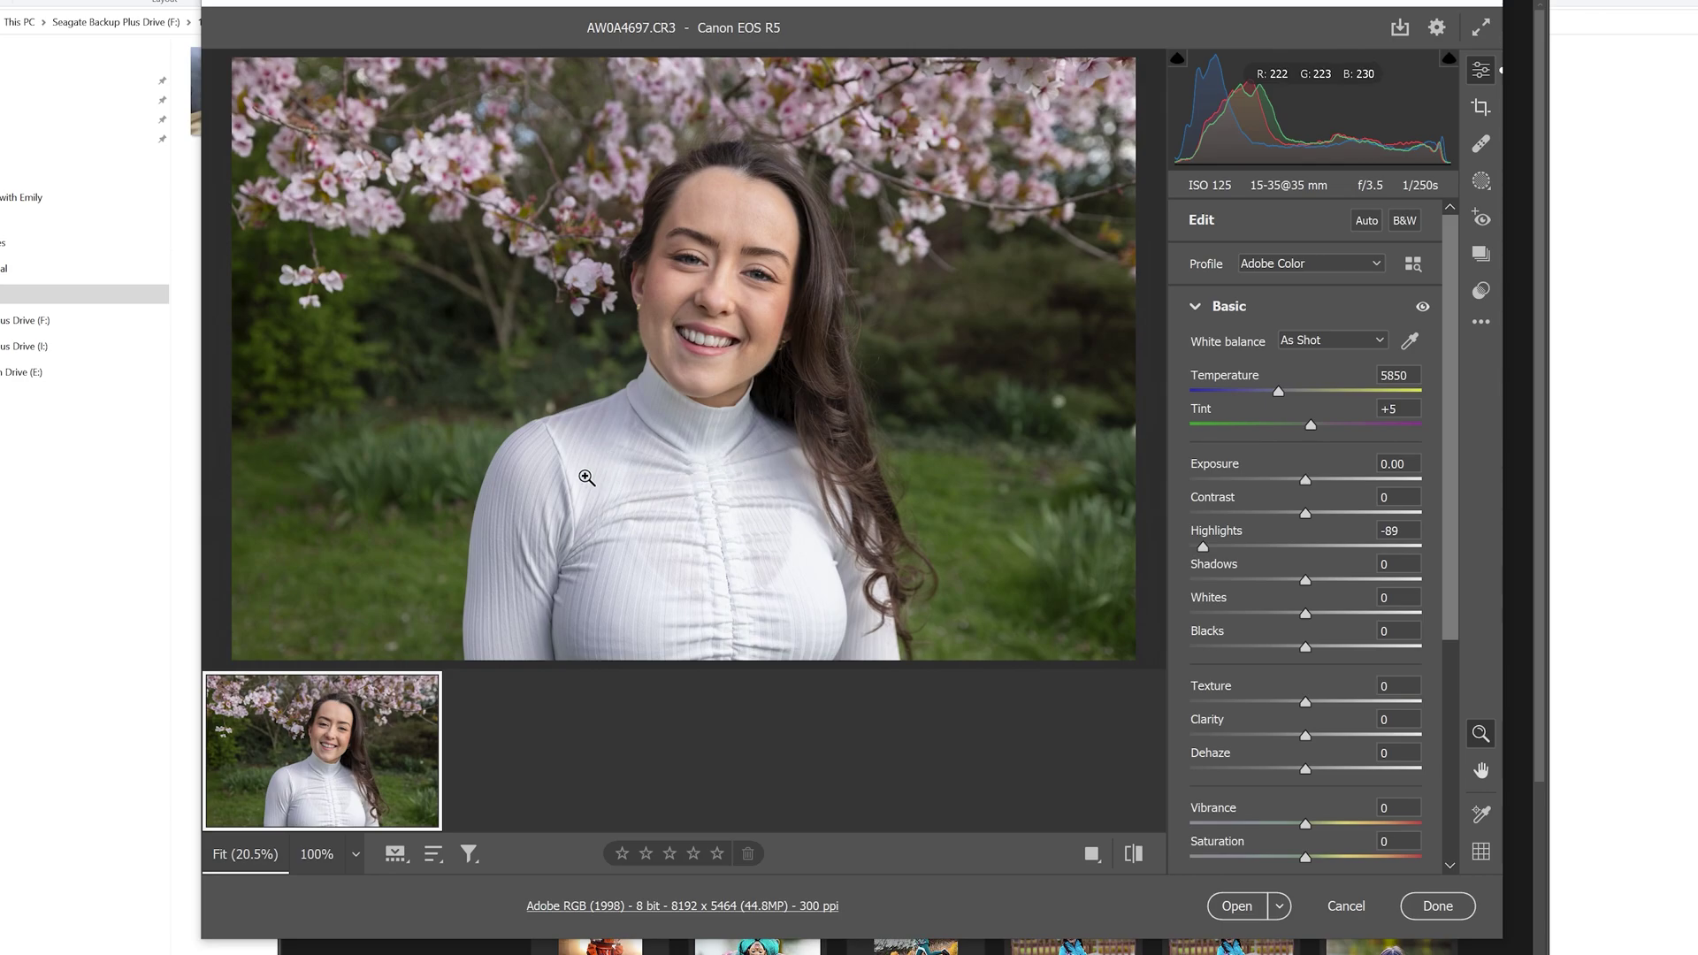
pyautogui.moveTo(1208, 545); pyautogui.dragTo(1190, 545)
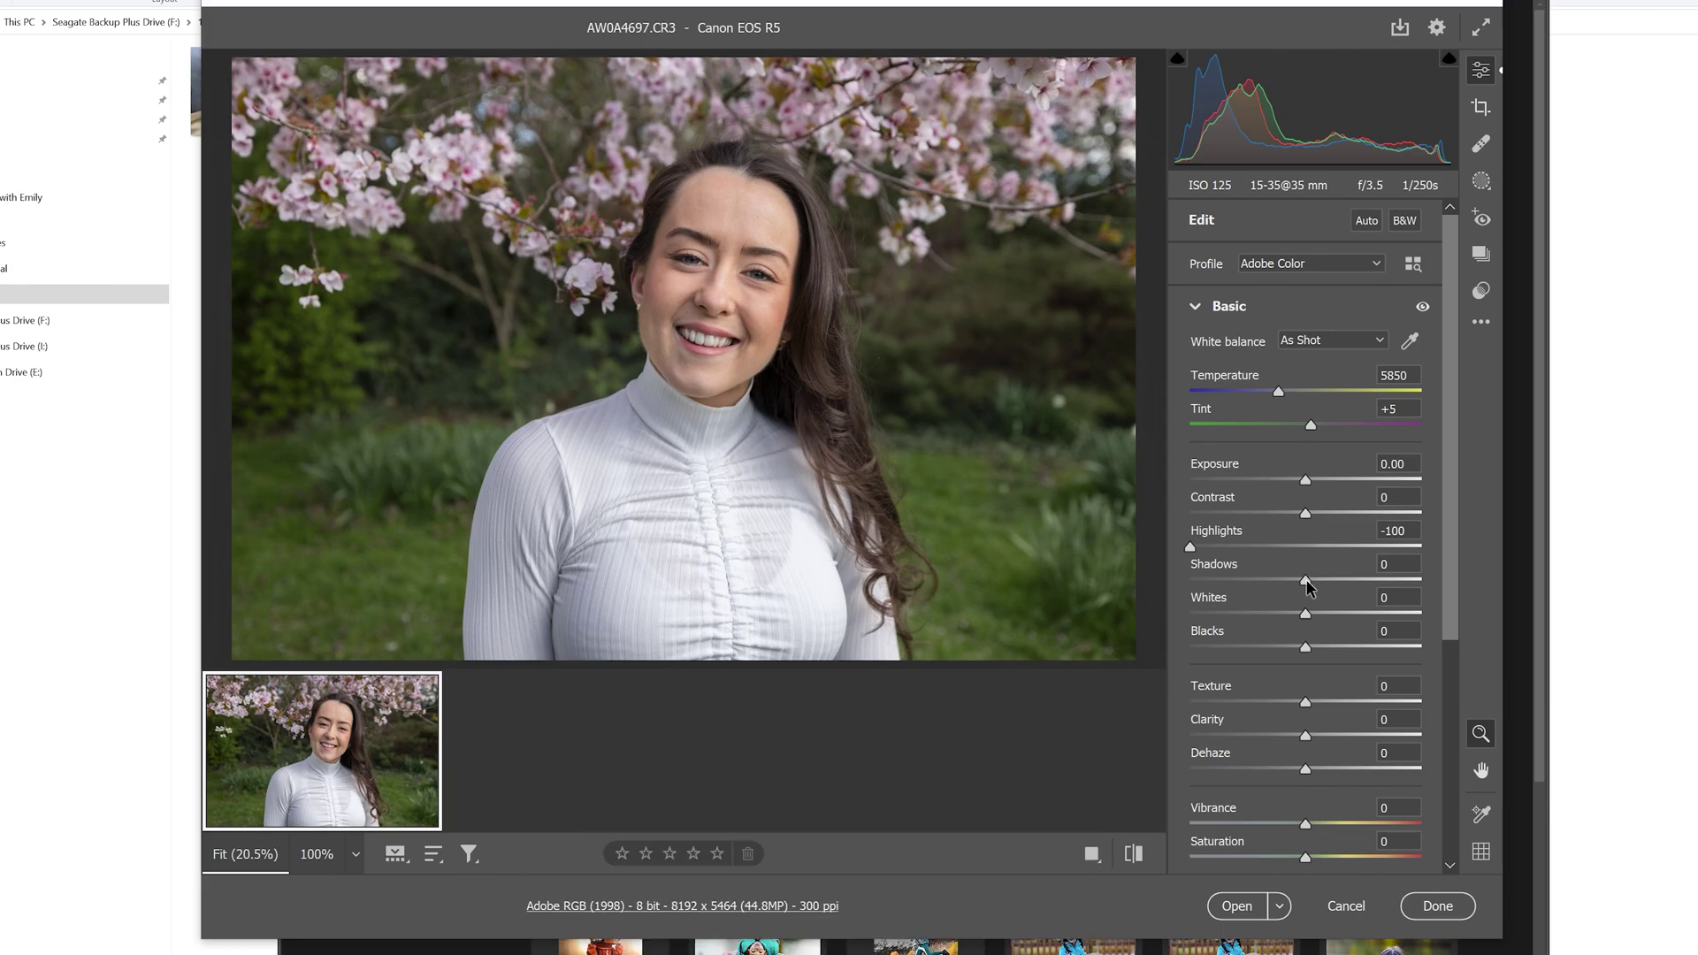
pyautogui.moveTo(1312, 584); pyautogui.dragTo(1326, 582)
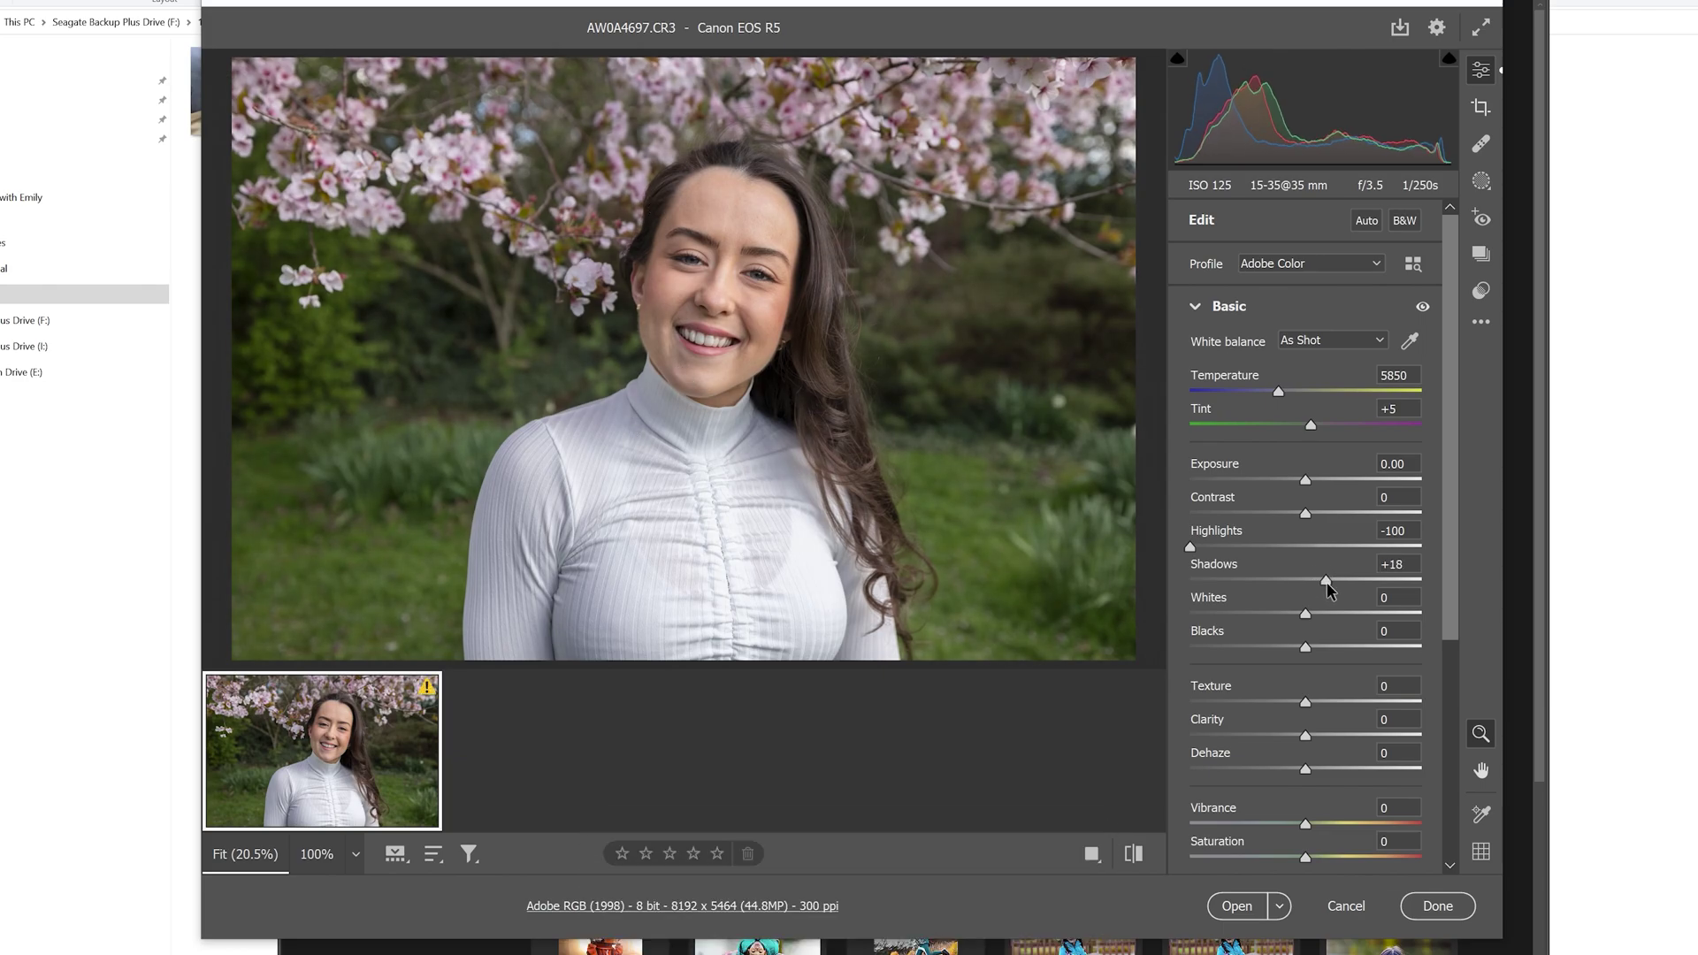
pyautogui.moveTo(1306, 613); pyautogui.dragTo(1282, 652)
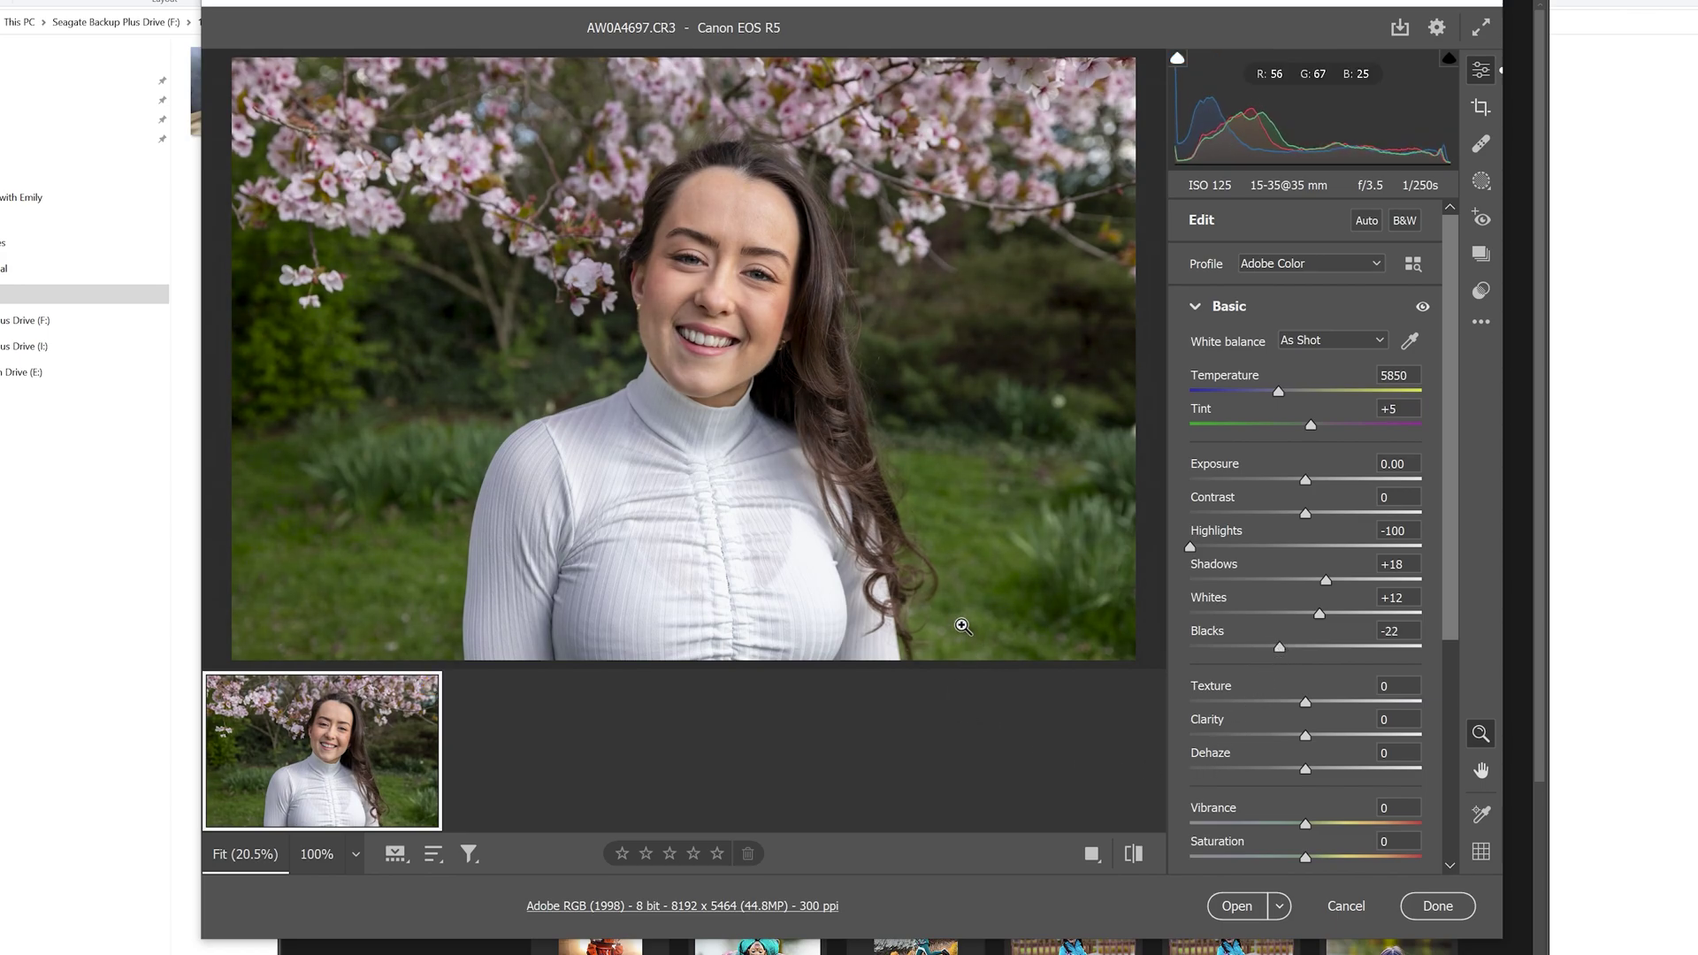
# Set Texture +12, Clarity +7, Dehaze +17 and Vibrance +46, and reset Saturation to 0
pyautogui.scroll(-1, 1409, 668)
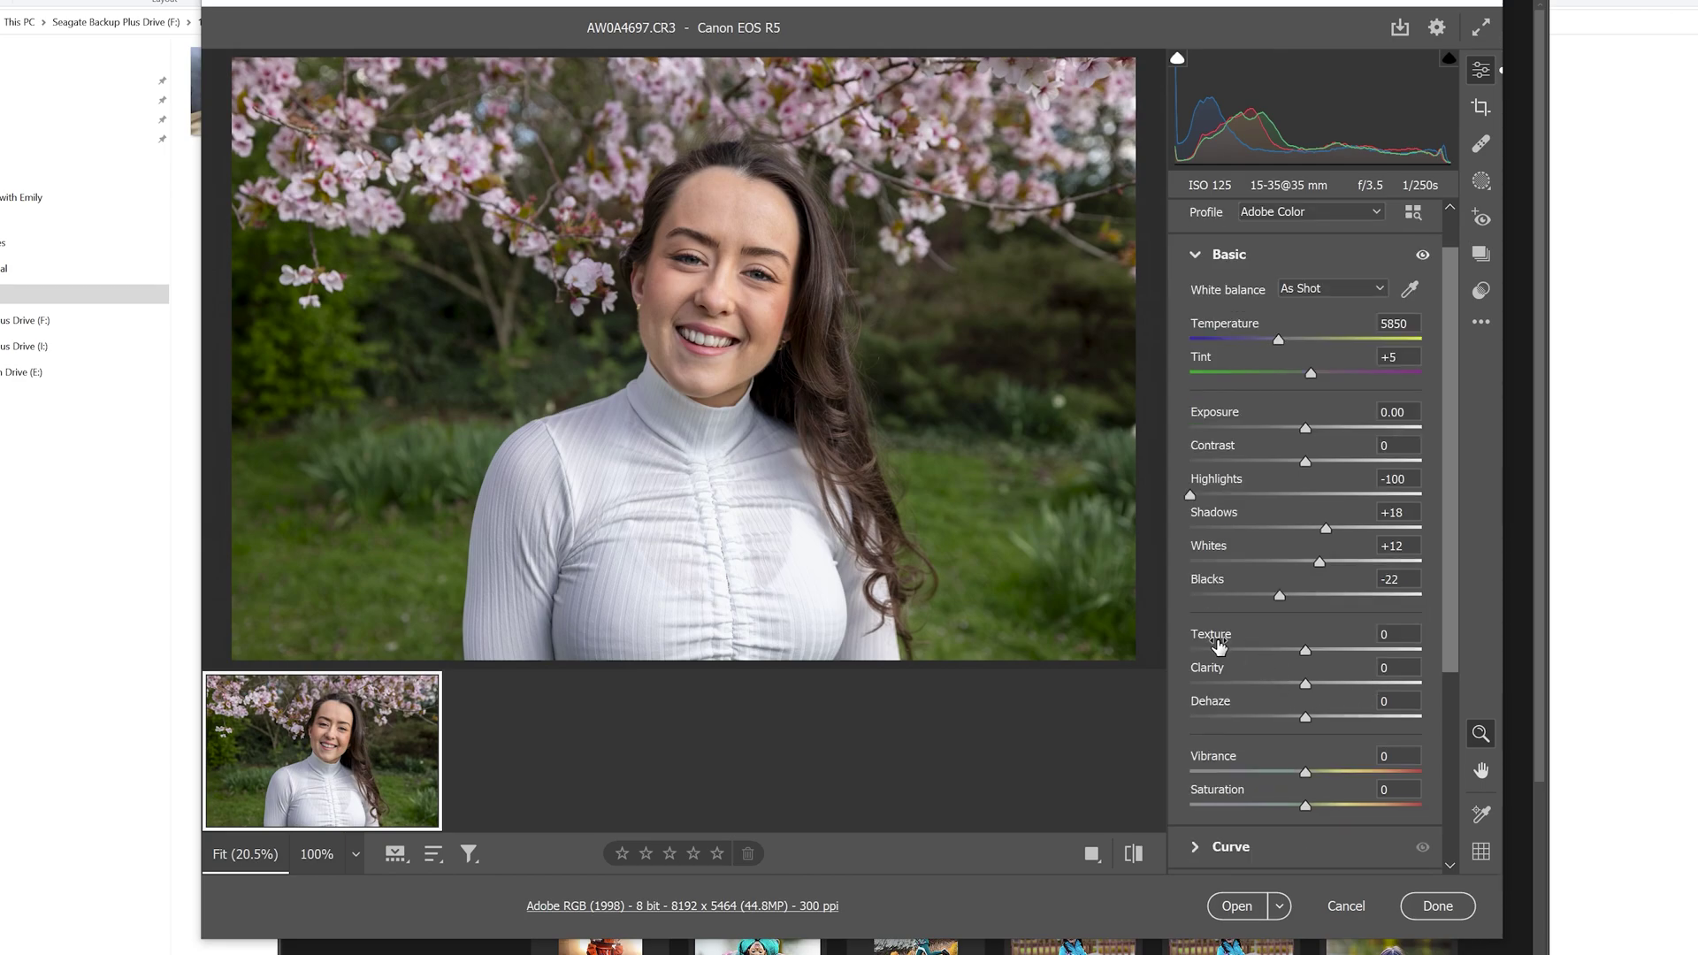
pyautogui.moveTo(1328, 634); pyautogui.dragTo(1345, 614)
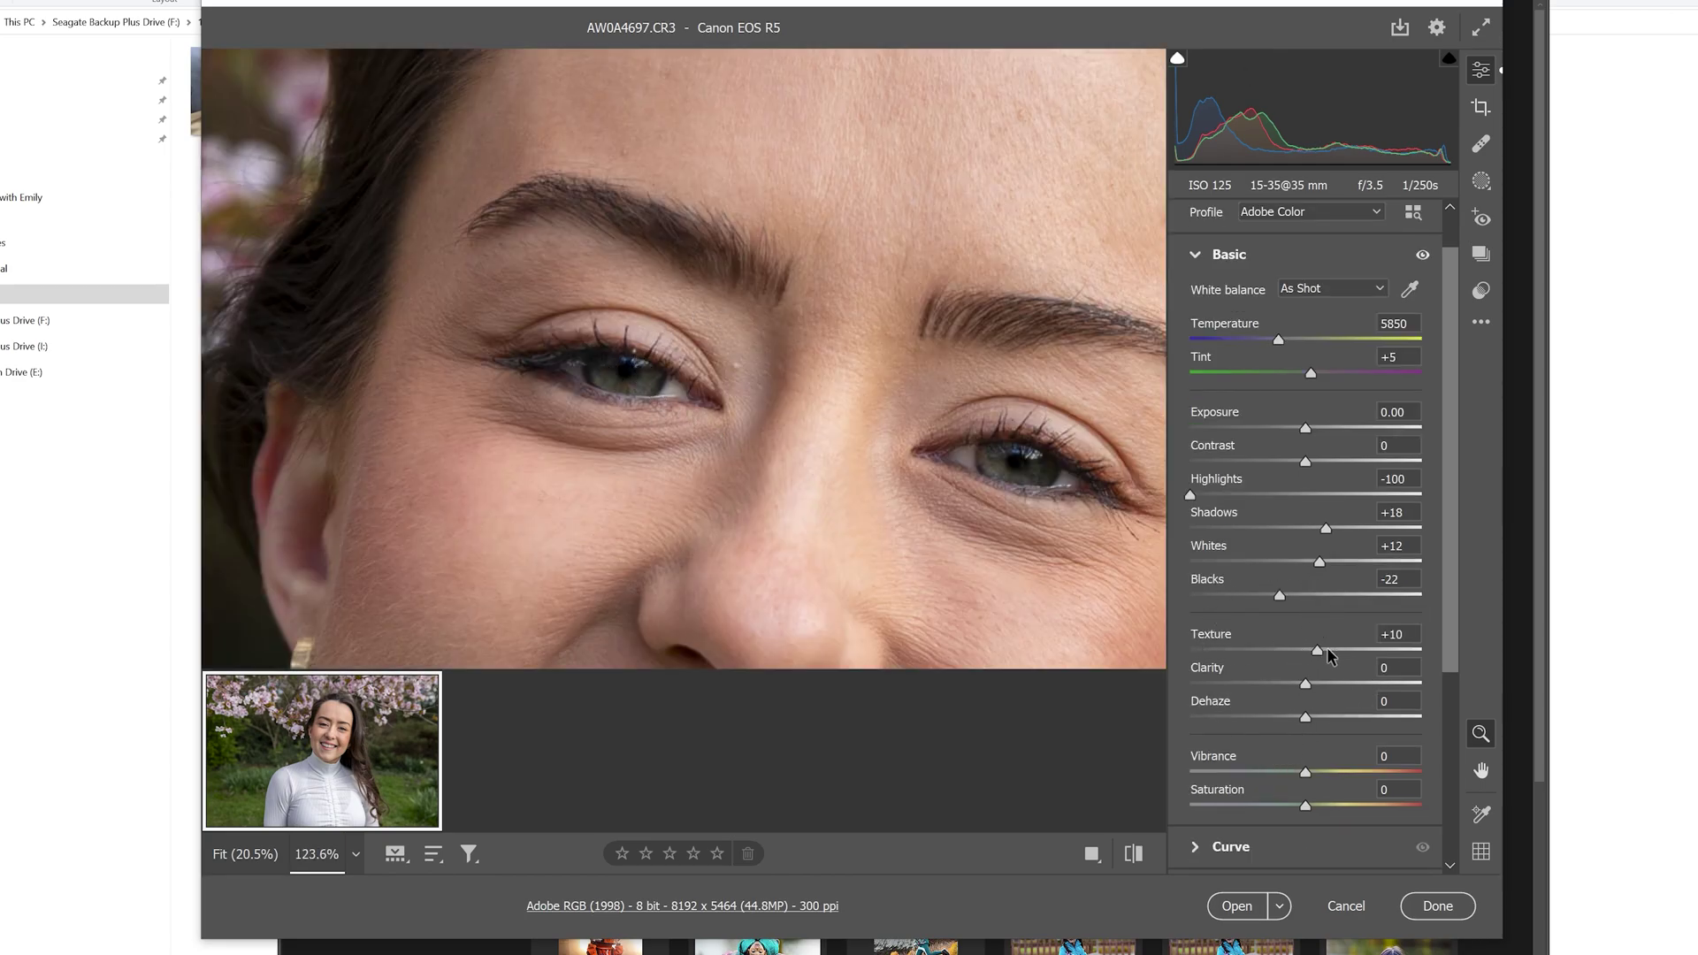
pyautogui.moveTo(1322, 656)
pyautogui.mouseDown()
pyautogui.moveTo(1300, 656)
pyautogui.moveTo(1327, 656)
pyautogui.mouseUp()
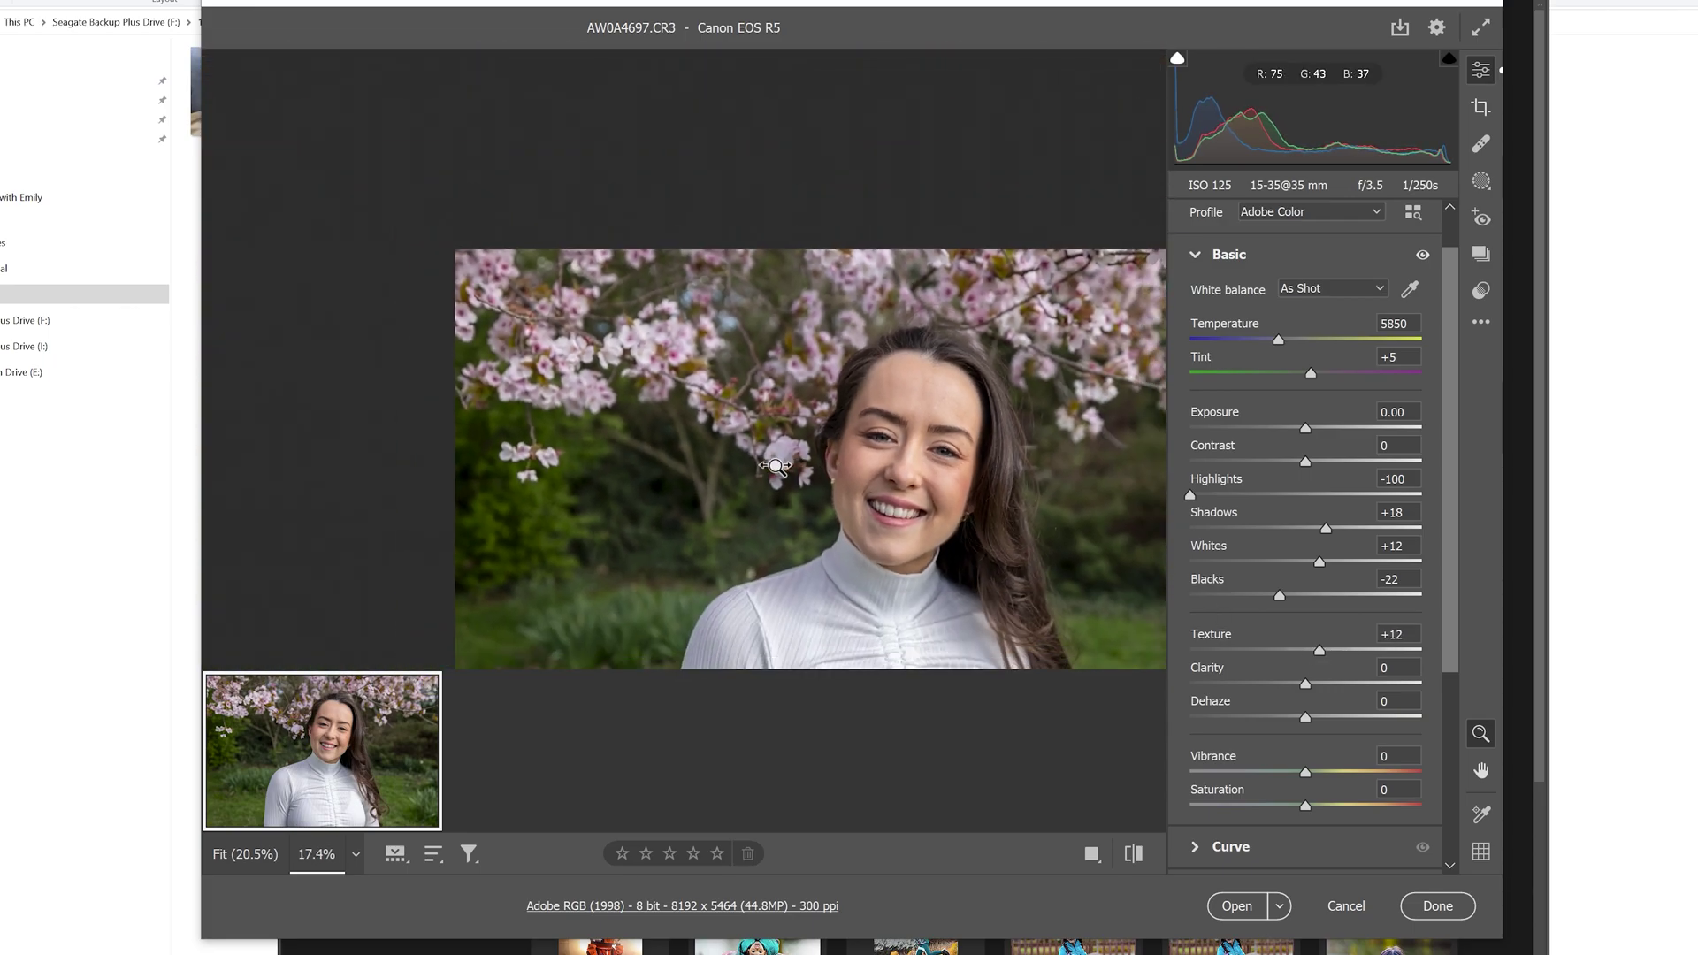
pyautogui.moveTo(1309, 689); pyautogui.dragTo(1328, 723)
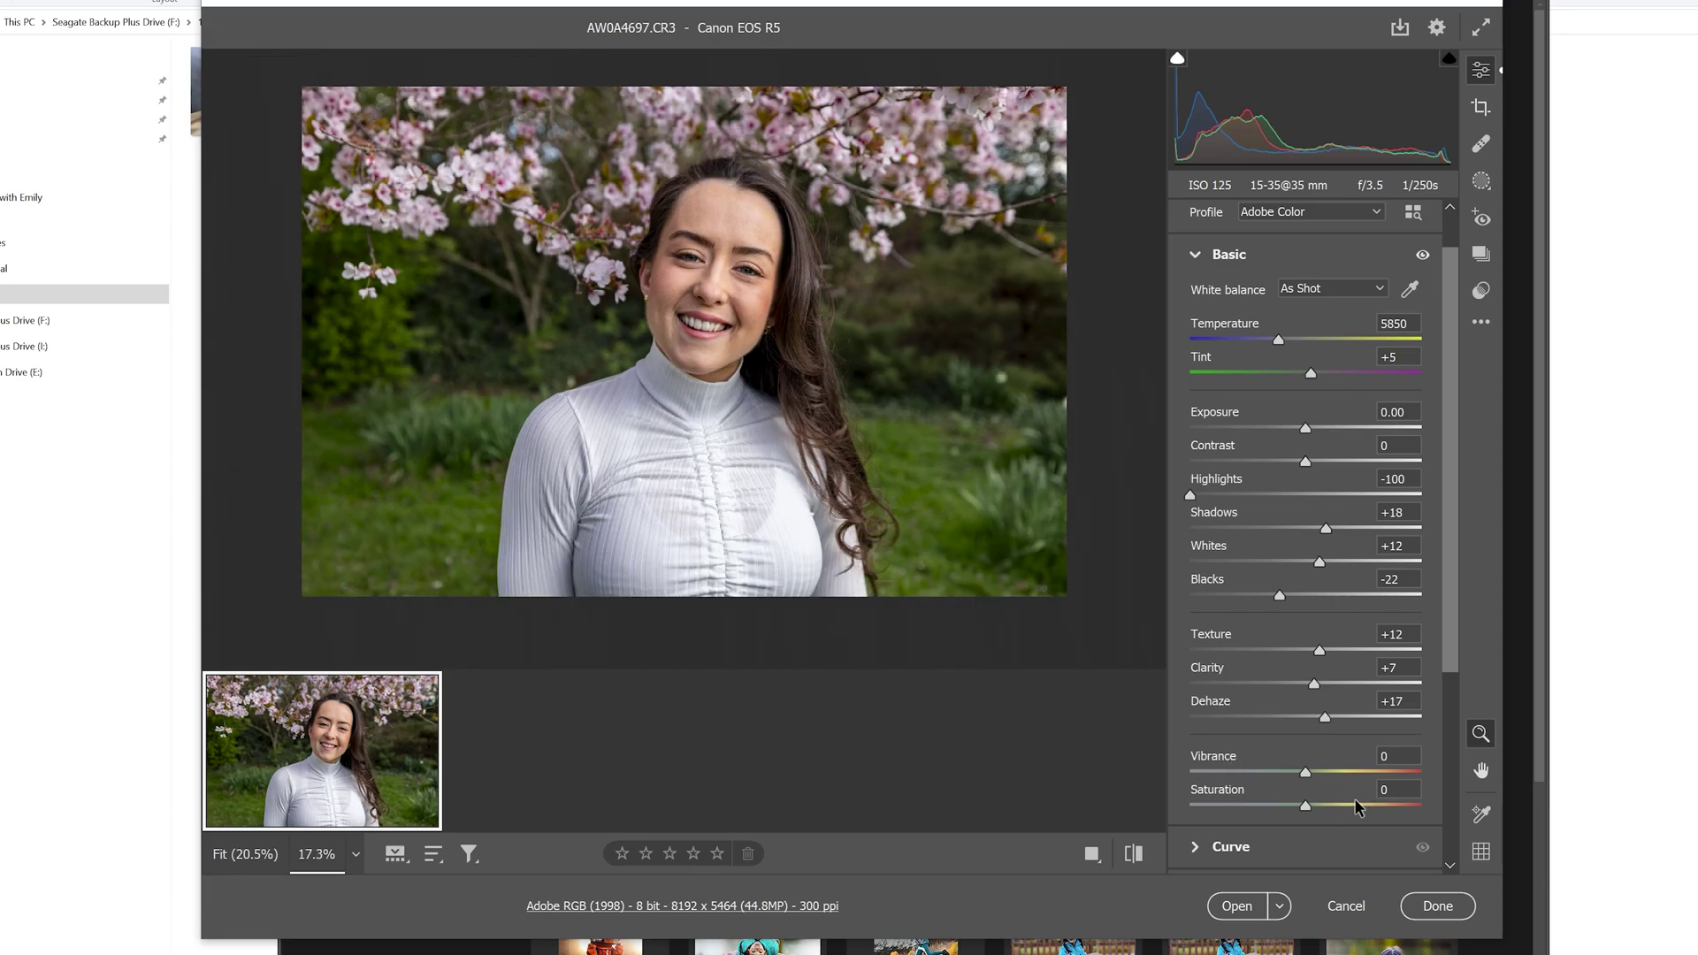
pyautogui.moveTo(1305, 773); pyautogui.dragTo(1344, 777)
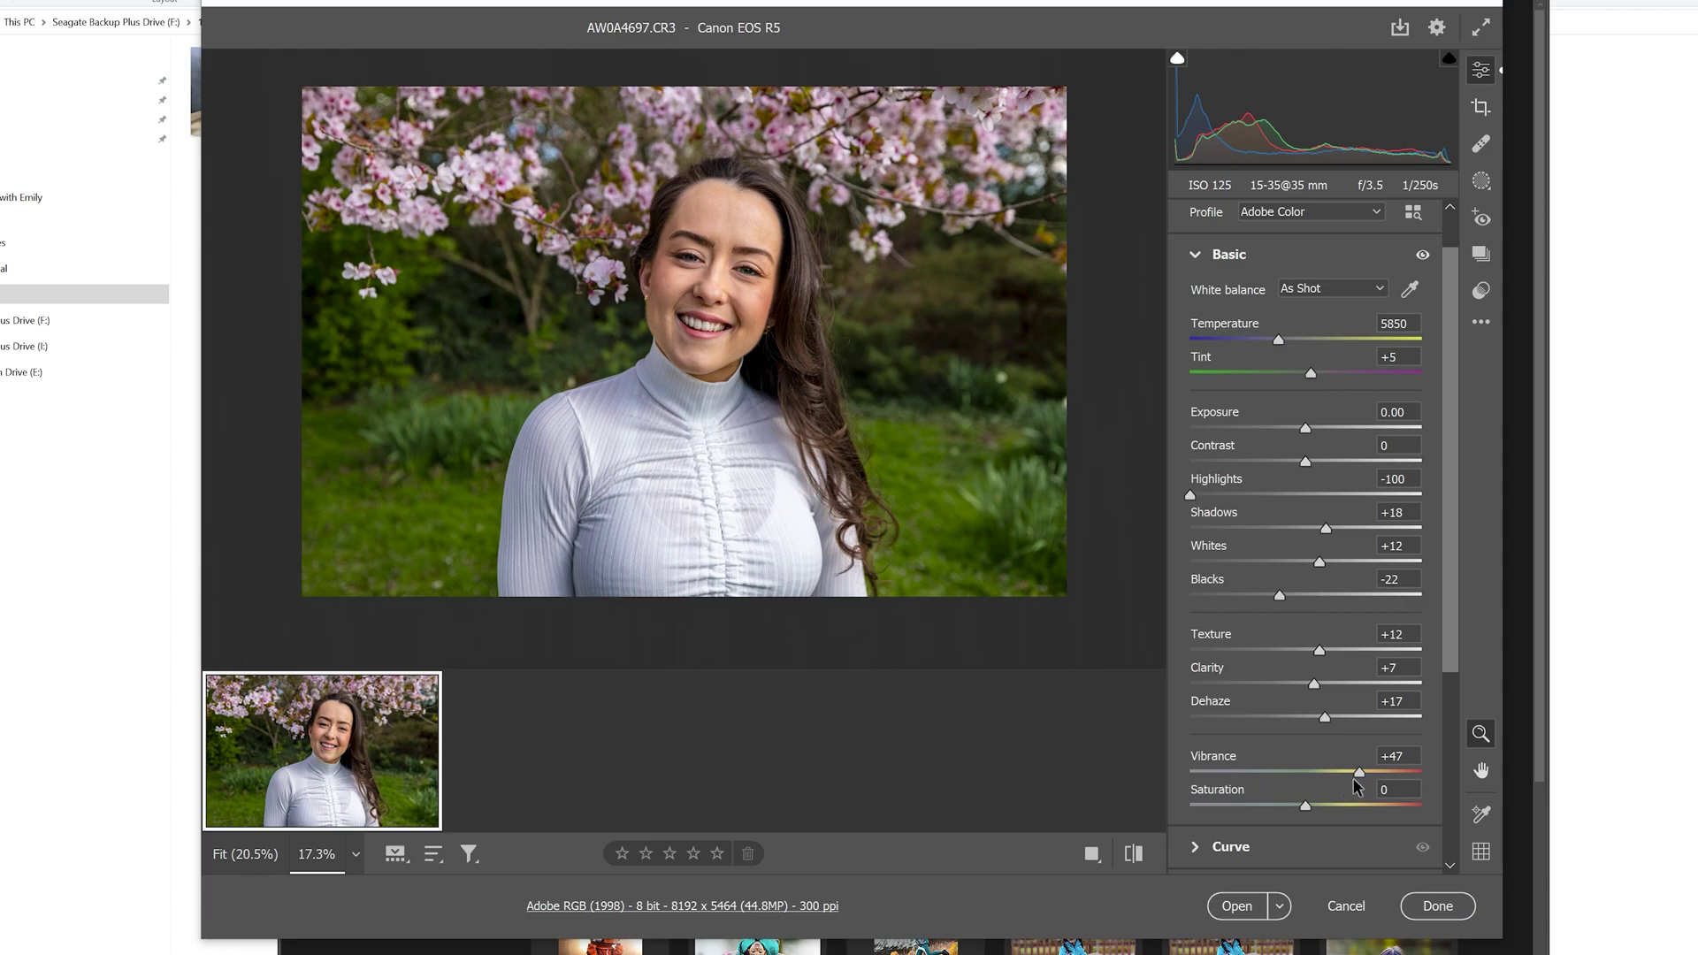
pyautogui.moveTo(1360, 772)
pyautogui.mouseDown()
pyautogui.moveTo(1308, 773)
pyautogui.moveTo(1350, 773)
pyautogui.moveTo(1336, 808)
pyautogui.moveTo(1352, 773)
pyautogui.mouseUp()
pyautogui.doubleClick(1335, 806)
pyautogui.moveTo(1453, 521); pyautogui.dragTo(1441, 710)
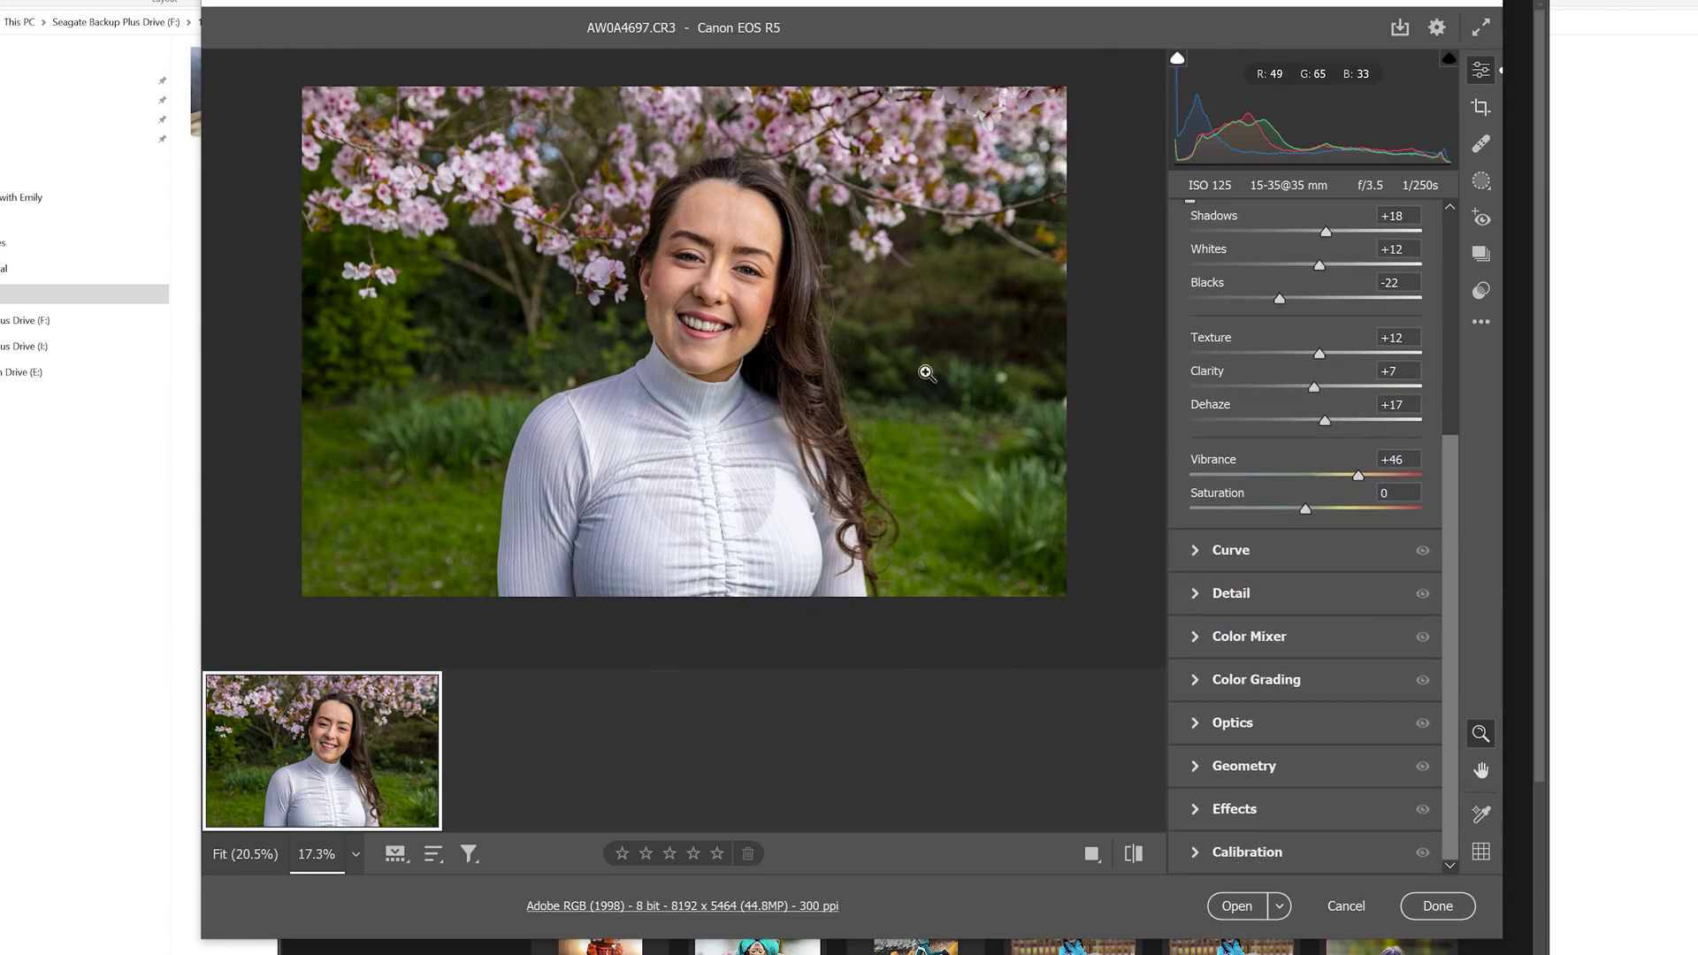
pyautogui.click(1197, 635)
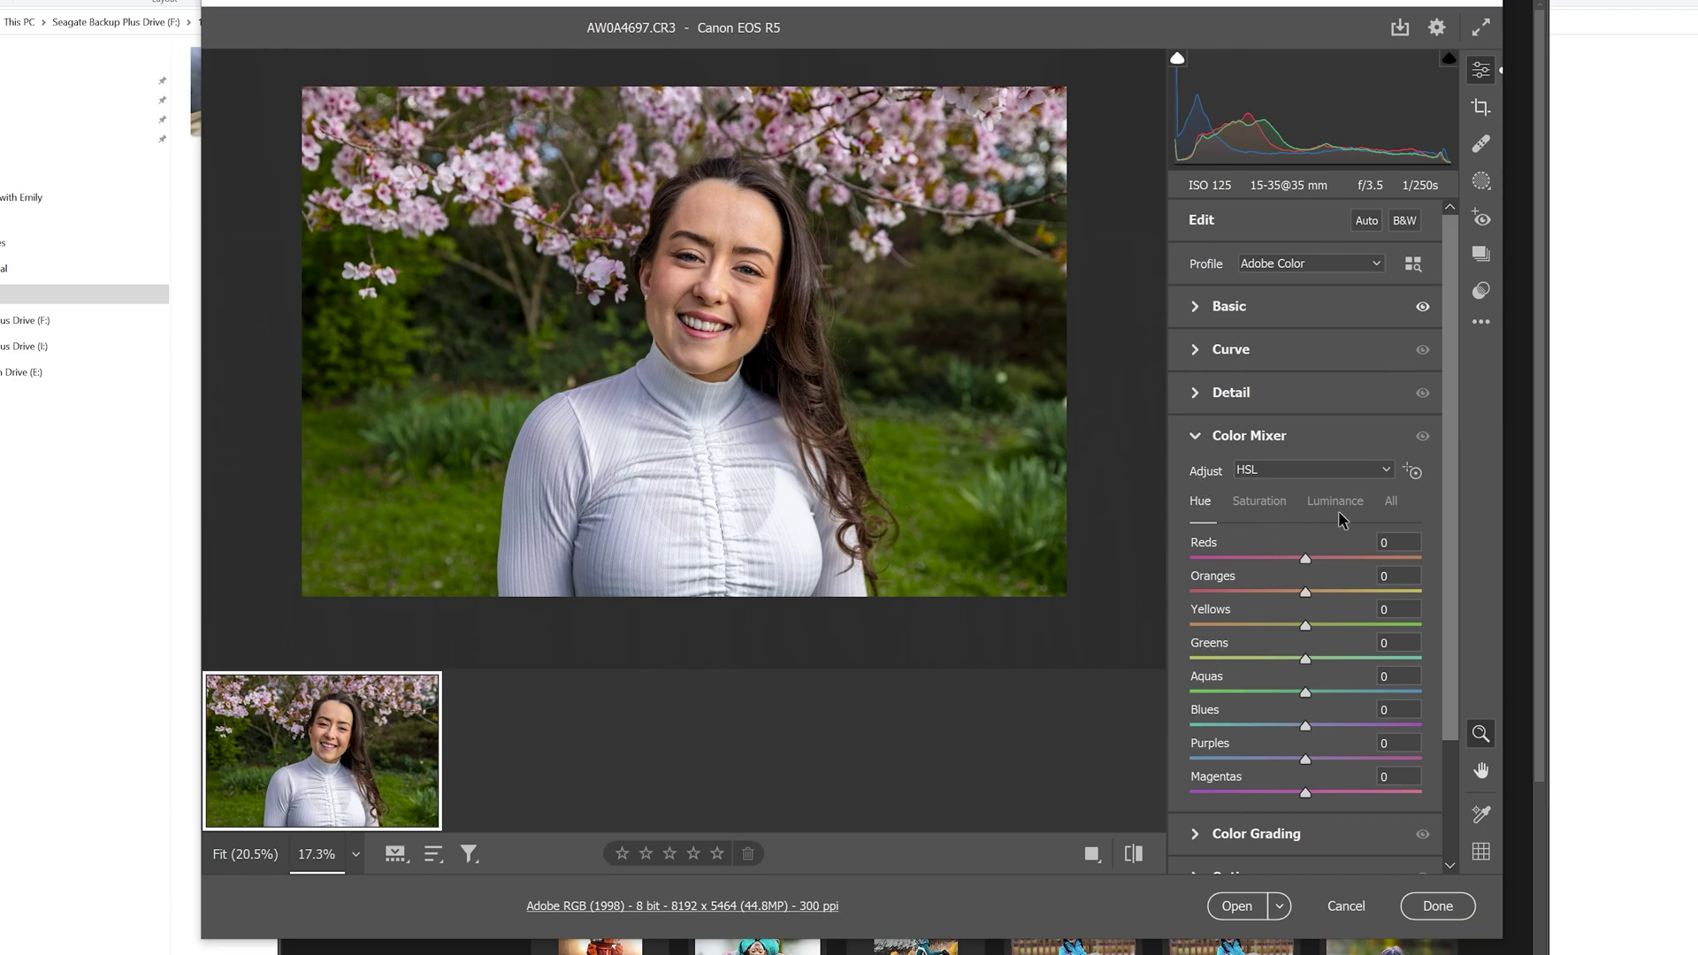
# Shift the Greens and Reds hues, trying Oranges at maximum before resetting it to 0
pyautogui.moveTo(1306, 660); pyautogui.dragTo(1369, 661)
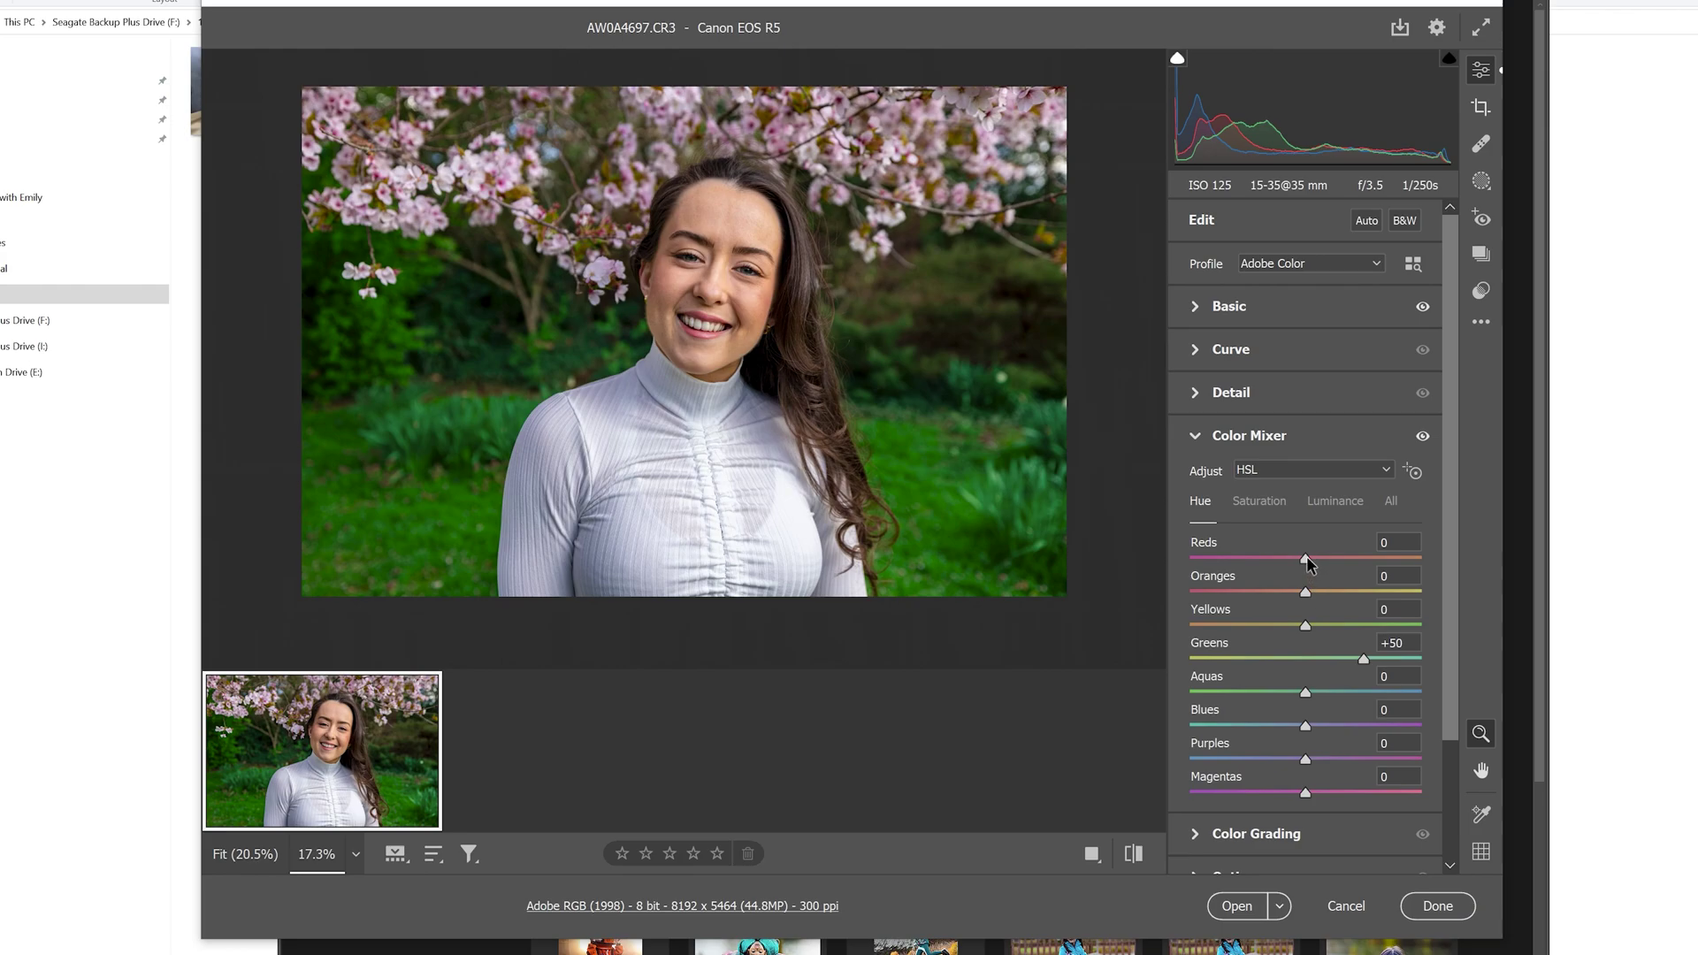
pyautogui.moveTo(1307, 557); pyautogui.dragTo(1241, 563)
pyautogui.moveTo(1293, 576); pyautogui.dragTo(1224, 580)
pyautogui.moveTo(1215, 566); pyautogui.dragTo(1223, 562)
pyautogui.moveTo(1305, 589); pyautogui.dragTo(1469, 607)
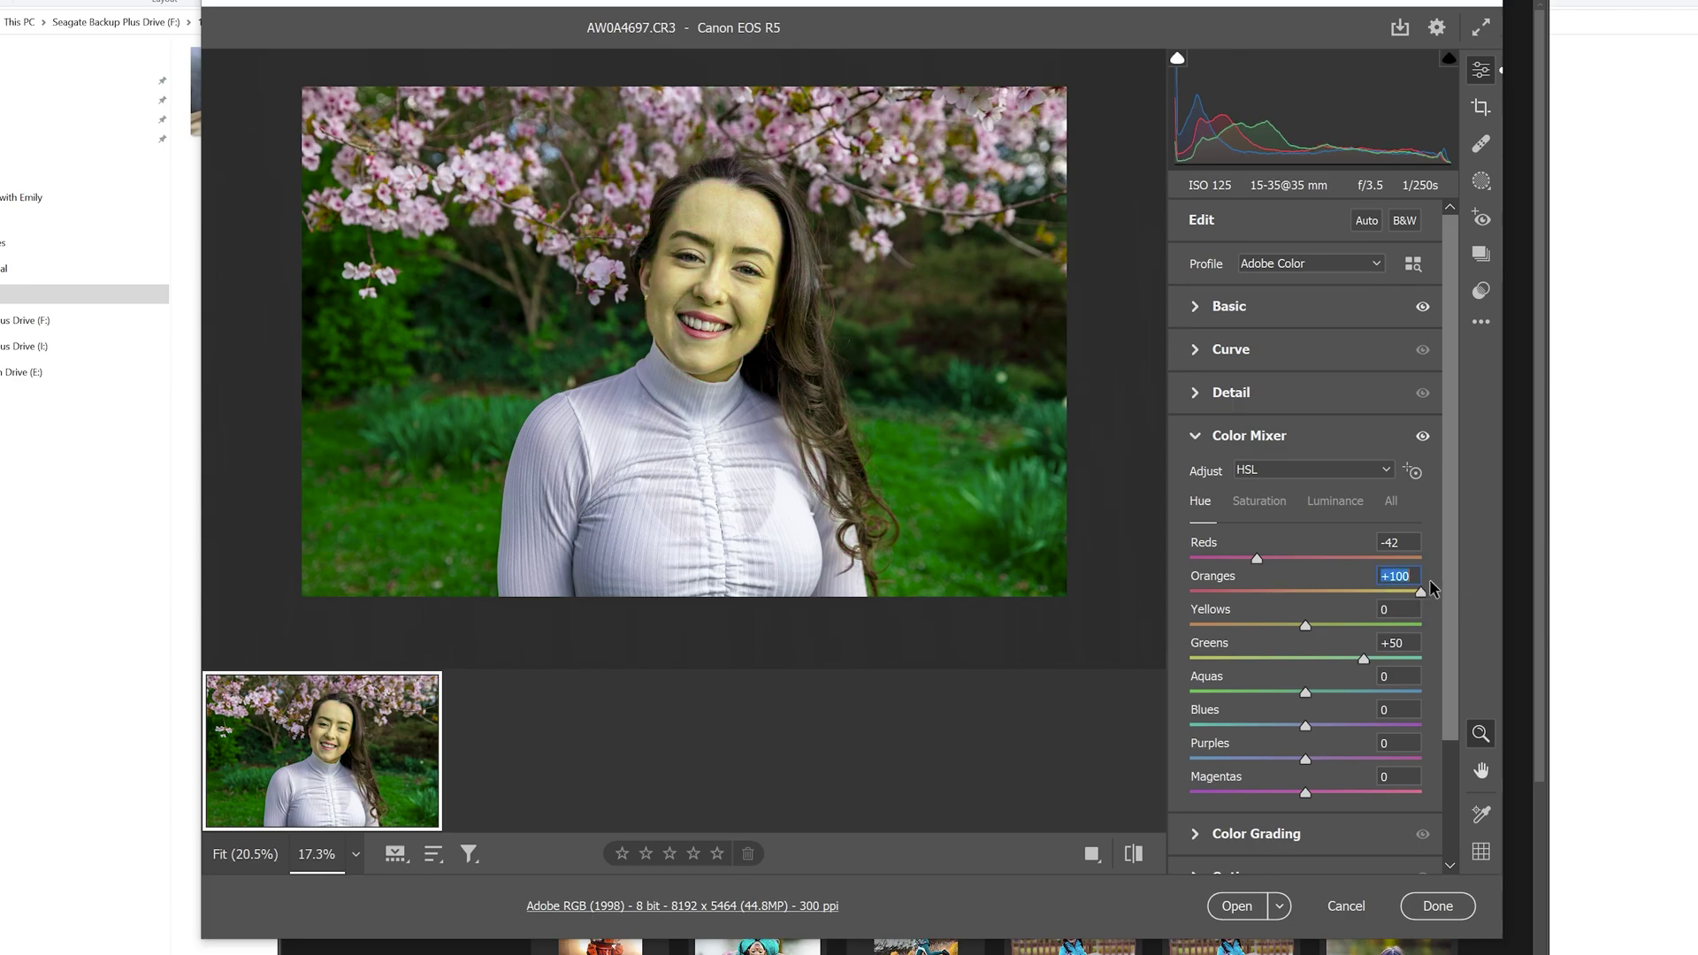
pyautogui.write('0')
# Set Yellows hue -50, Magentas +53, Greens +63, tweak Blues and Purples, then open the image
pyautogui.moveTo(1305, 625); pyautogui.dragTo(1248, 626)
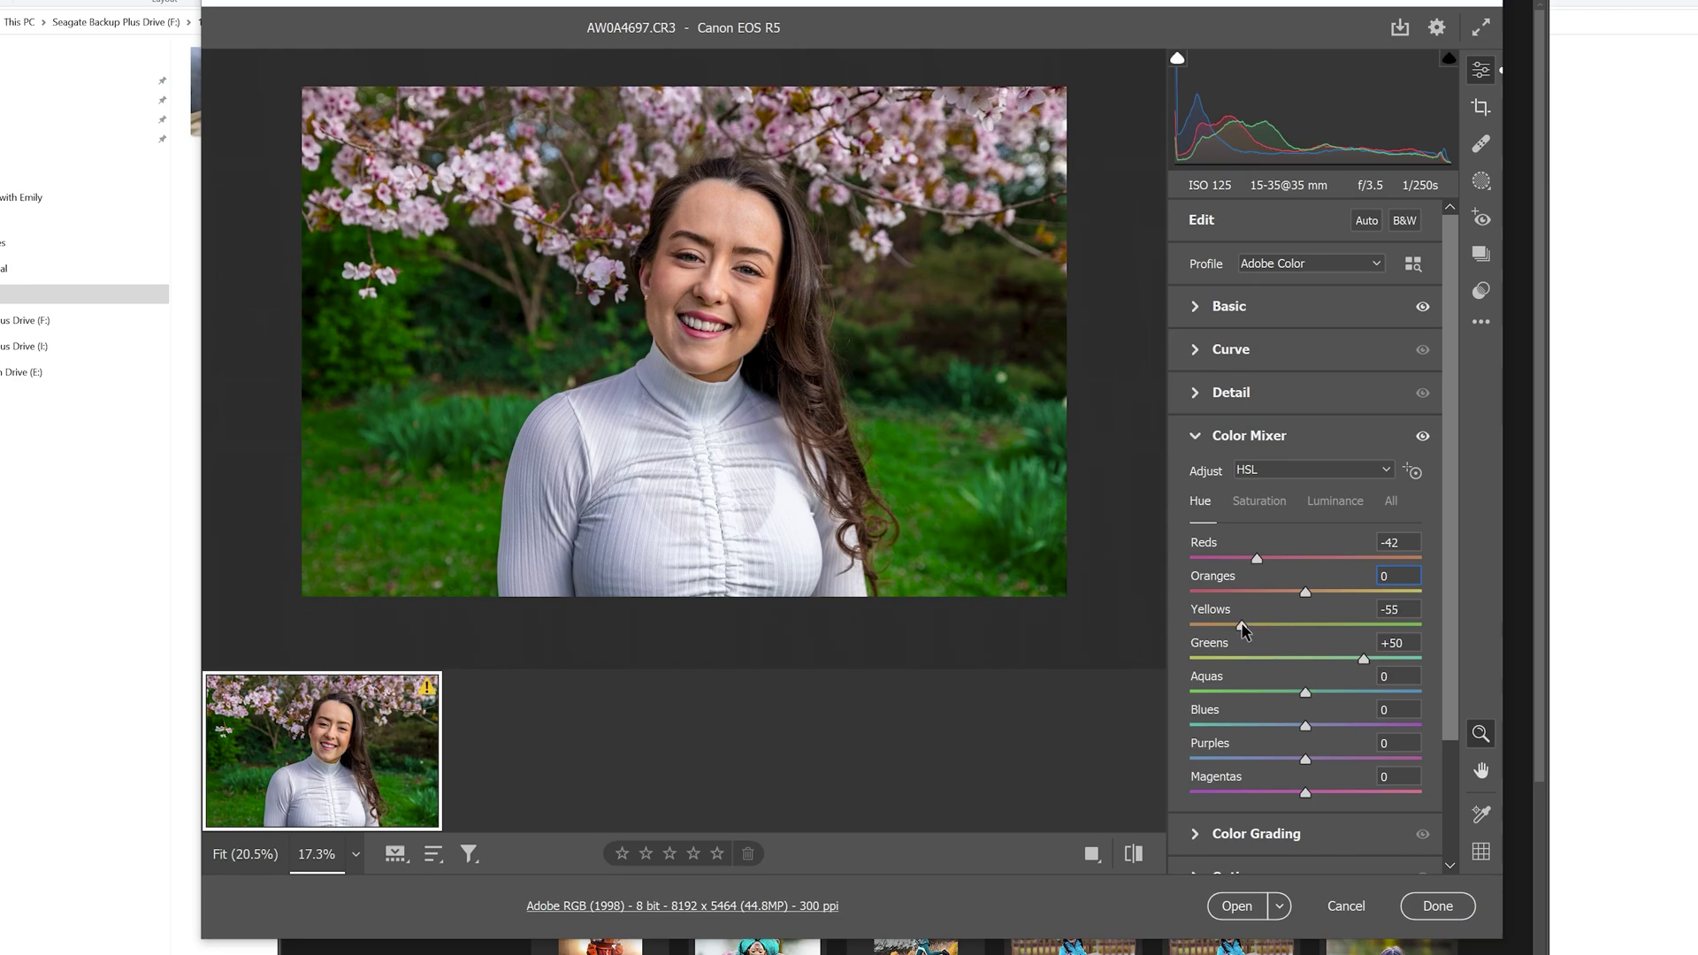
pyautogui.moveTo(1305, 725); pyautogui.dragTo(1233, 721)
pyautogui.moveTo(1234, 725); pyautogui.dragTo(1292, 733)
pyautogui.moveTo(1307, 761); pyautogui.dragTo(1341, 761)
pyautogui.moveTo(1307, 793); pyautogui.dragTo(1367, 797)
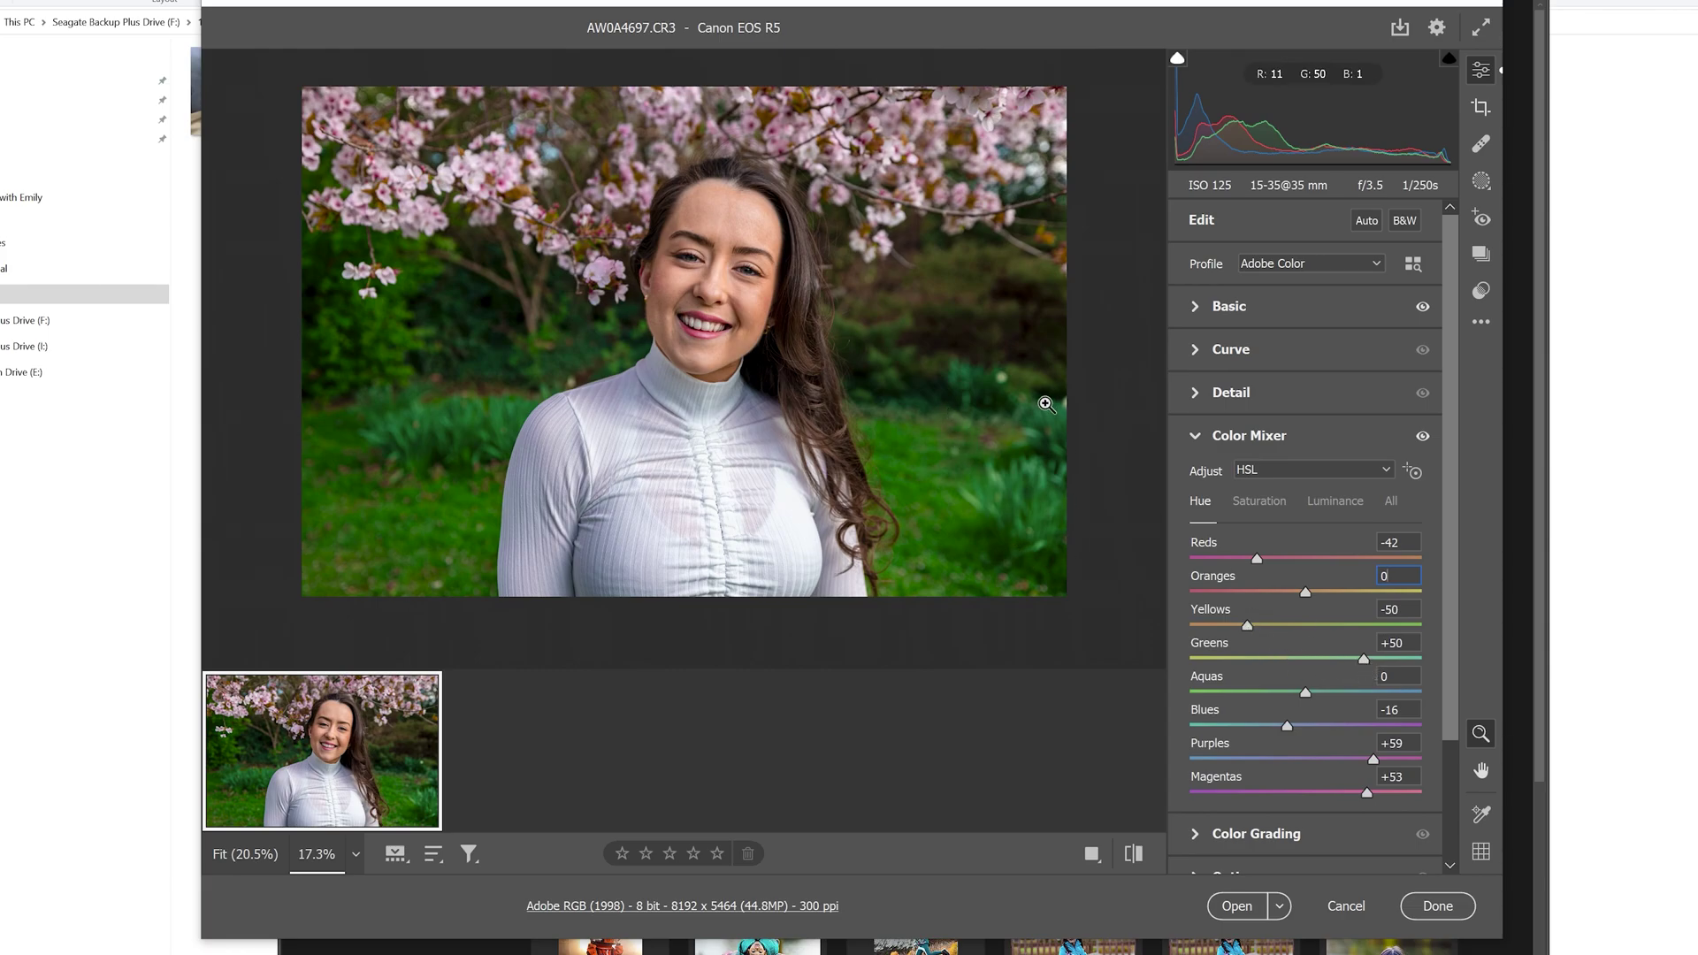
pyautogui.moveTo(1364, 665)
pyautogui.mouseDown()
pyautogui.moveTo(1171, 650)
pyautogui.moveTo(1248, 665)
pyautogui.moveTo(1175, 665)
pyautogui.moveTo(1410, 665)
pyautogui.moveTo(1191, 661)
pyautogui.moveTo(1377, 662)
pyautogui.mouseUp()
pyautogui.moveTo(1448, 602); pyautogui.dragTo(1447, 669)
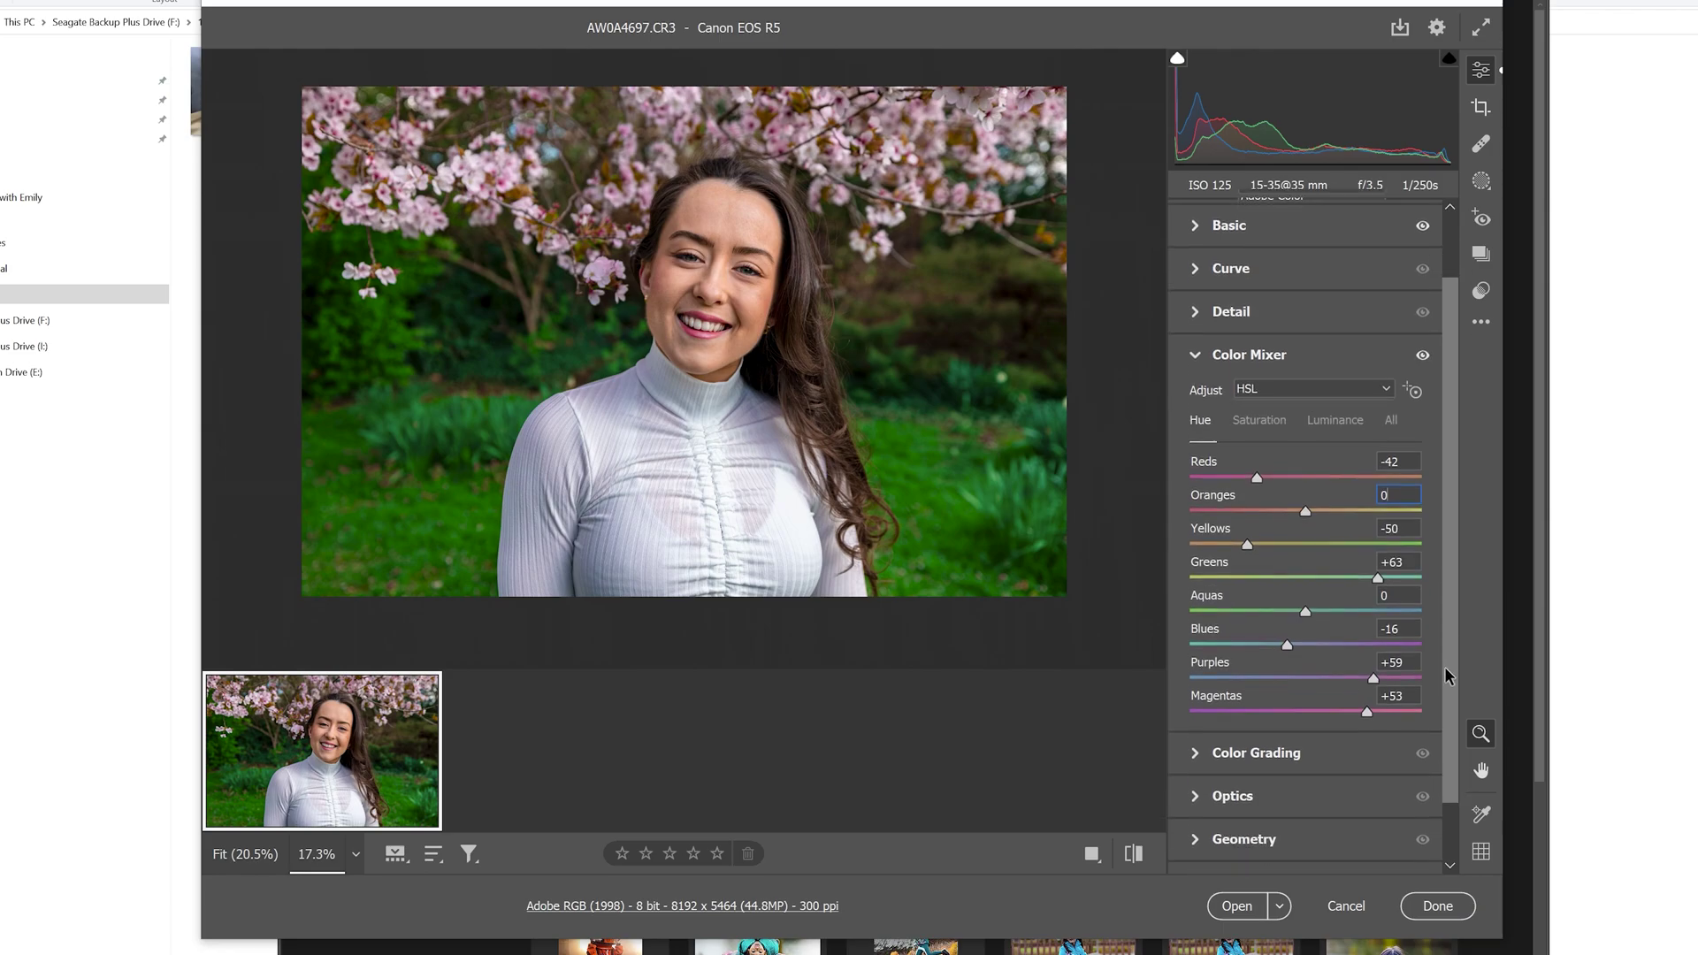
pyautogui.click(1237, 905)
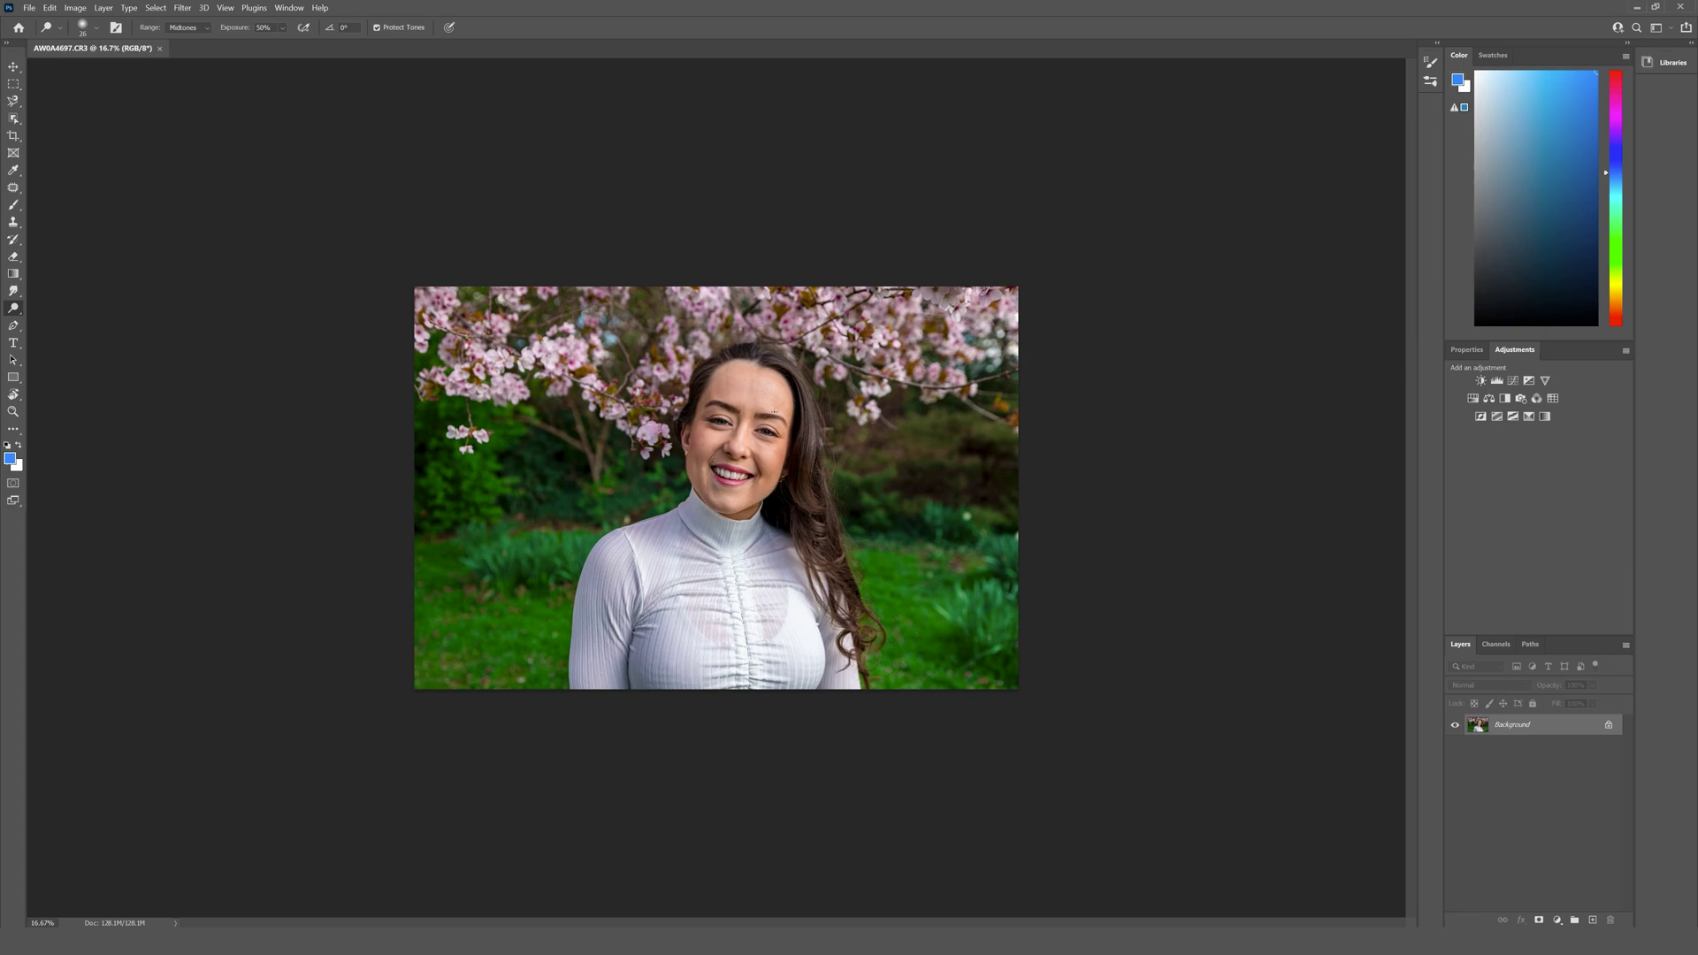
# Duplicate the Background layer to create a Background copy layer above it
pyautogui.scroll(5, 773, 442)
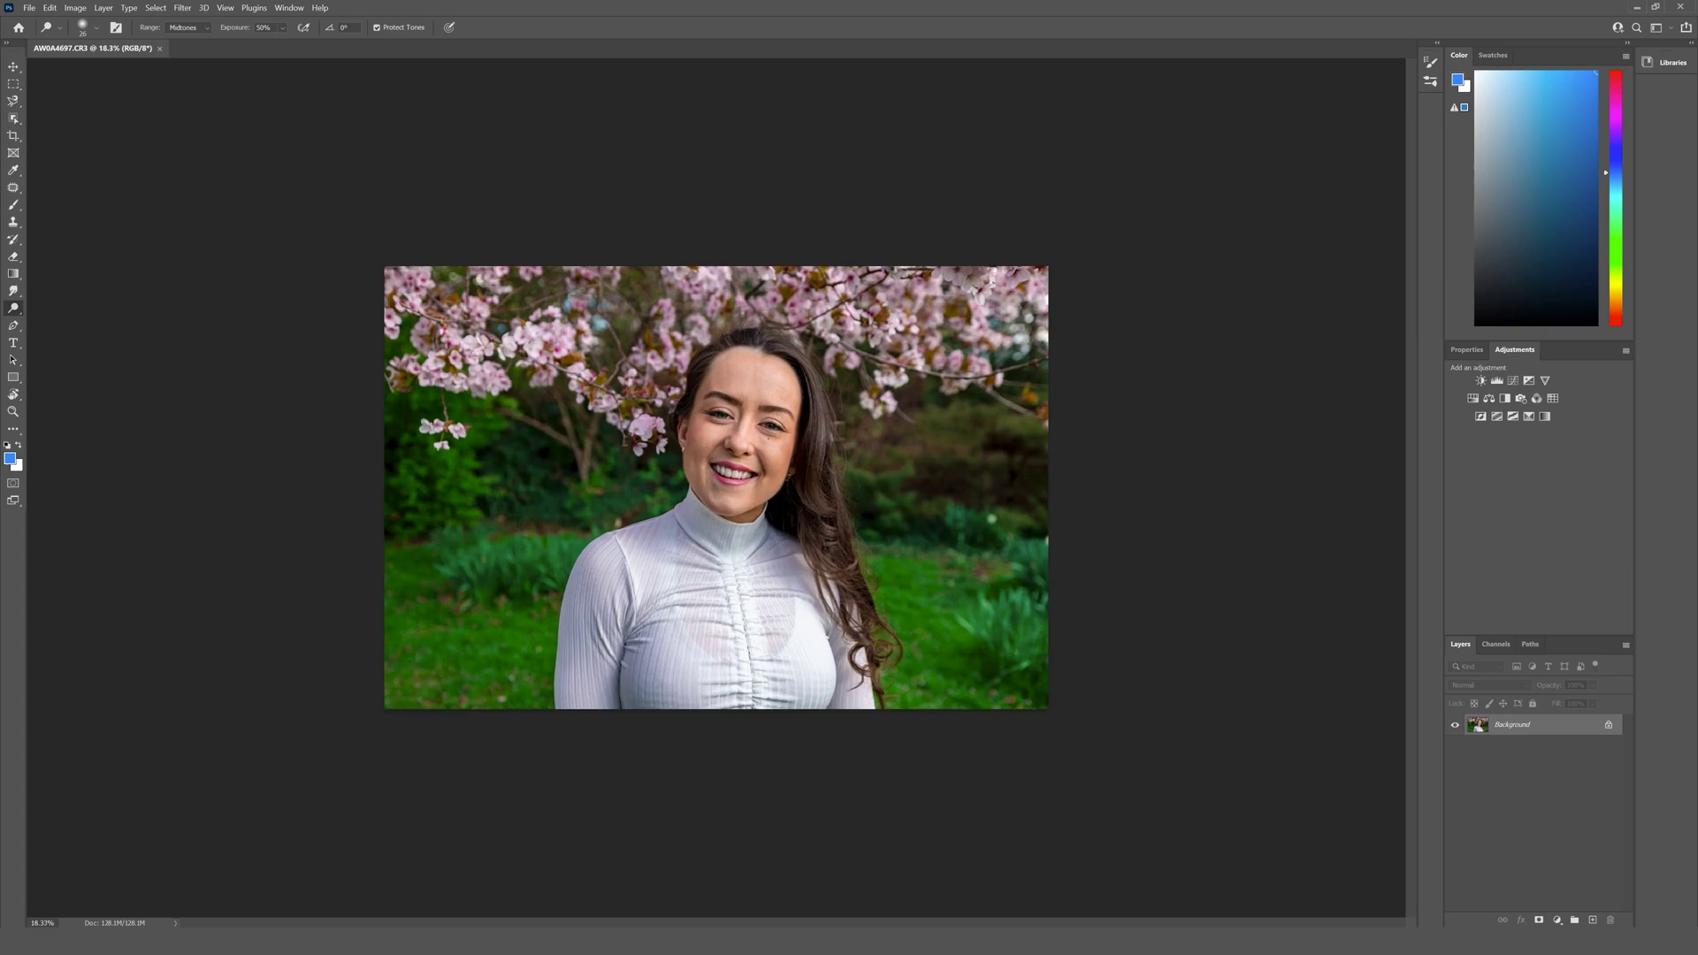
pyautogui.rightClick(1502, 730)
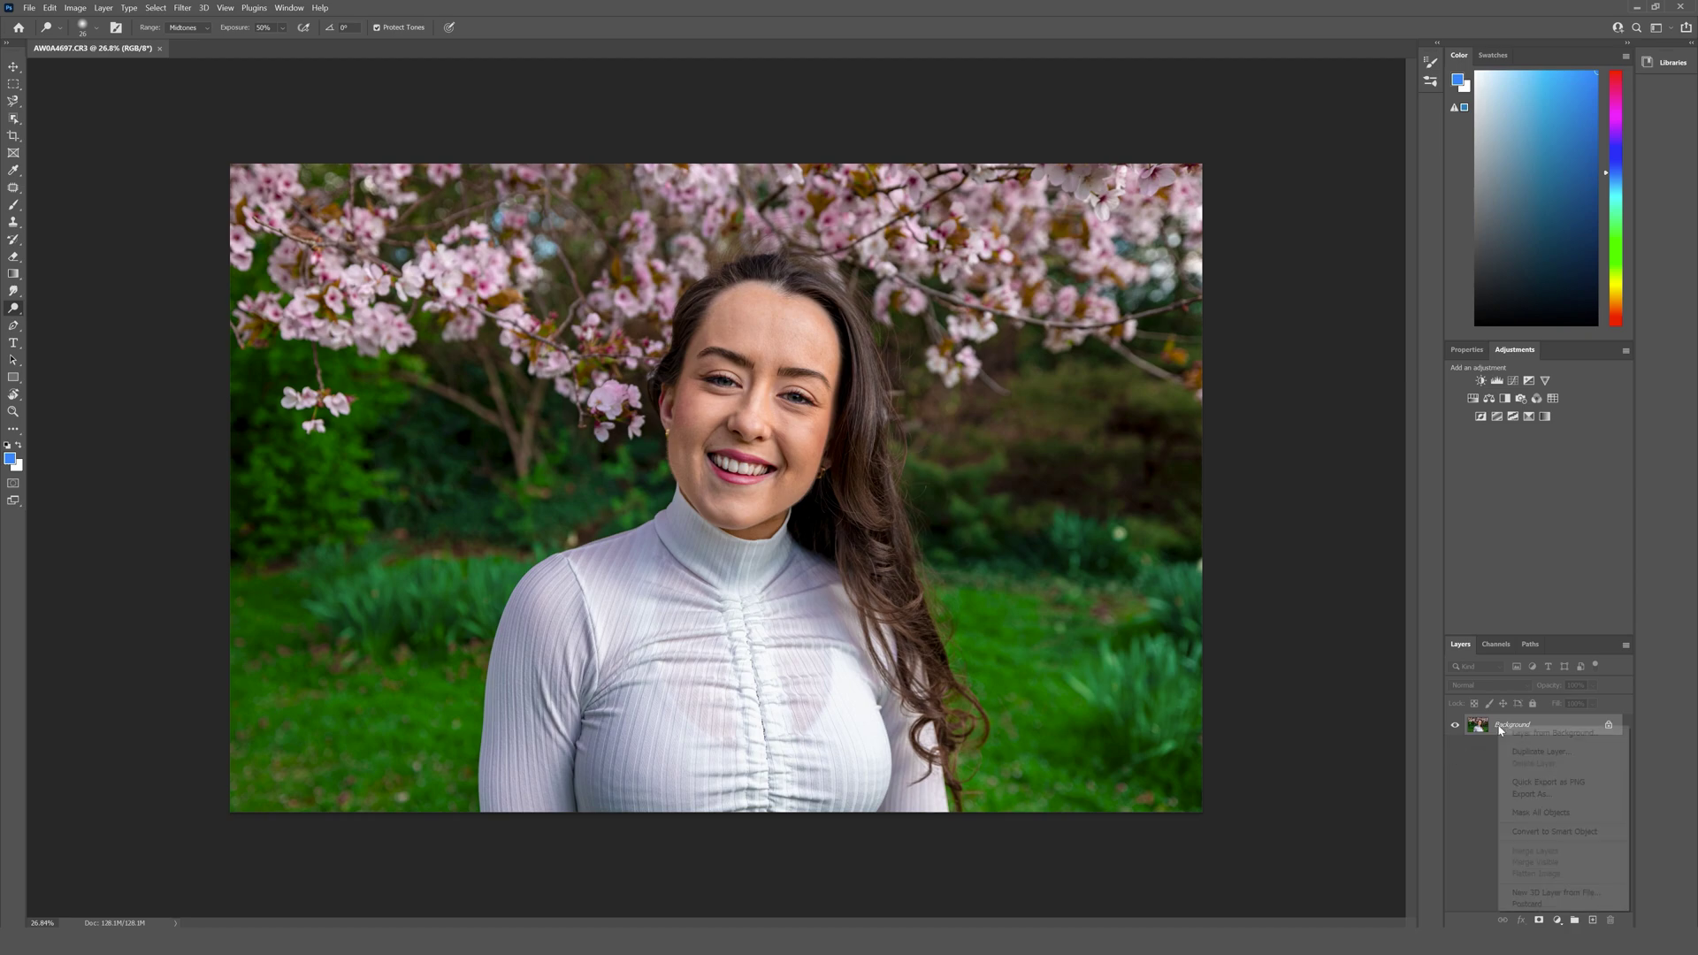
pyautogui.click(1537, 753)
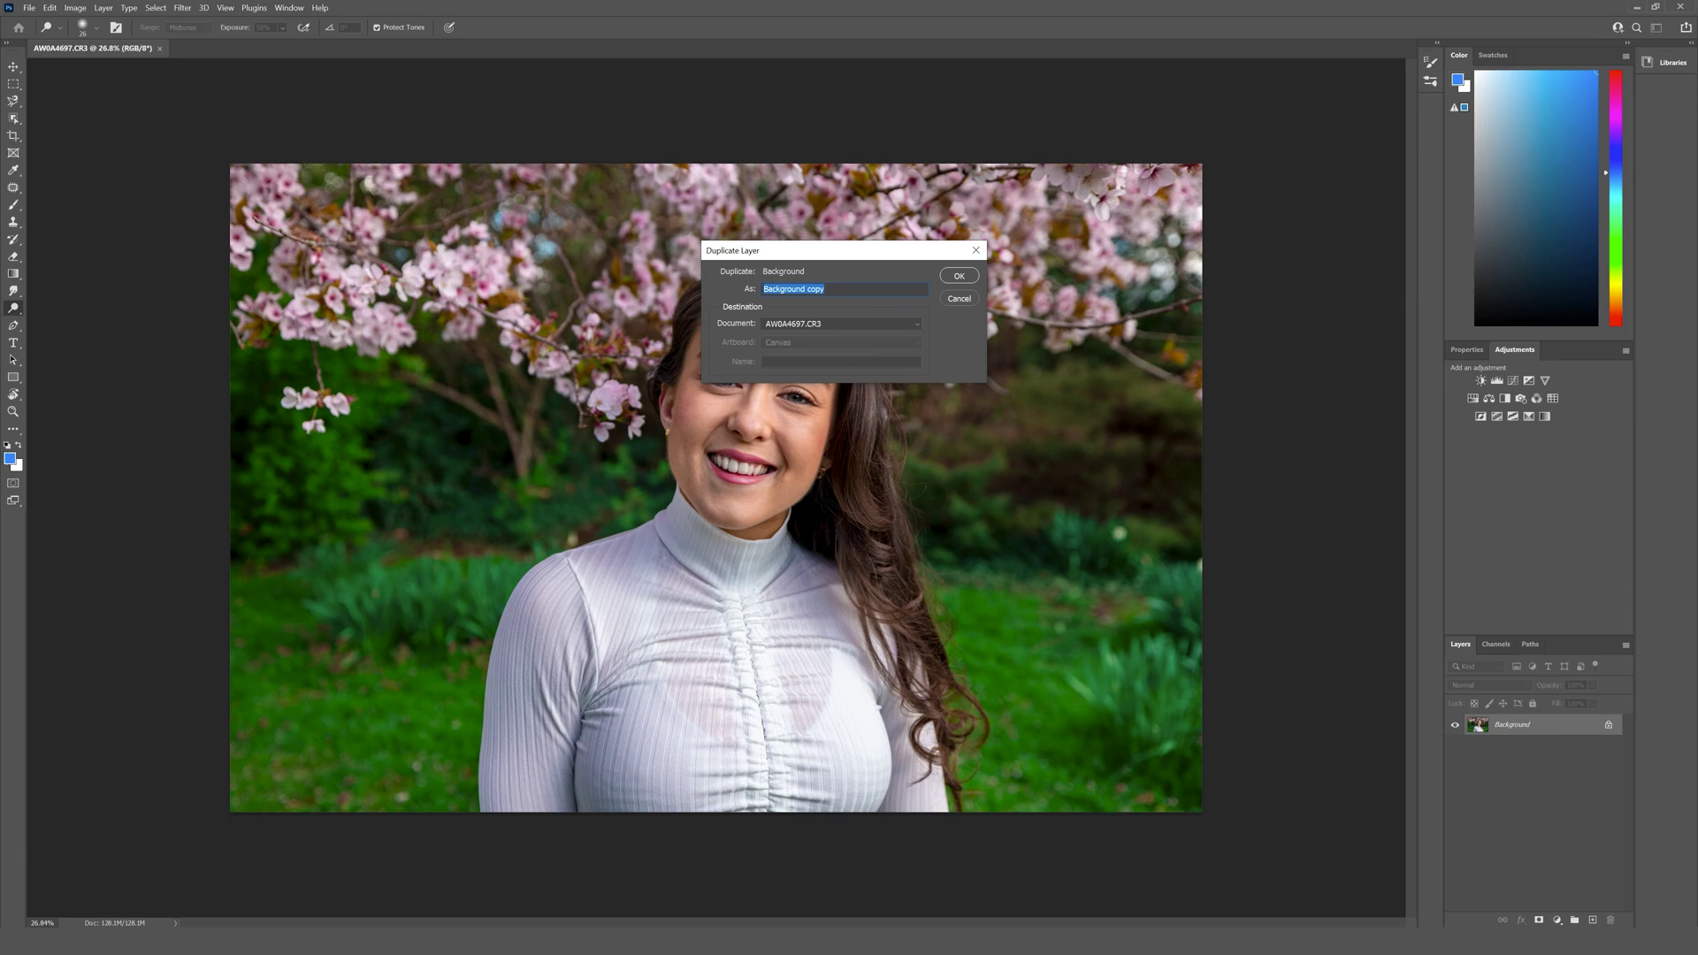
pyautogui.click(957, 278)
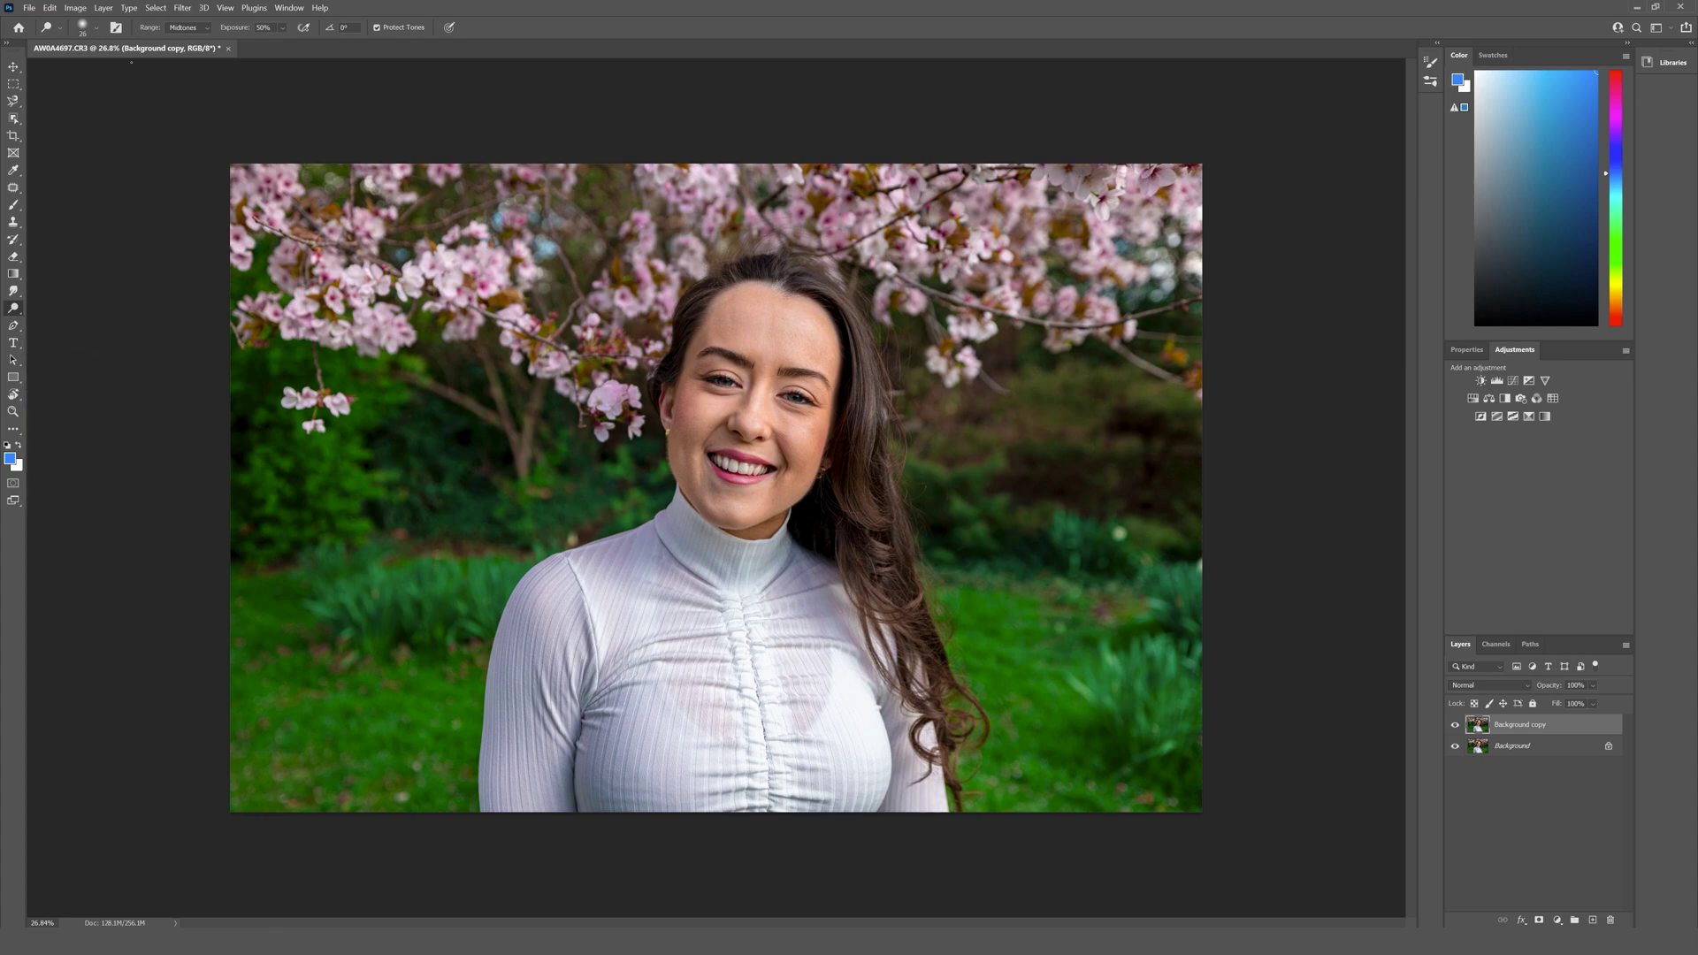
# Set the Dodge brush to about 53 px and adjust its hardness
pyautogui.click(98, 29)
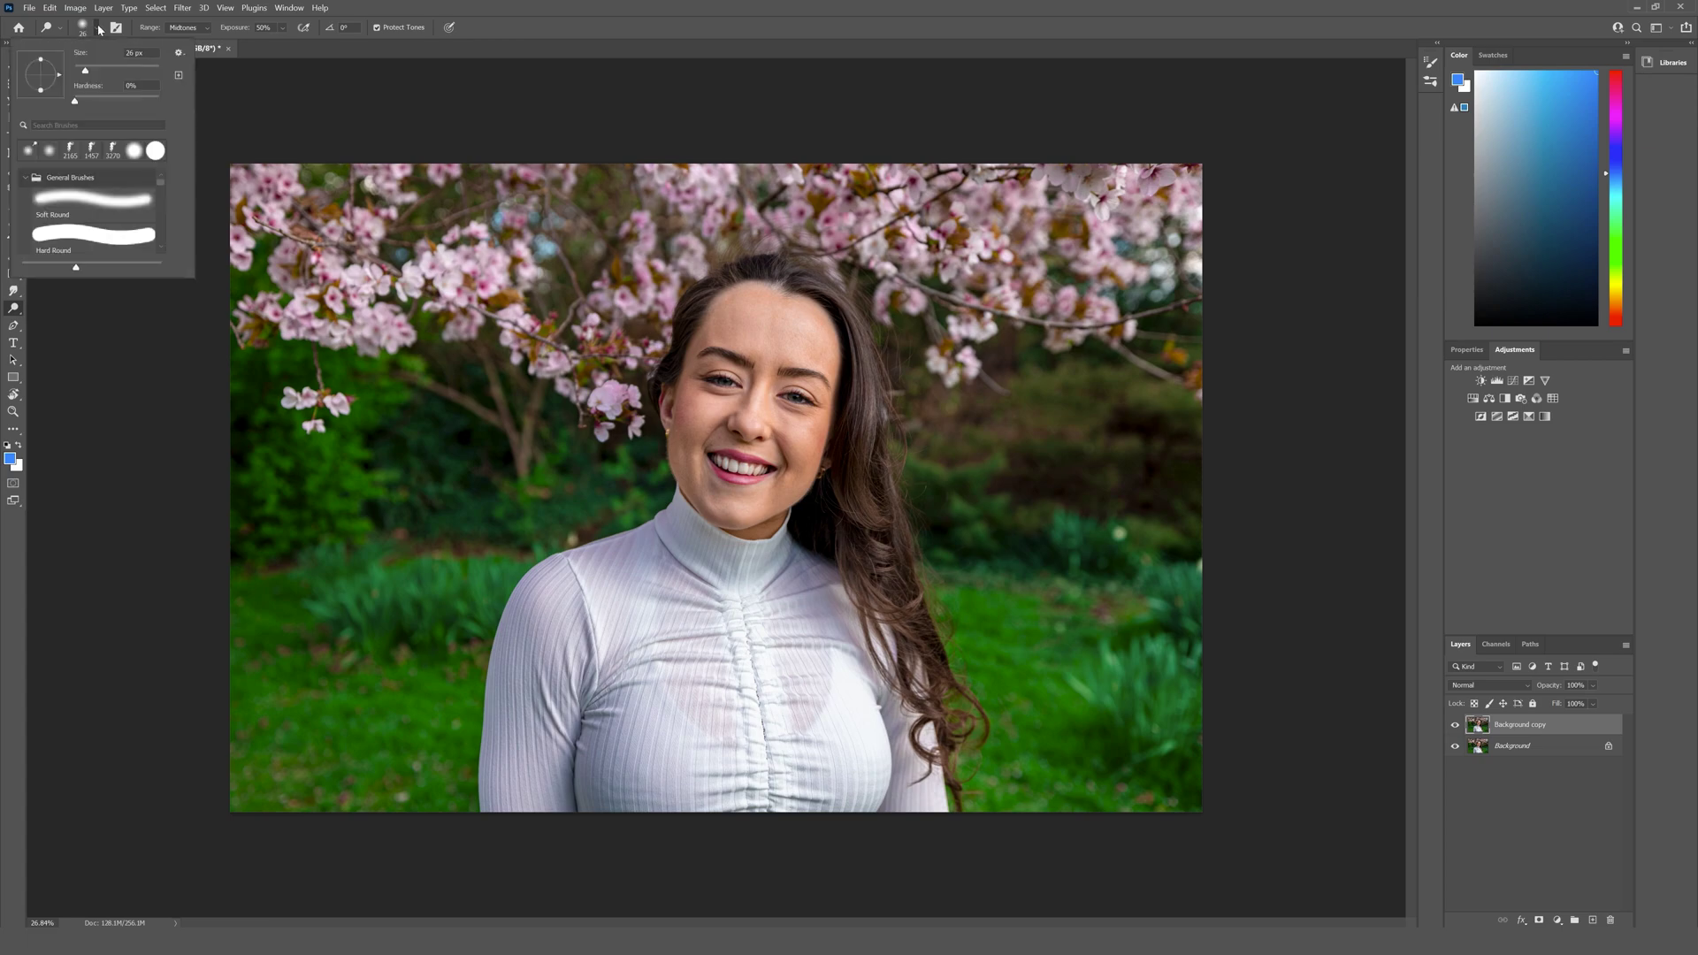
pyautogui.moveTo(84, 73); pyautogui.dragTo(106, 75)
pyautogui.moveTo(107, 74); pyautogui.dragTo(98, 73)
pyautogui.press('Tab')
pyautogui.press('Return')
# Zoom into the eyes and dodge both irises brighter on the Background copy layer
pyautogui.scroll(8, 763, 342)
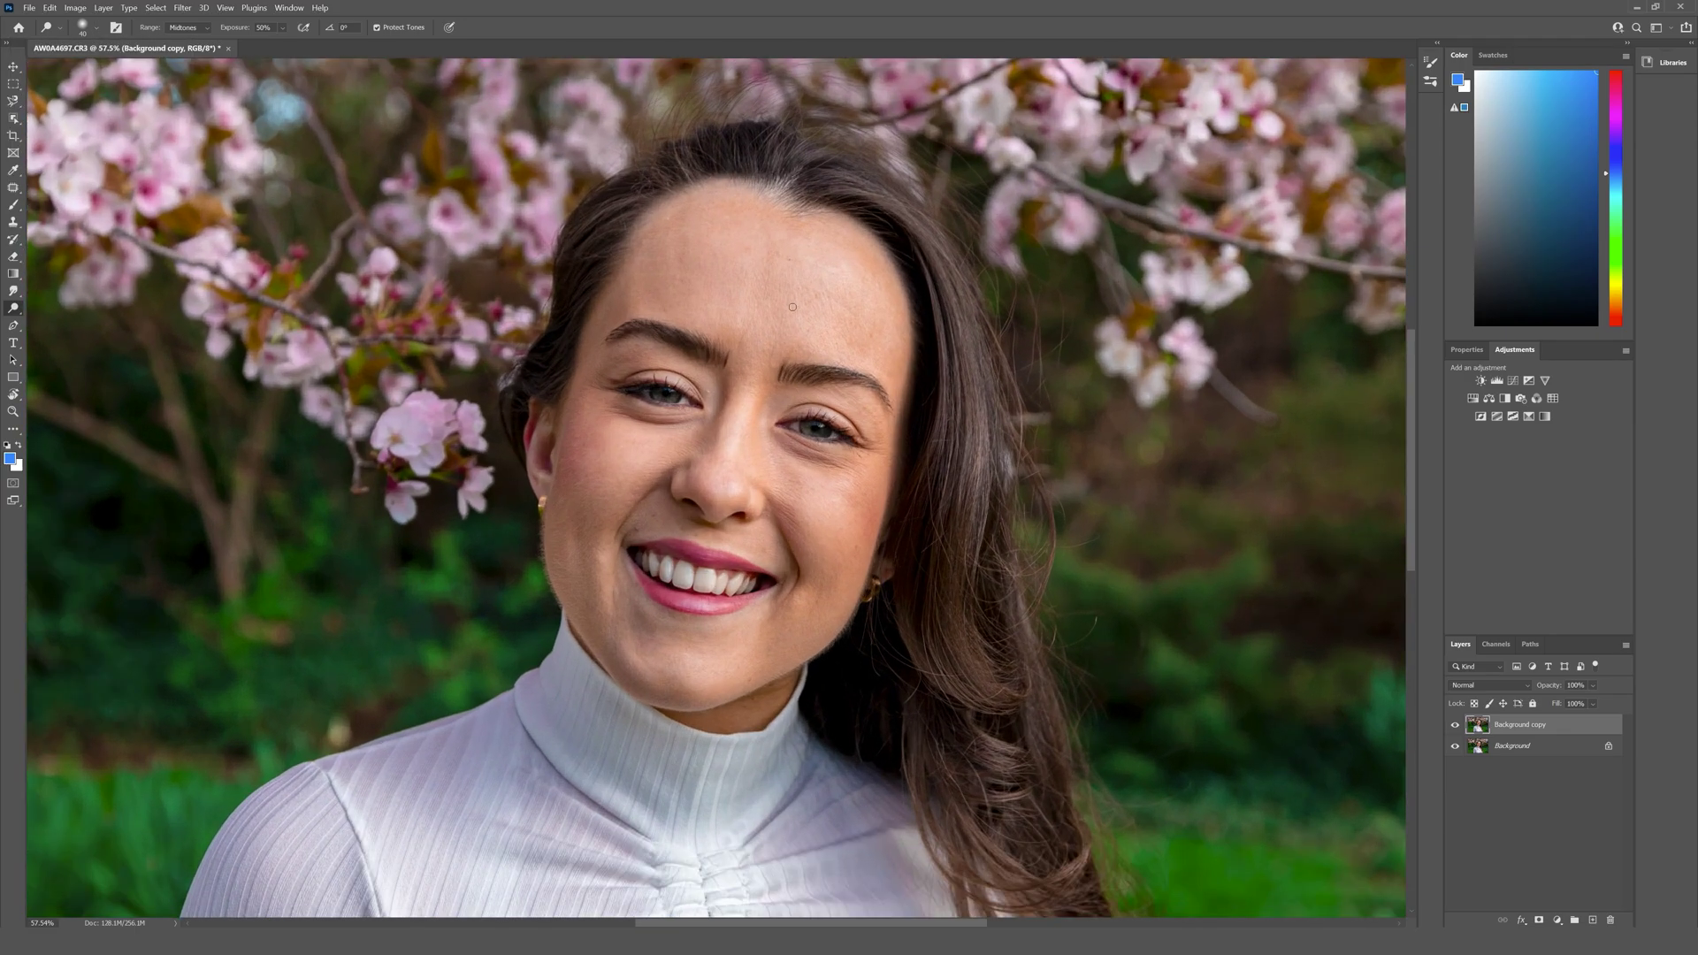
pyautogui.scroll(4, 763, 342)
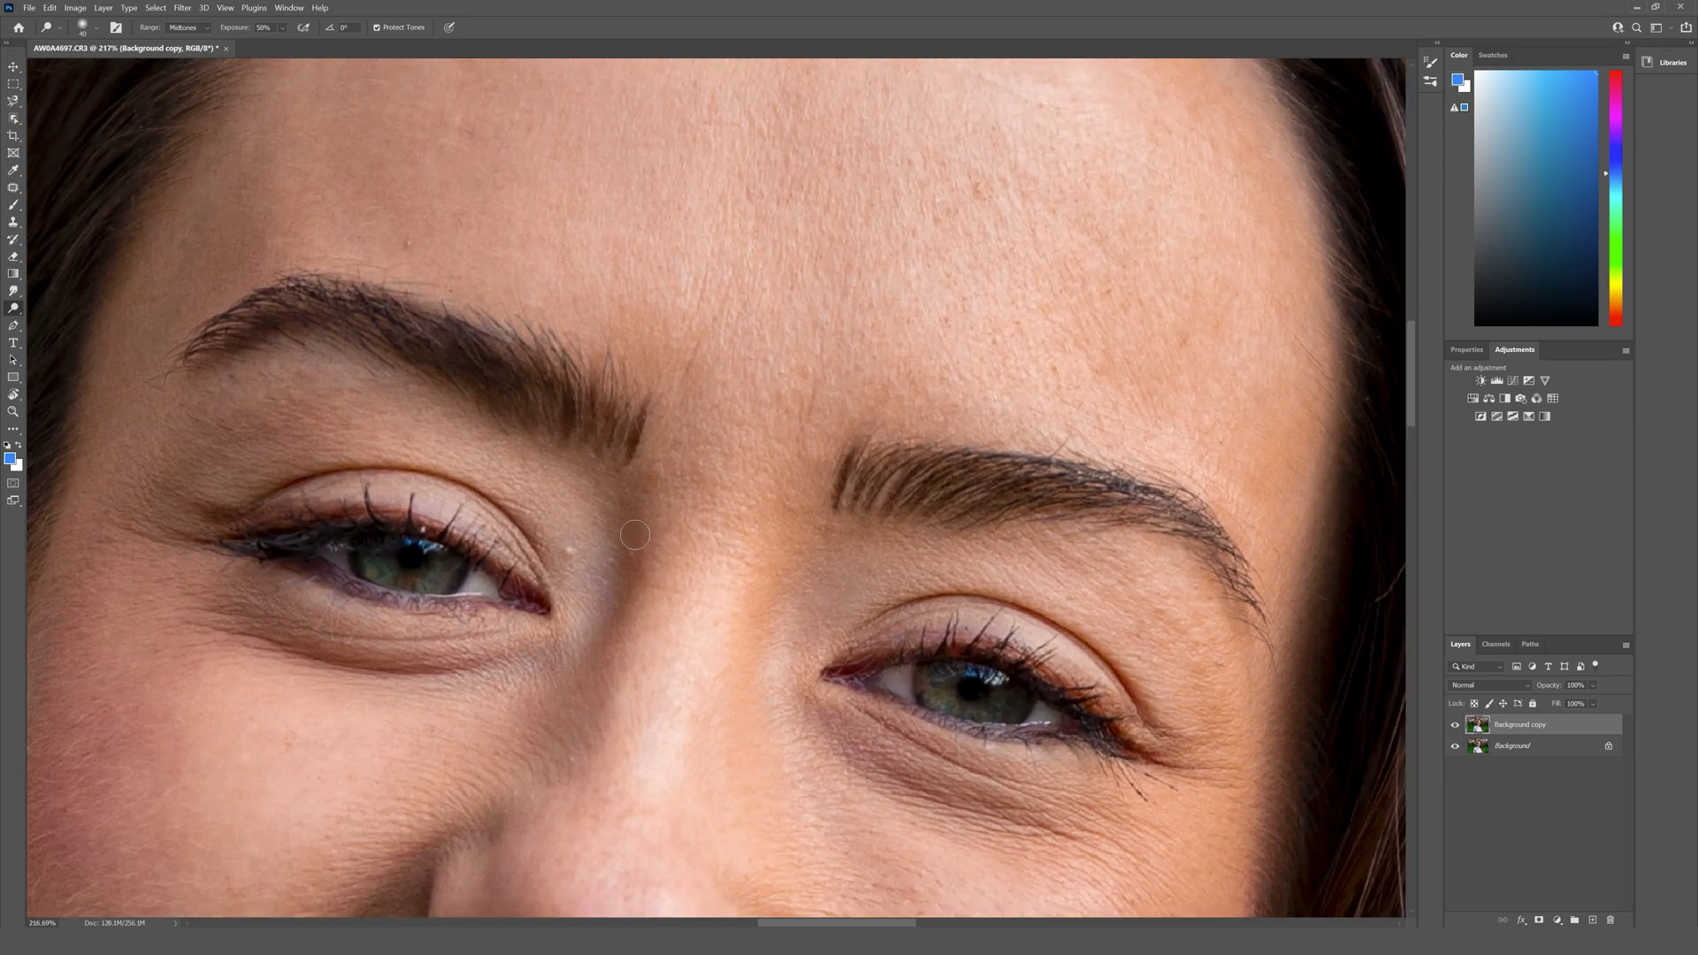
pyautogui.moveTo(456, 590)
pyautogui.mouseDown()
pyautogui.moveTo(451, 573)
pyautogui.moveTo(397, 587)
pyautogui.moveTo(469, 584)
pyautogui.mouseUp()
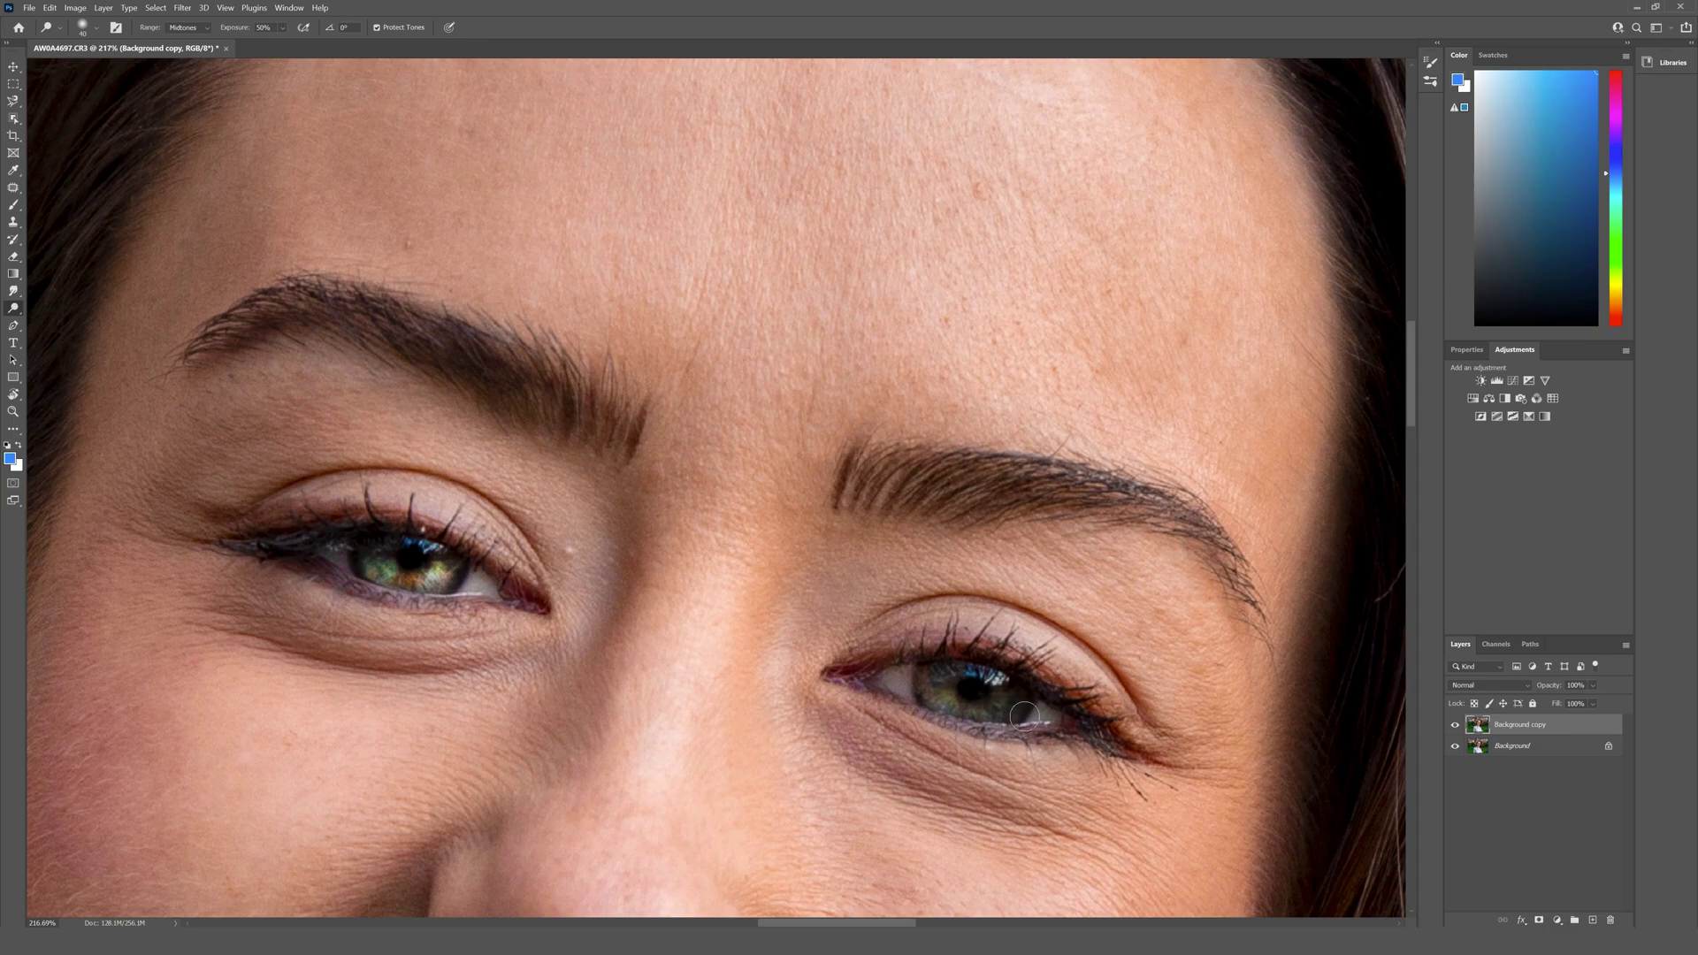
pyautogui.moveTo(1024, 716)
pyautogui.mouseDown()
pyautogui.moveTo(955, 704)
pyautogui.moveTo(966, 714)
pyautogui.moveTo(945, 692)
pyautogui.moveTo(1004, 718)
pyautogui.mouseUp()
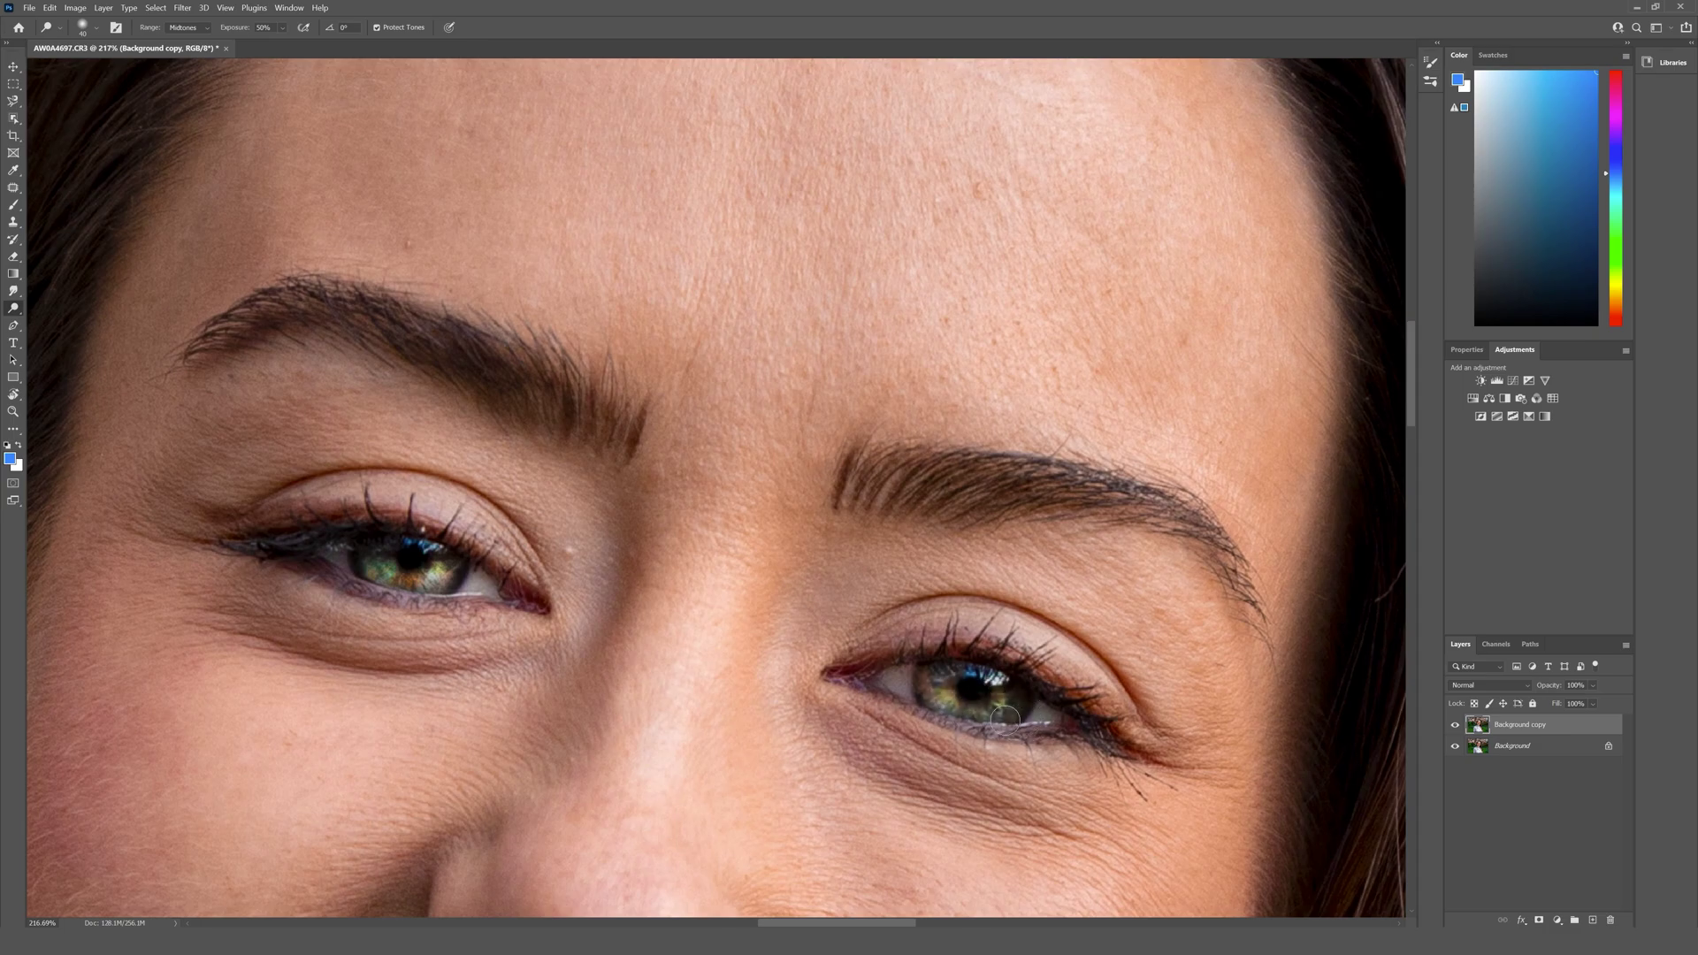
# Zoom out, hide and reshow Background copy to compare the eyes, then check its opacity
pyautogui.scroll(-3, 737, 528)
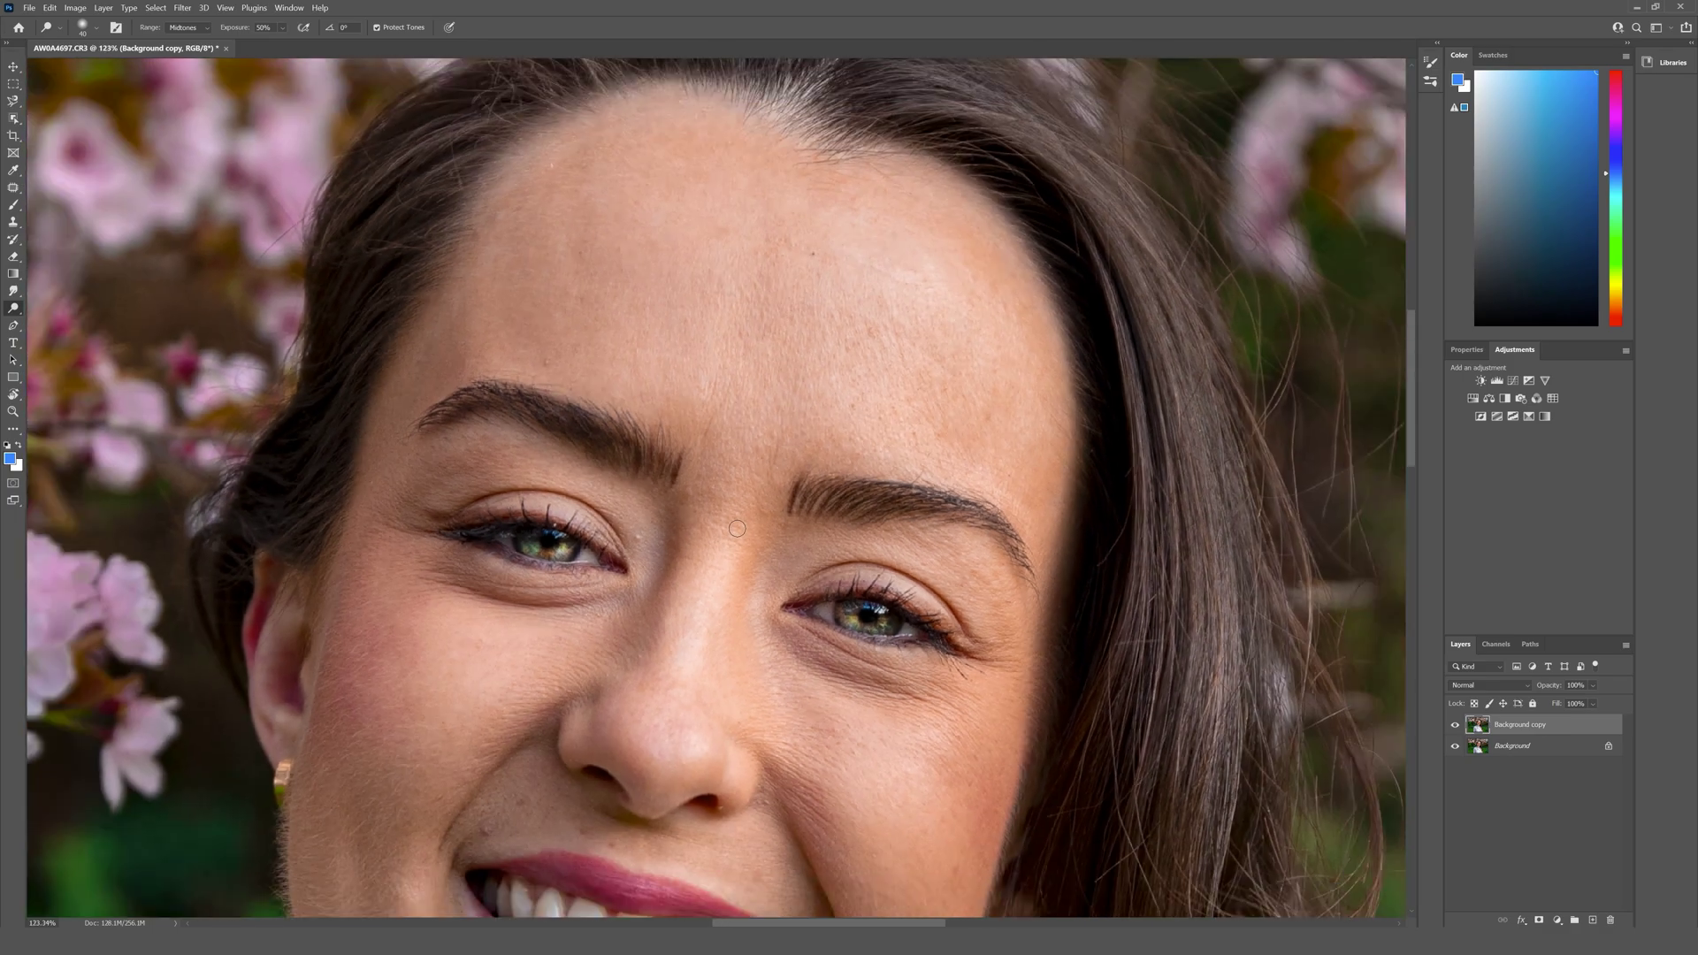
pyautogui.scroll(-5, 737, 528)
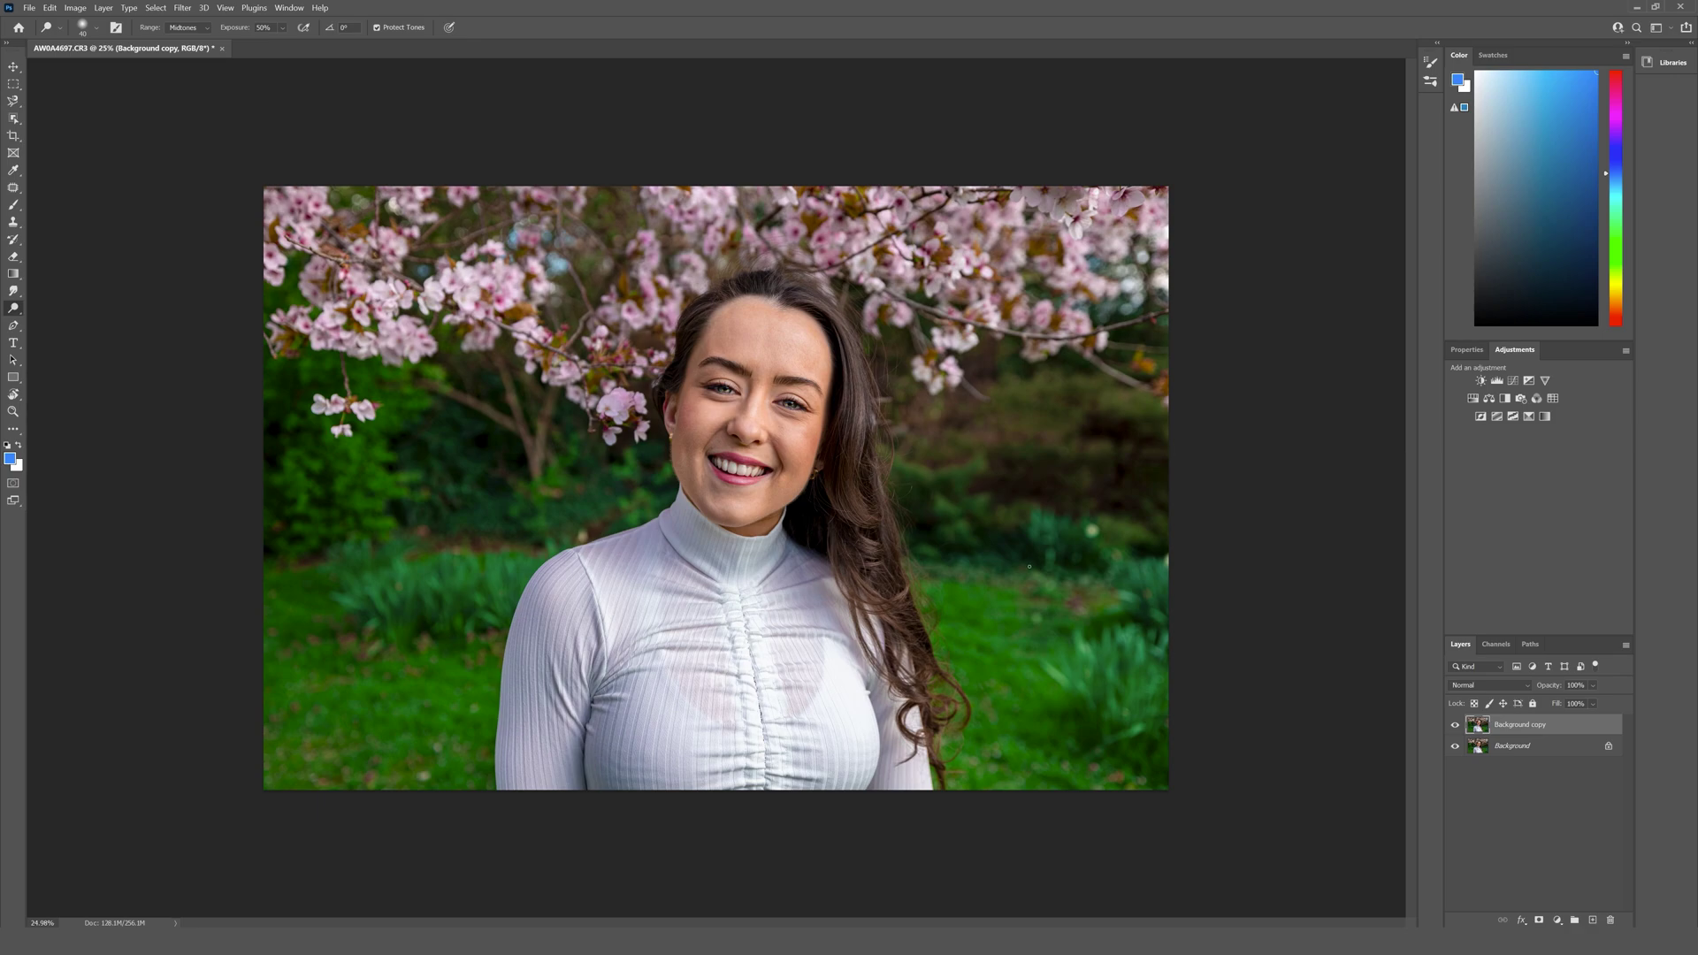
pyautogui.click(1460, 726)
pyautogui.click(1464, 726)
pyautogui.click(1593, 686)
pyautogui.click(1511, 825)
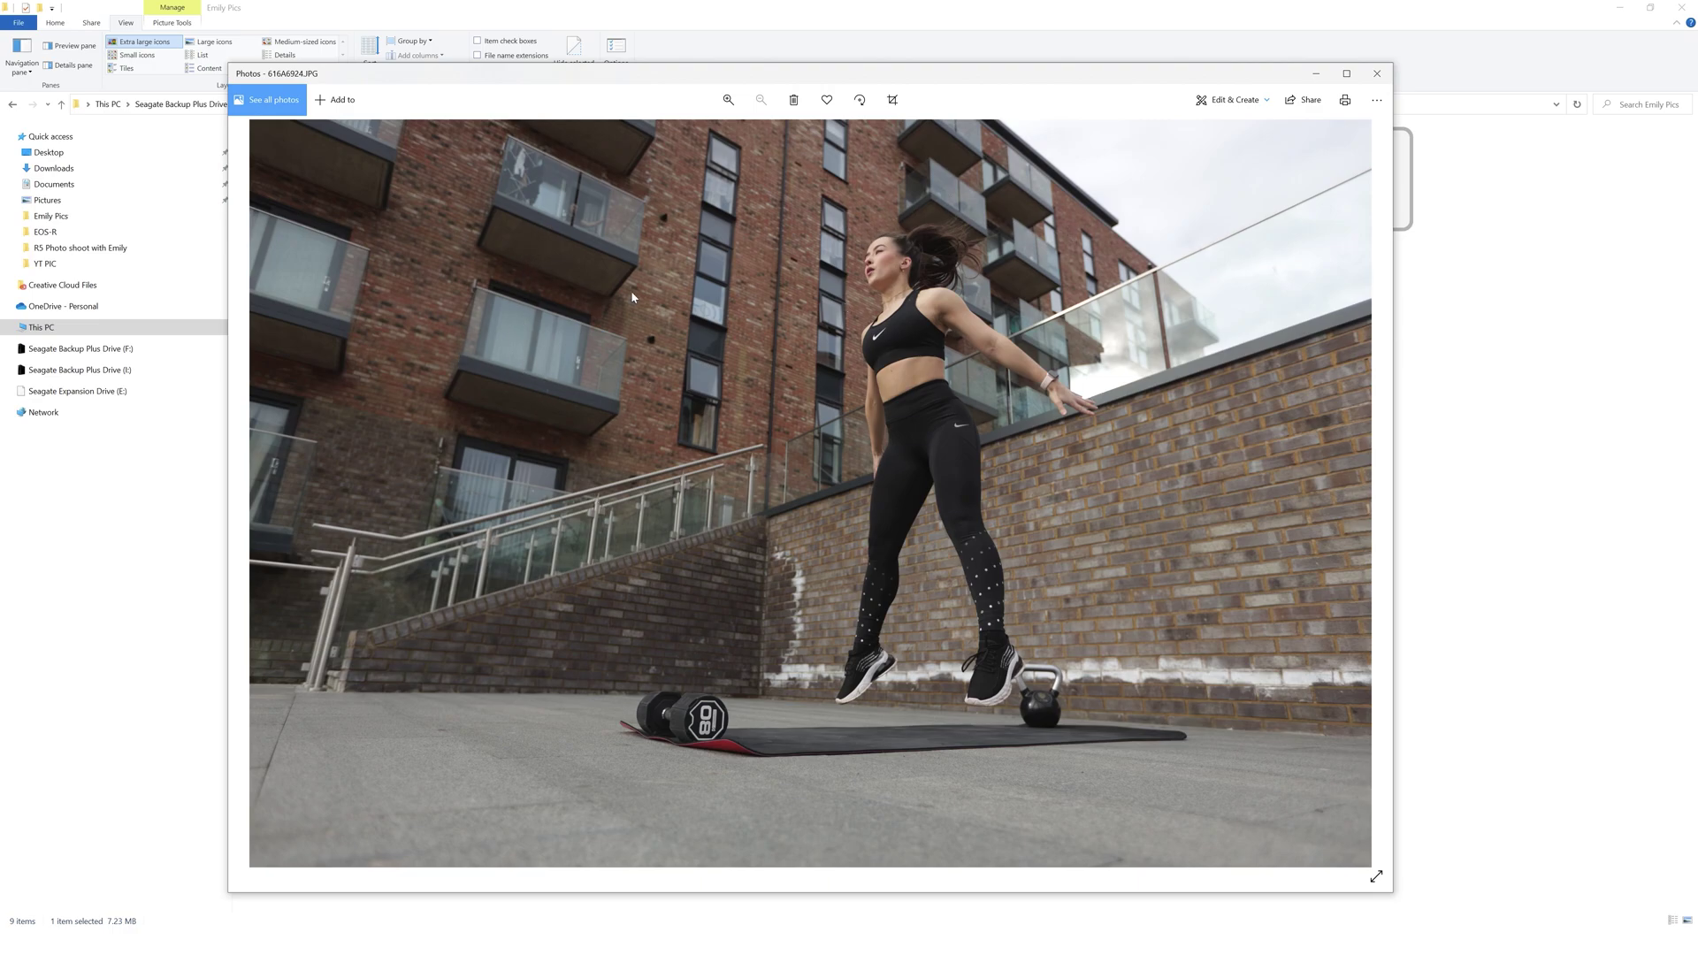
# Close the Windows Photos preview of 616A6924
pyautogui.click(1376, 74)
# Open the 616A6924 raw file in Adobe Photoshop 2022 from File Explorer
pyautogui.click(984, 442)
pyautogui.click(831, 197)
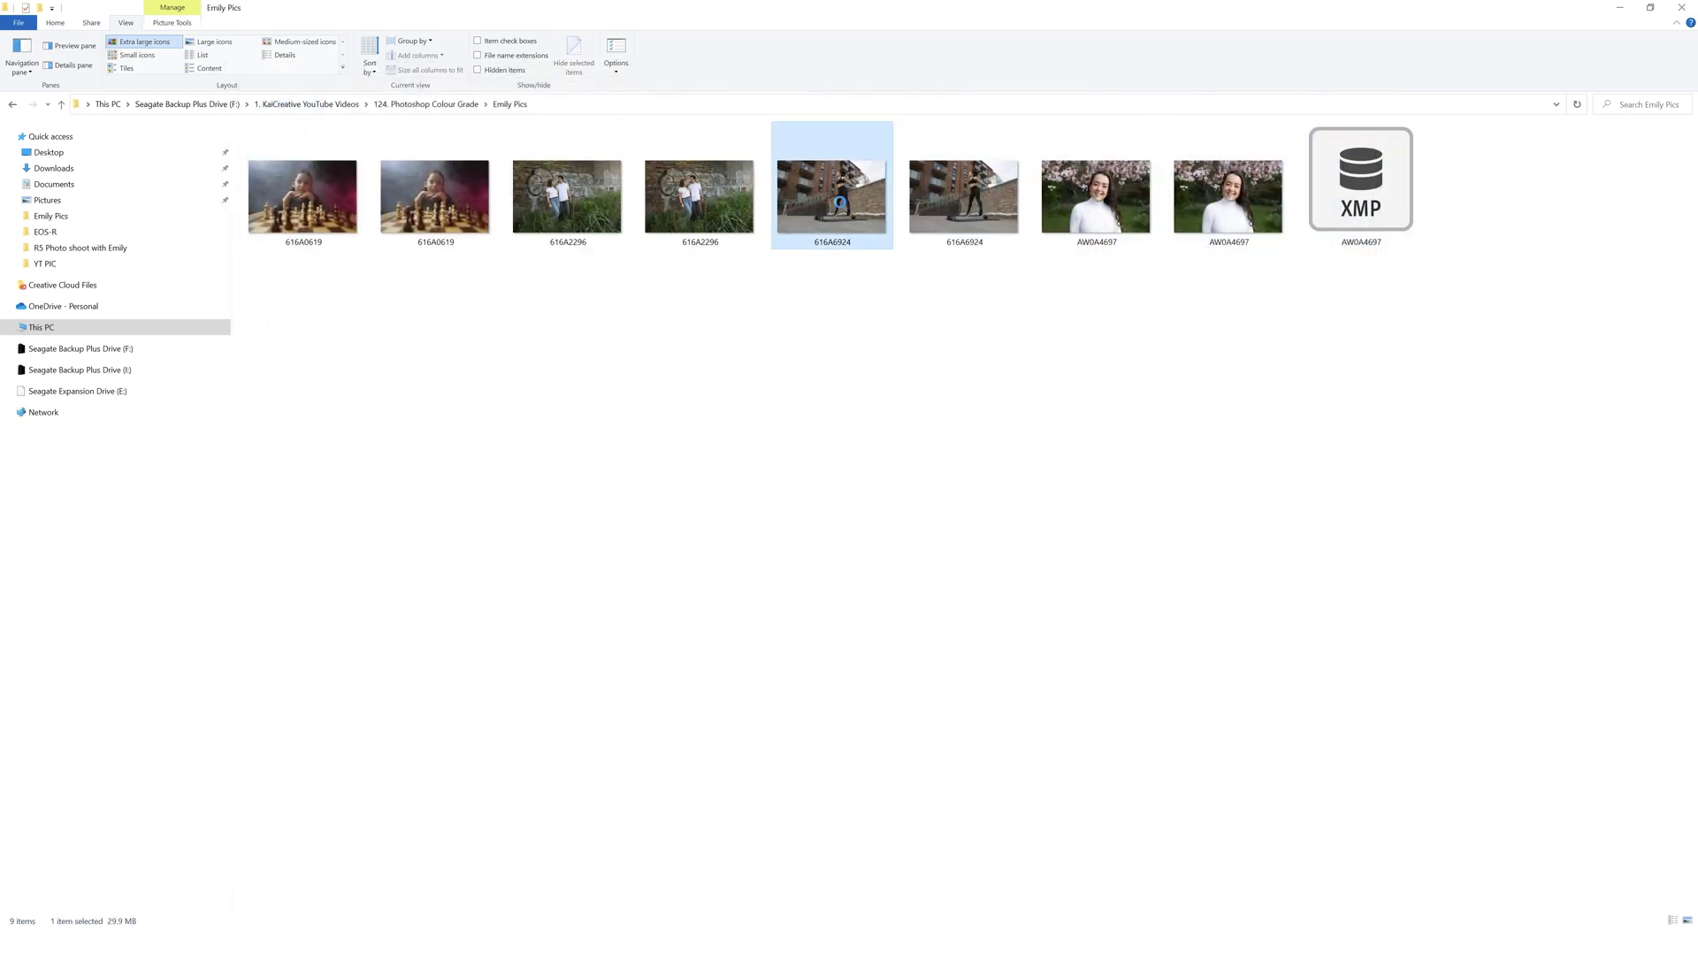
pyautogui.rightClick(833, 198)
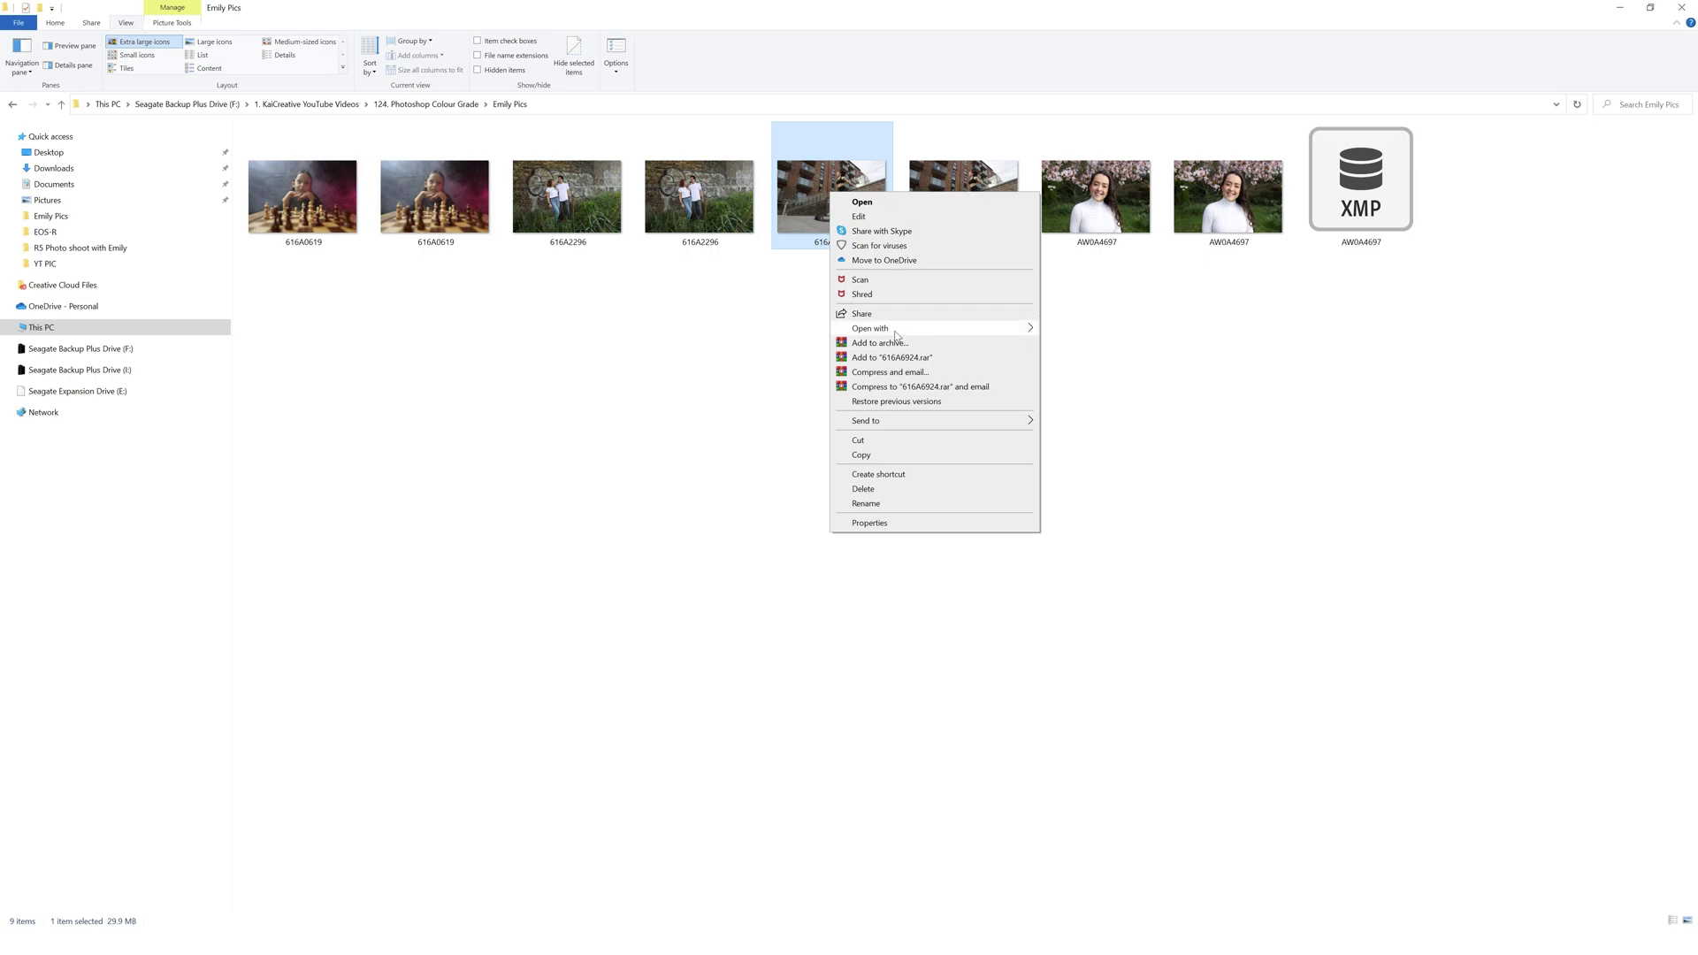
pyautogui.moveTo(938, 328)
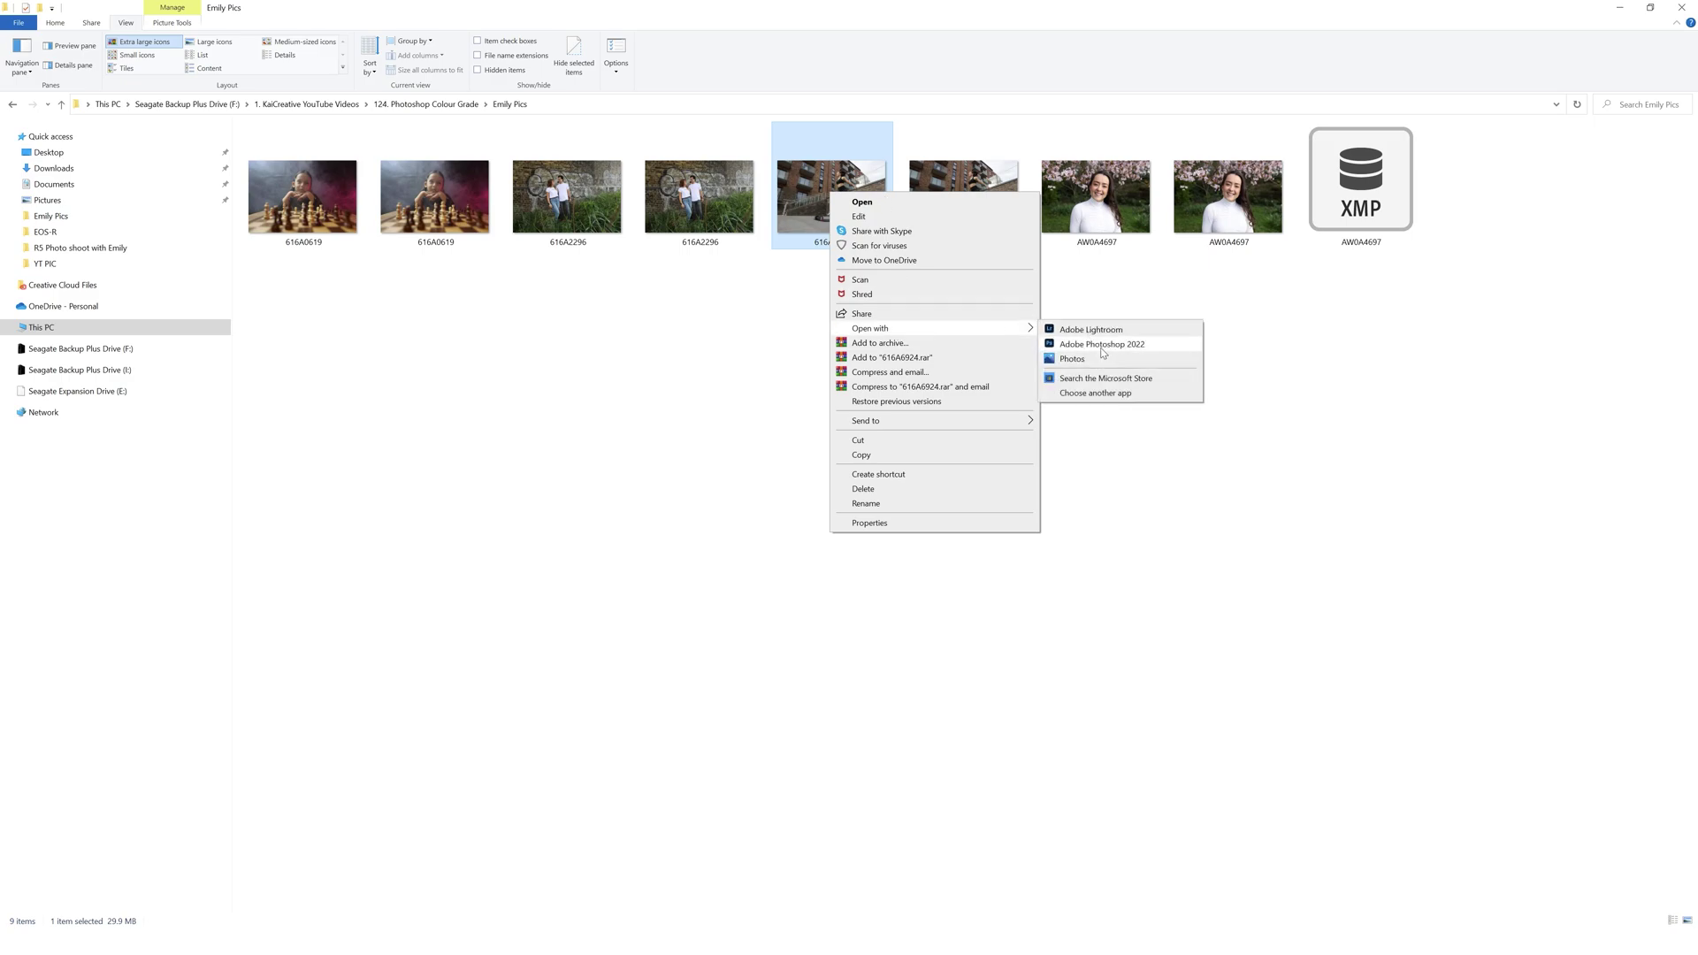
pyautogui.click(1102, 348)
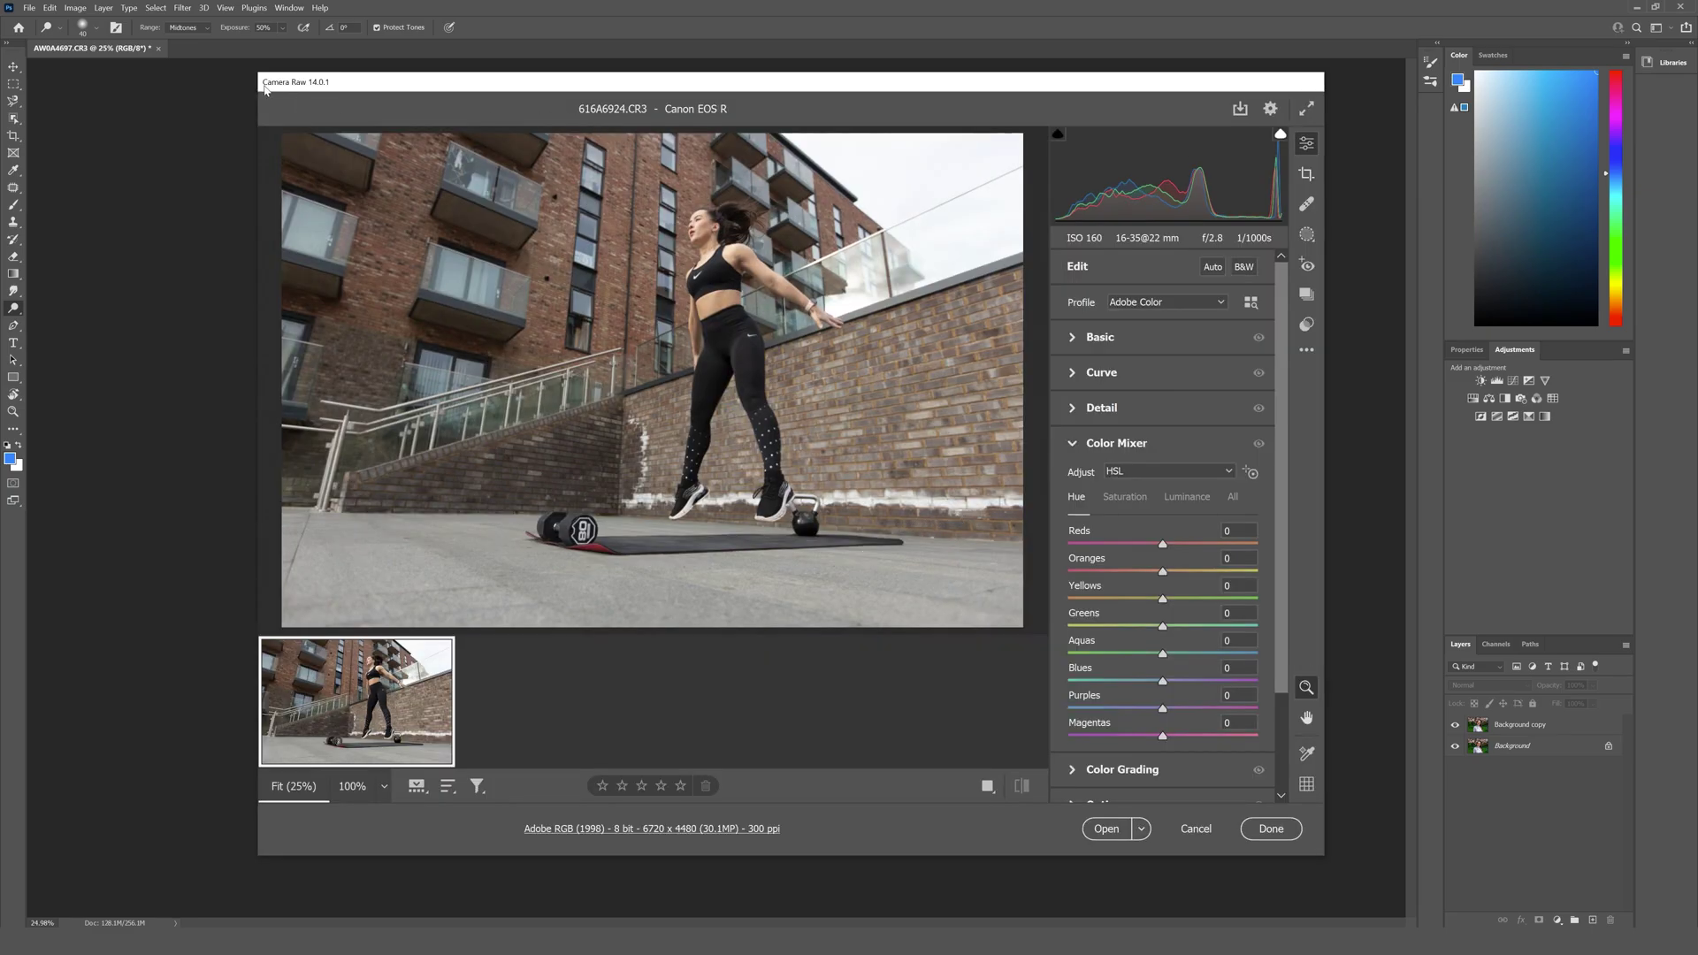
# Set Highlights -100, Whites -39, Blacks -25 and raise Exposure to +0.30
pyautogui.click(1075, 340)
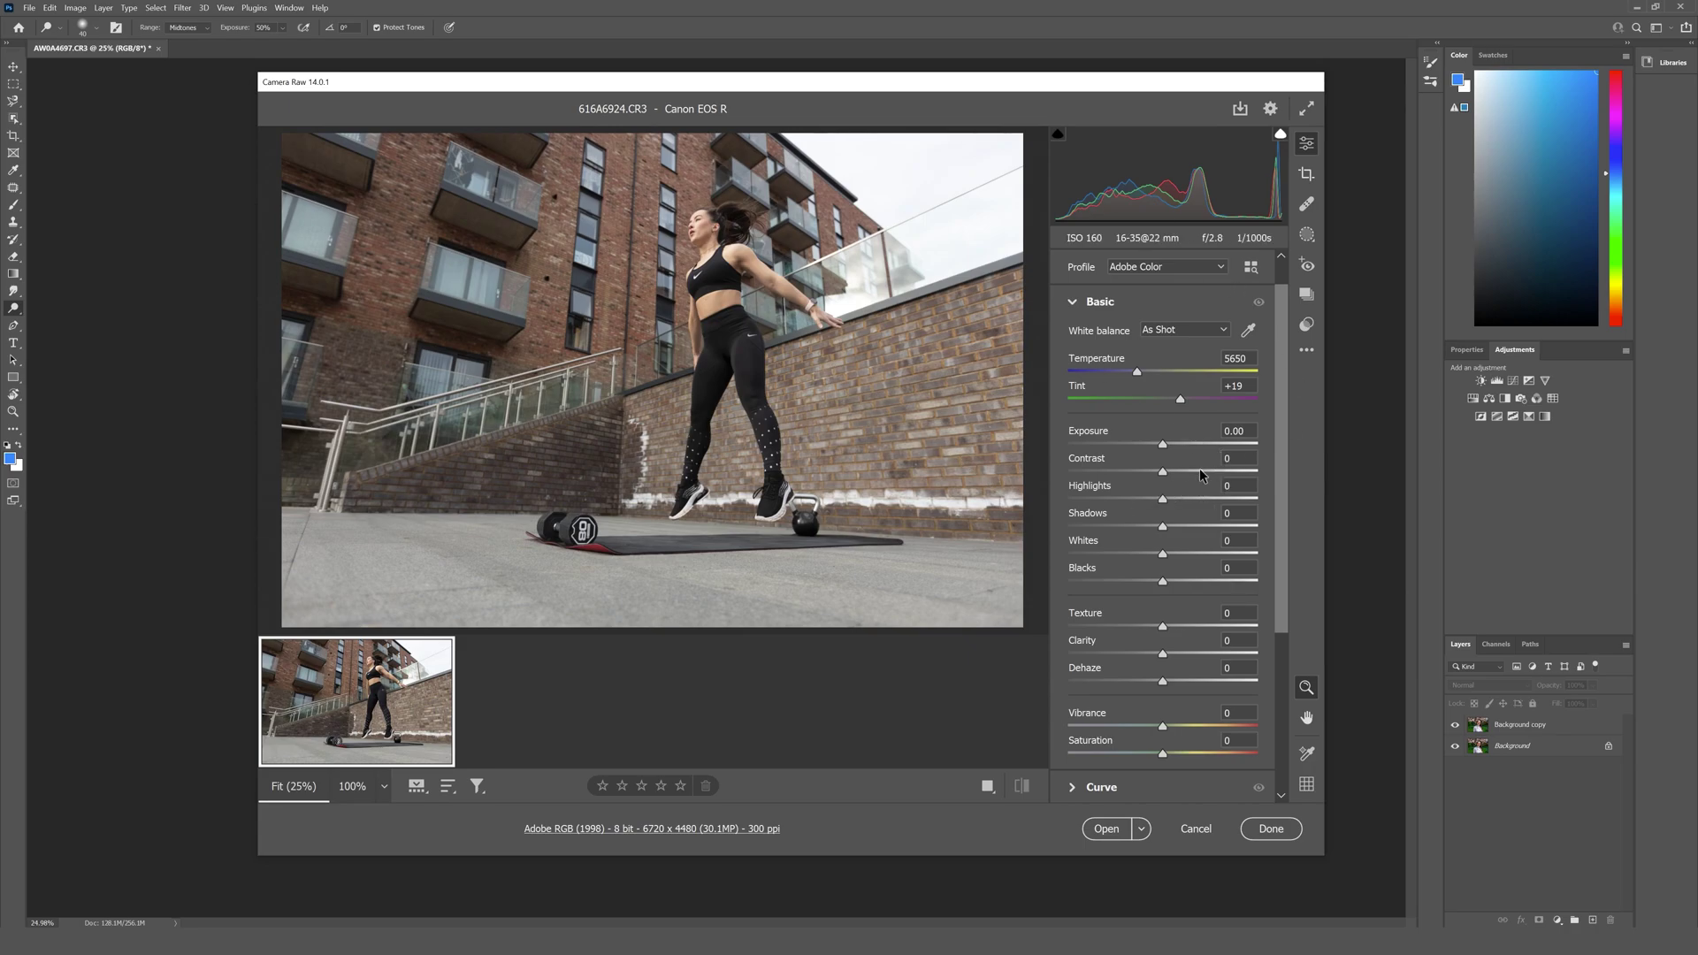
pyautogui.moveTo(1162, 500); pyautogui.dragTo(1061, 501)
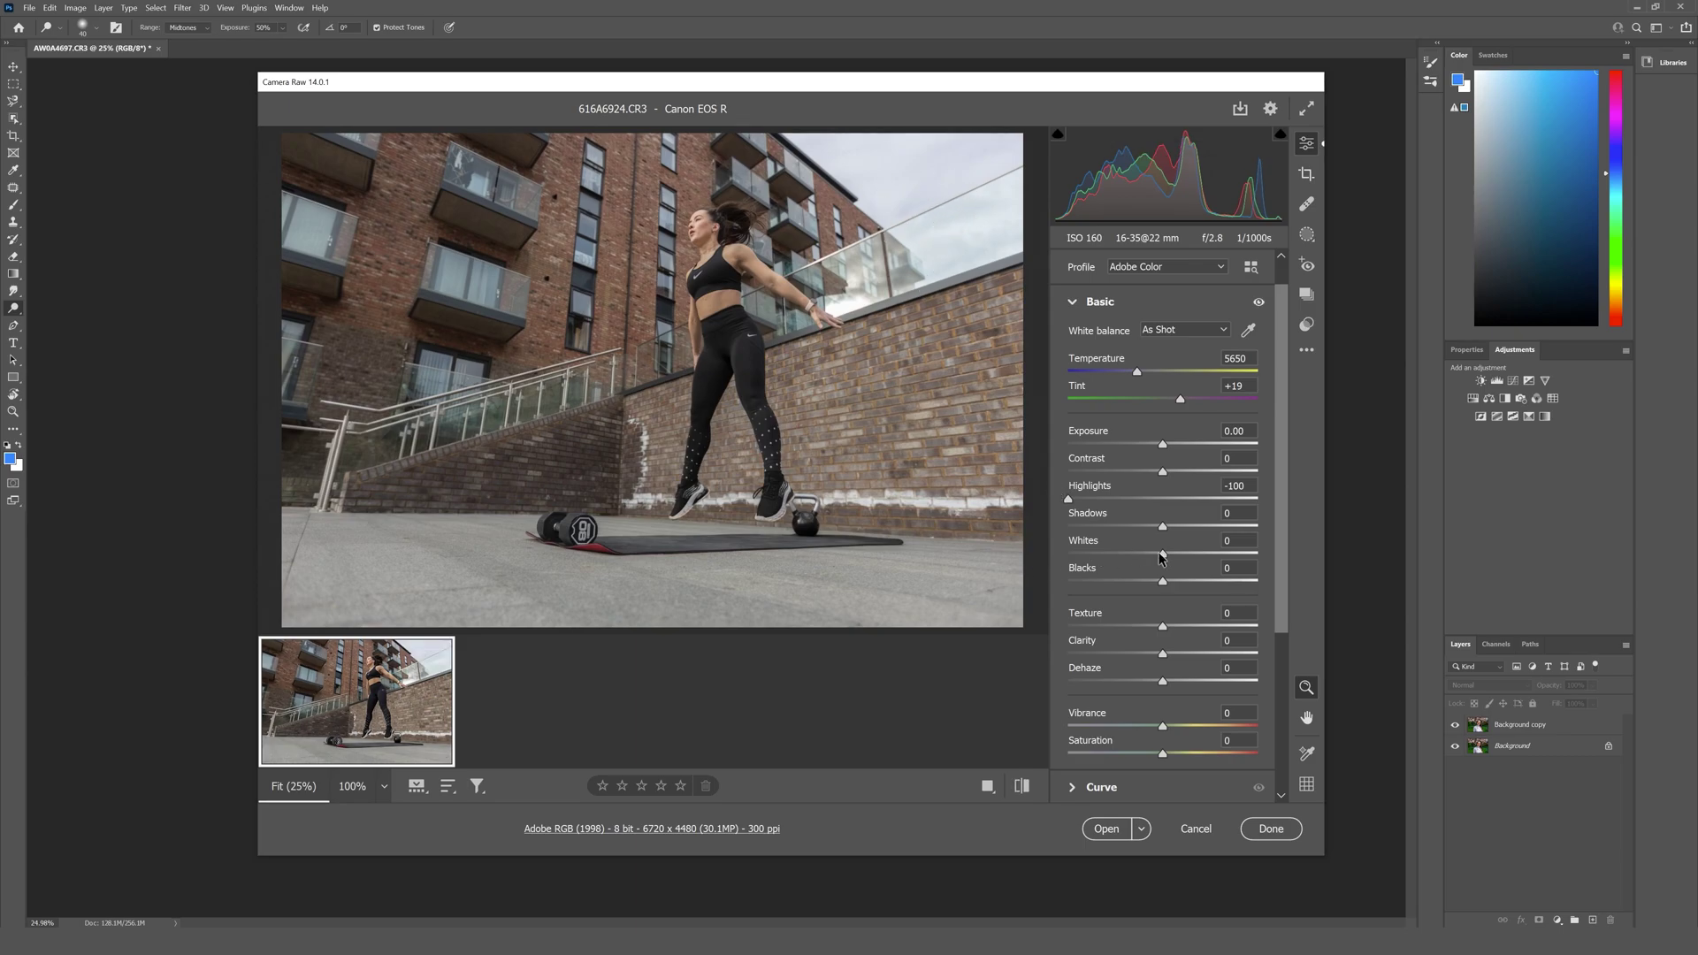
pyautogui.moveTo(1162, 555); pyautogui.dragTo(1125, 554)
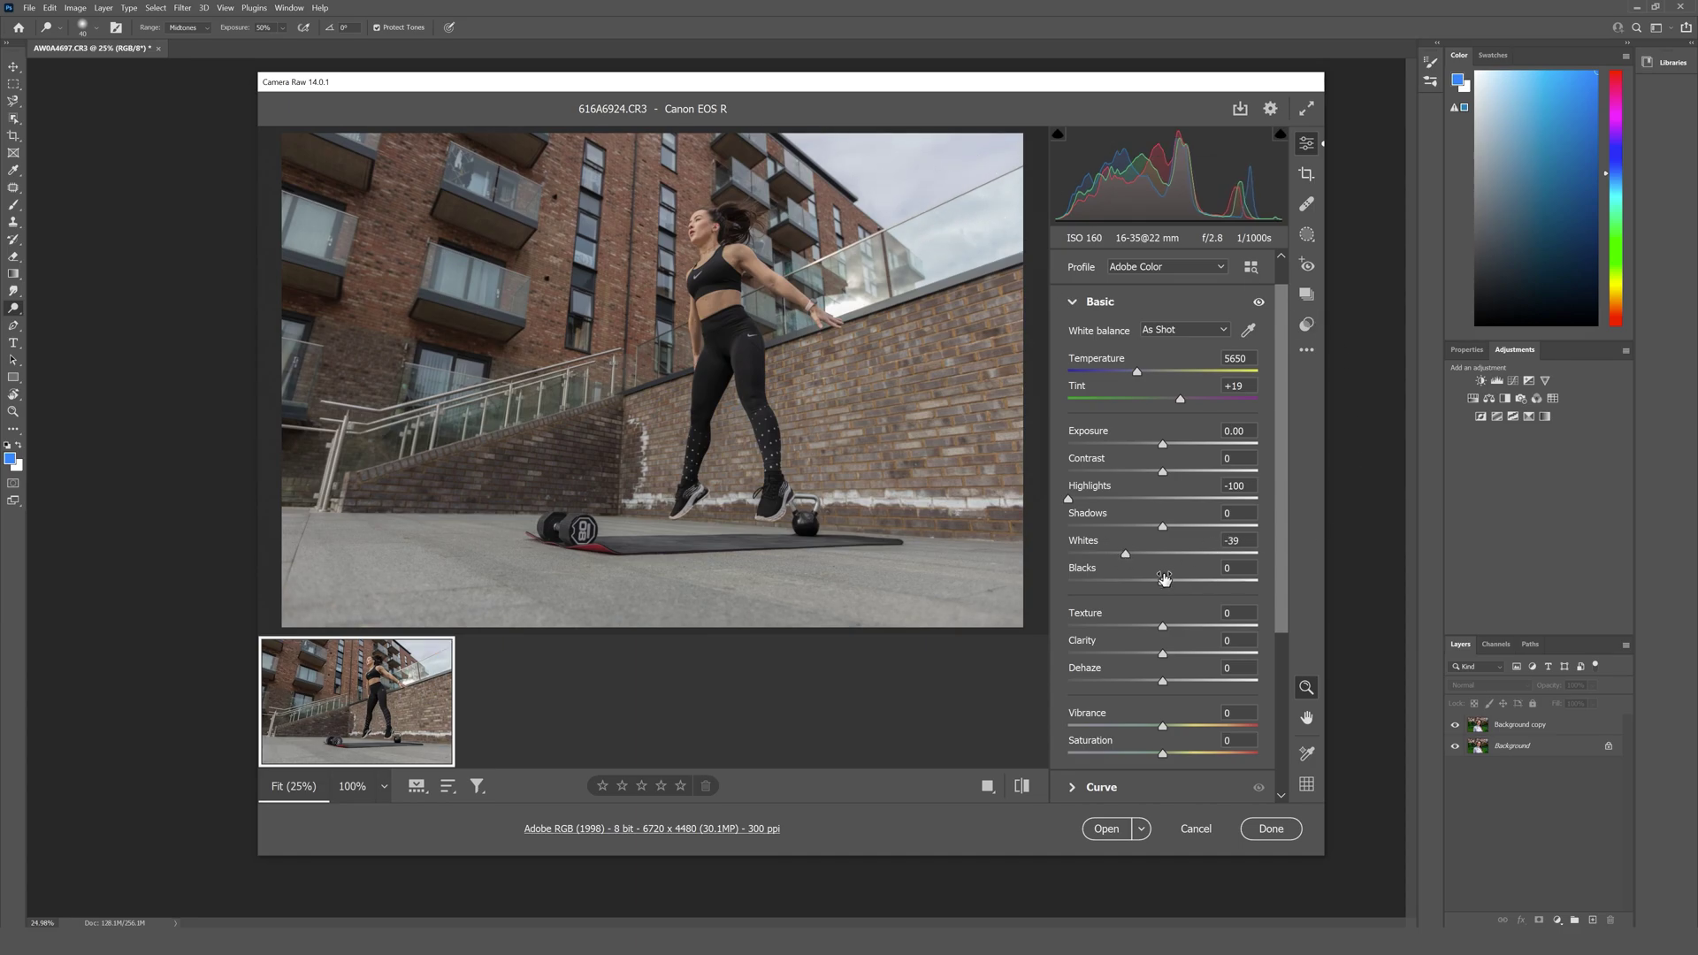
pyautogui.moveTo(1164, 581); pyautogui.dragTo(1138, 582)
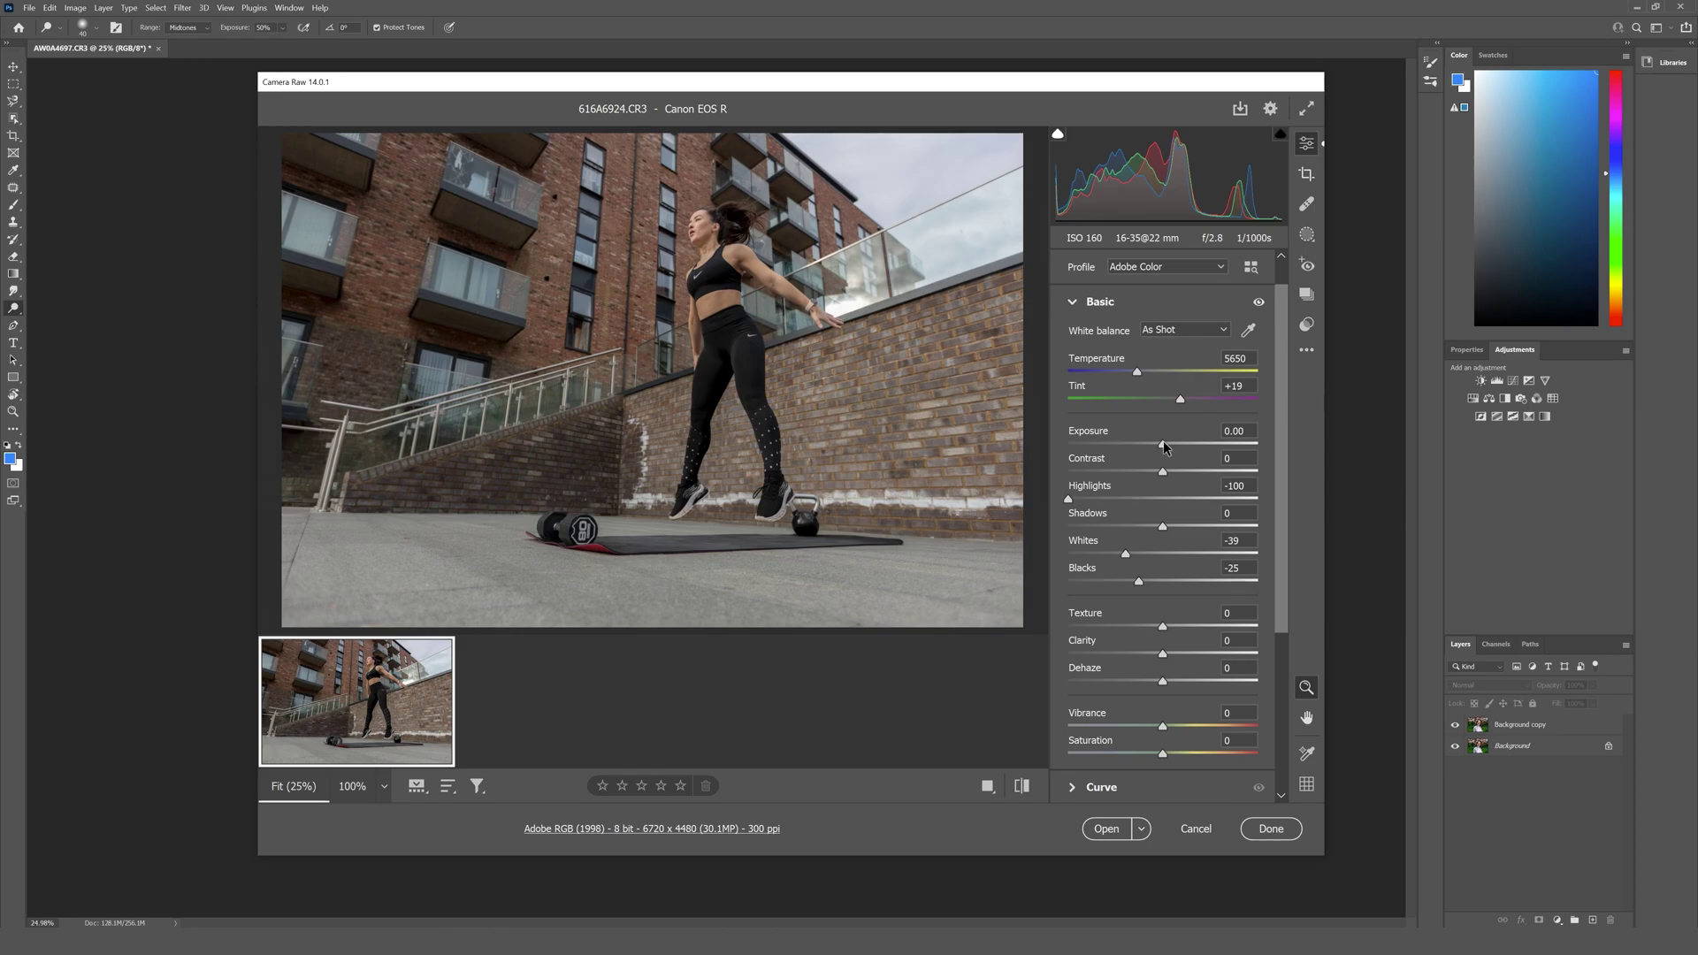
pyautogui.moveTo(1164, 444); pyautogui.dragTo(1167, 443)
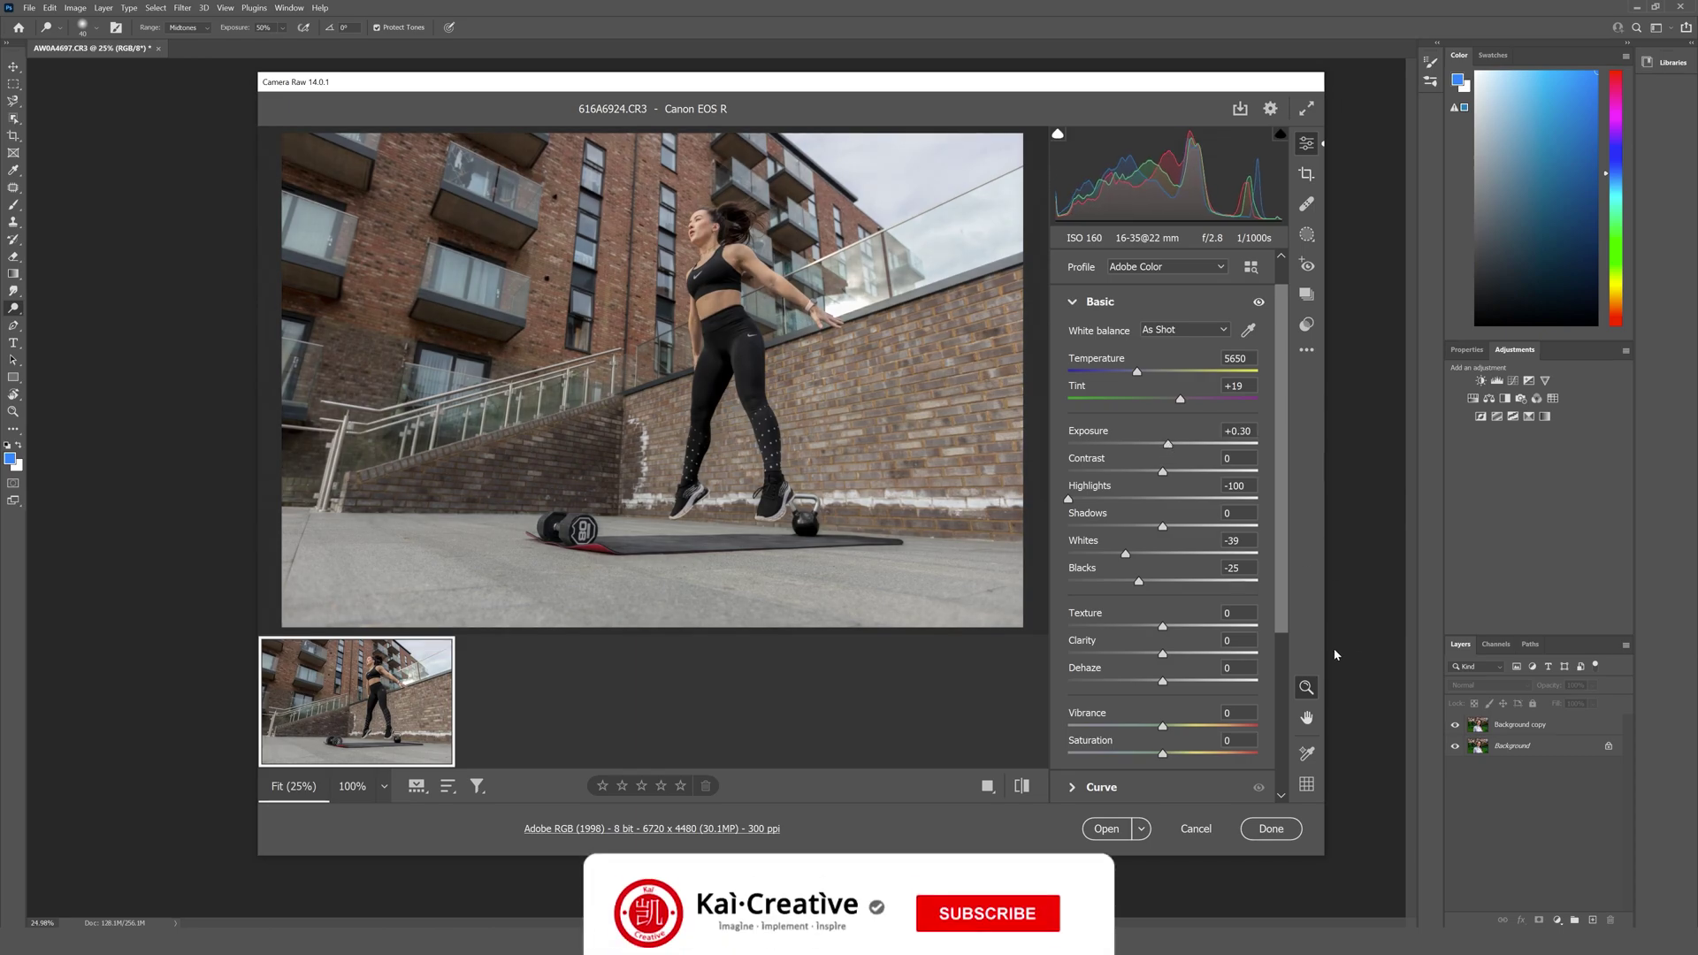
# Add Texture +15, Clarity +16, Dehaze +17 and boost Vibrance to +60
pyautogui.moveTo(1163, 625); pyautogui.dragTo(1180, 626)
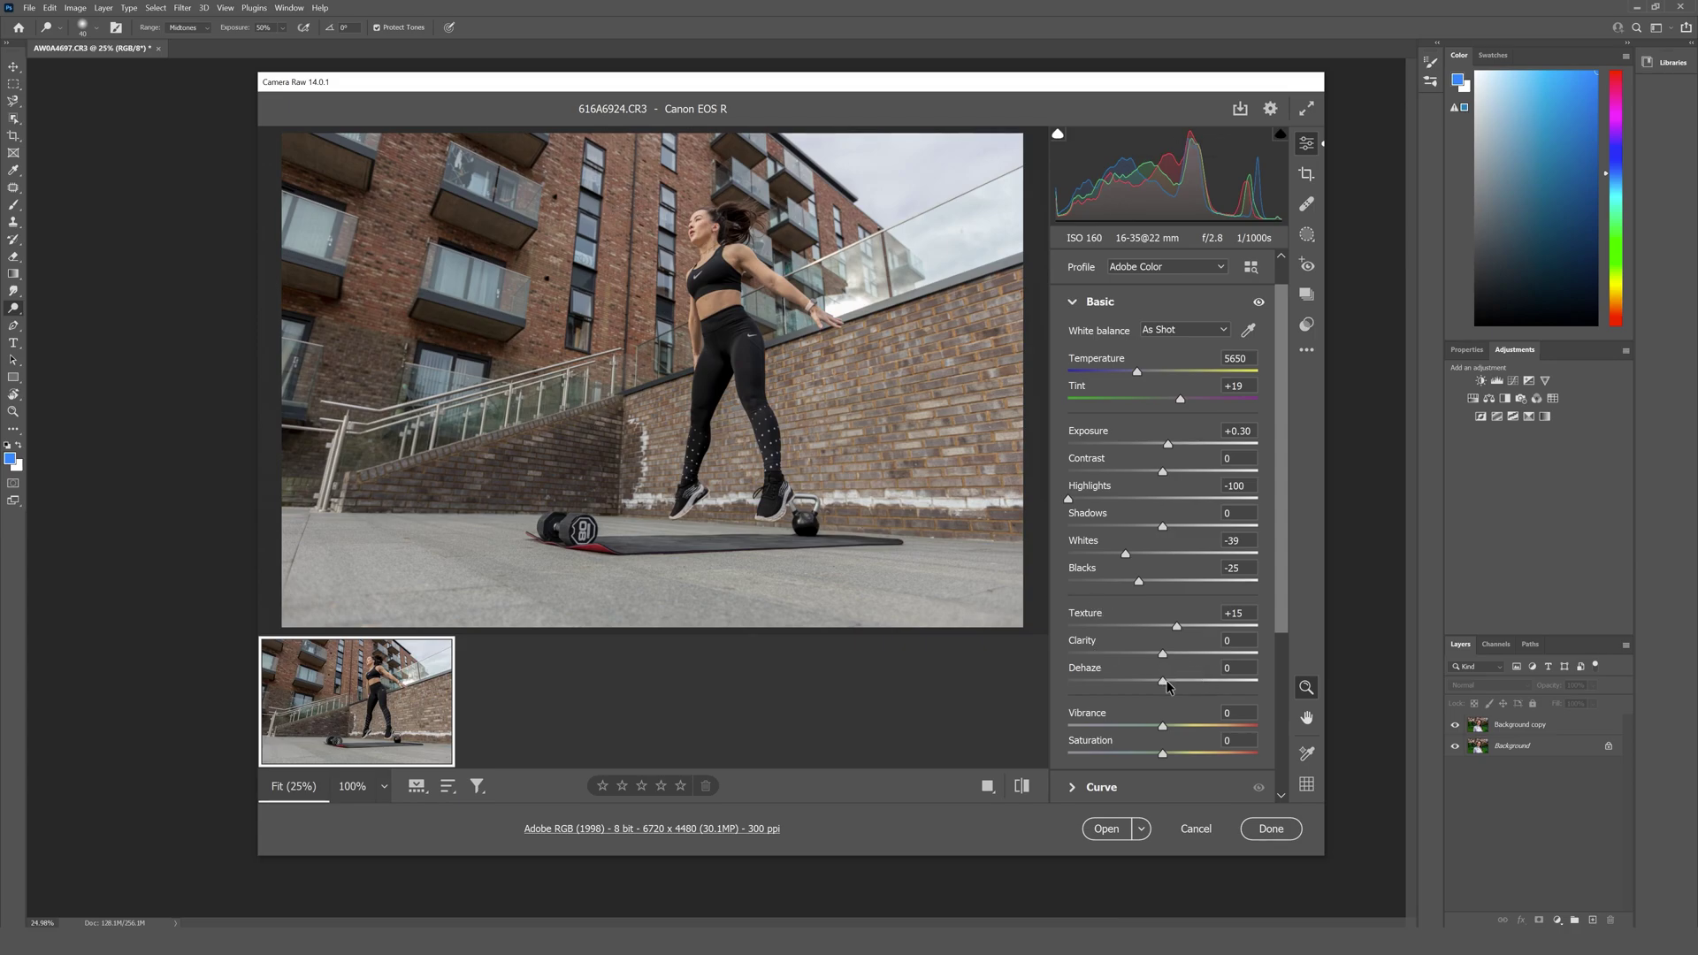
pyautogui.moveTo(1164, 683)
pyautogui.mouseDown()
pyautogui.moveTo(1180, 682)
pyautogui.moveTo(1180, 655)
pyautogui.mouseUp()
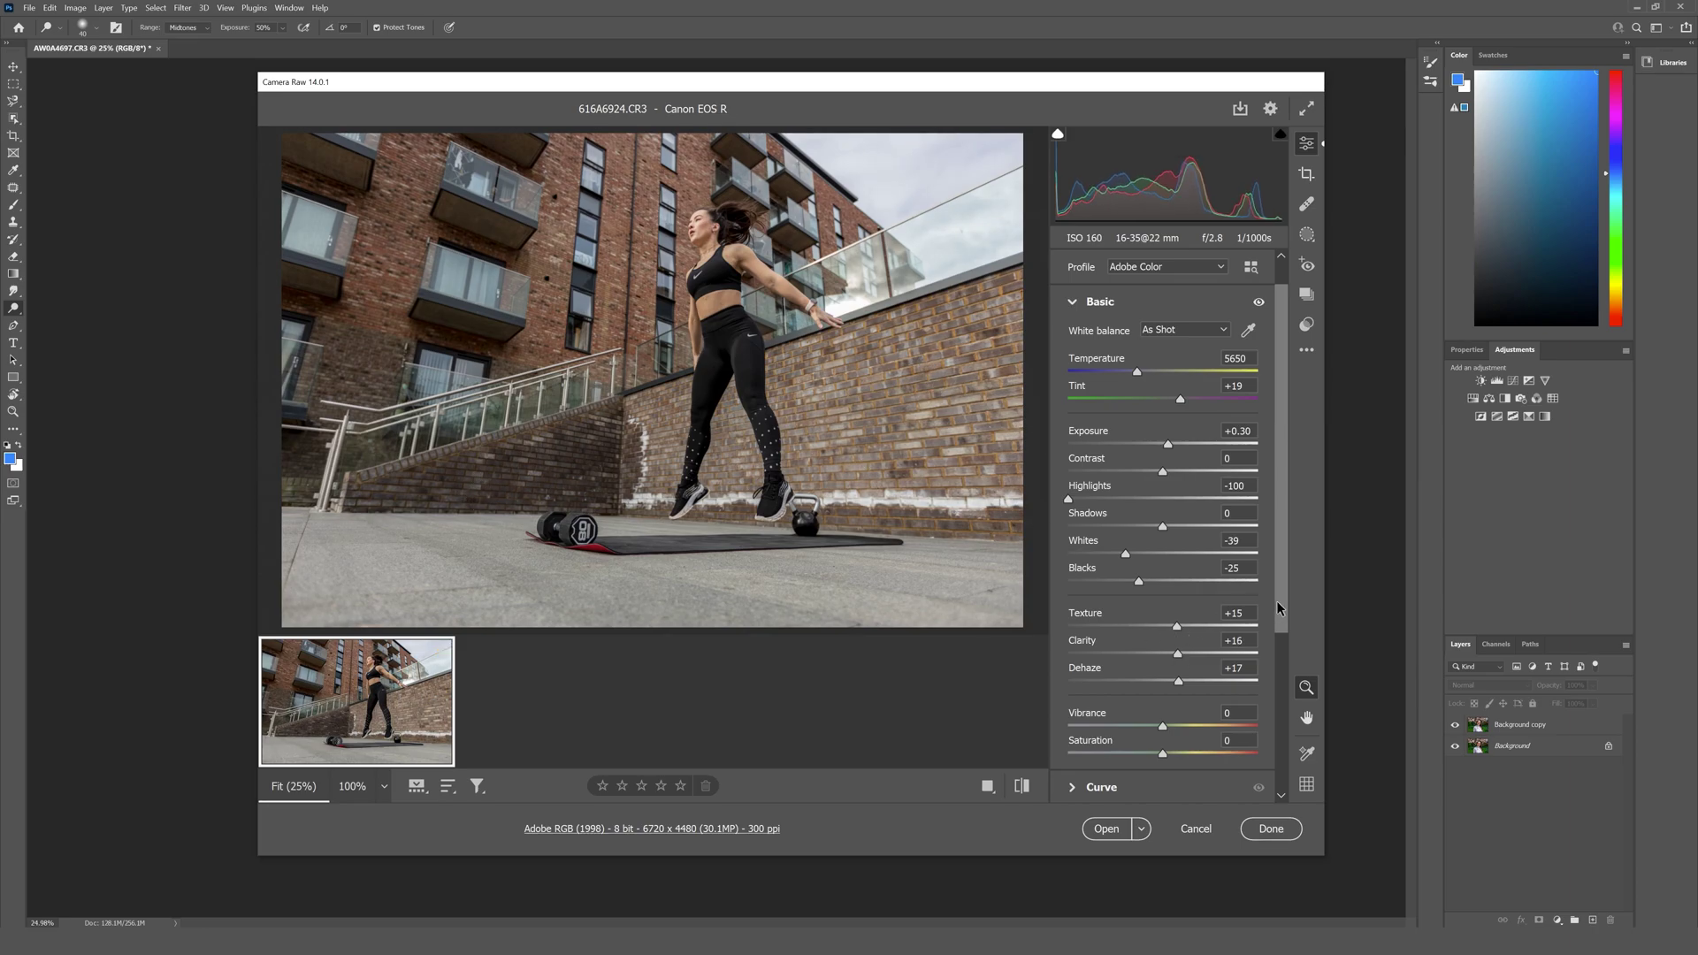
pyautogui.scroll(-2, 1168, 619)
pyautogui.moveTo(1161, 648); pyautogui.dragTo(1221, 656)
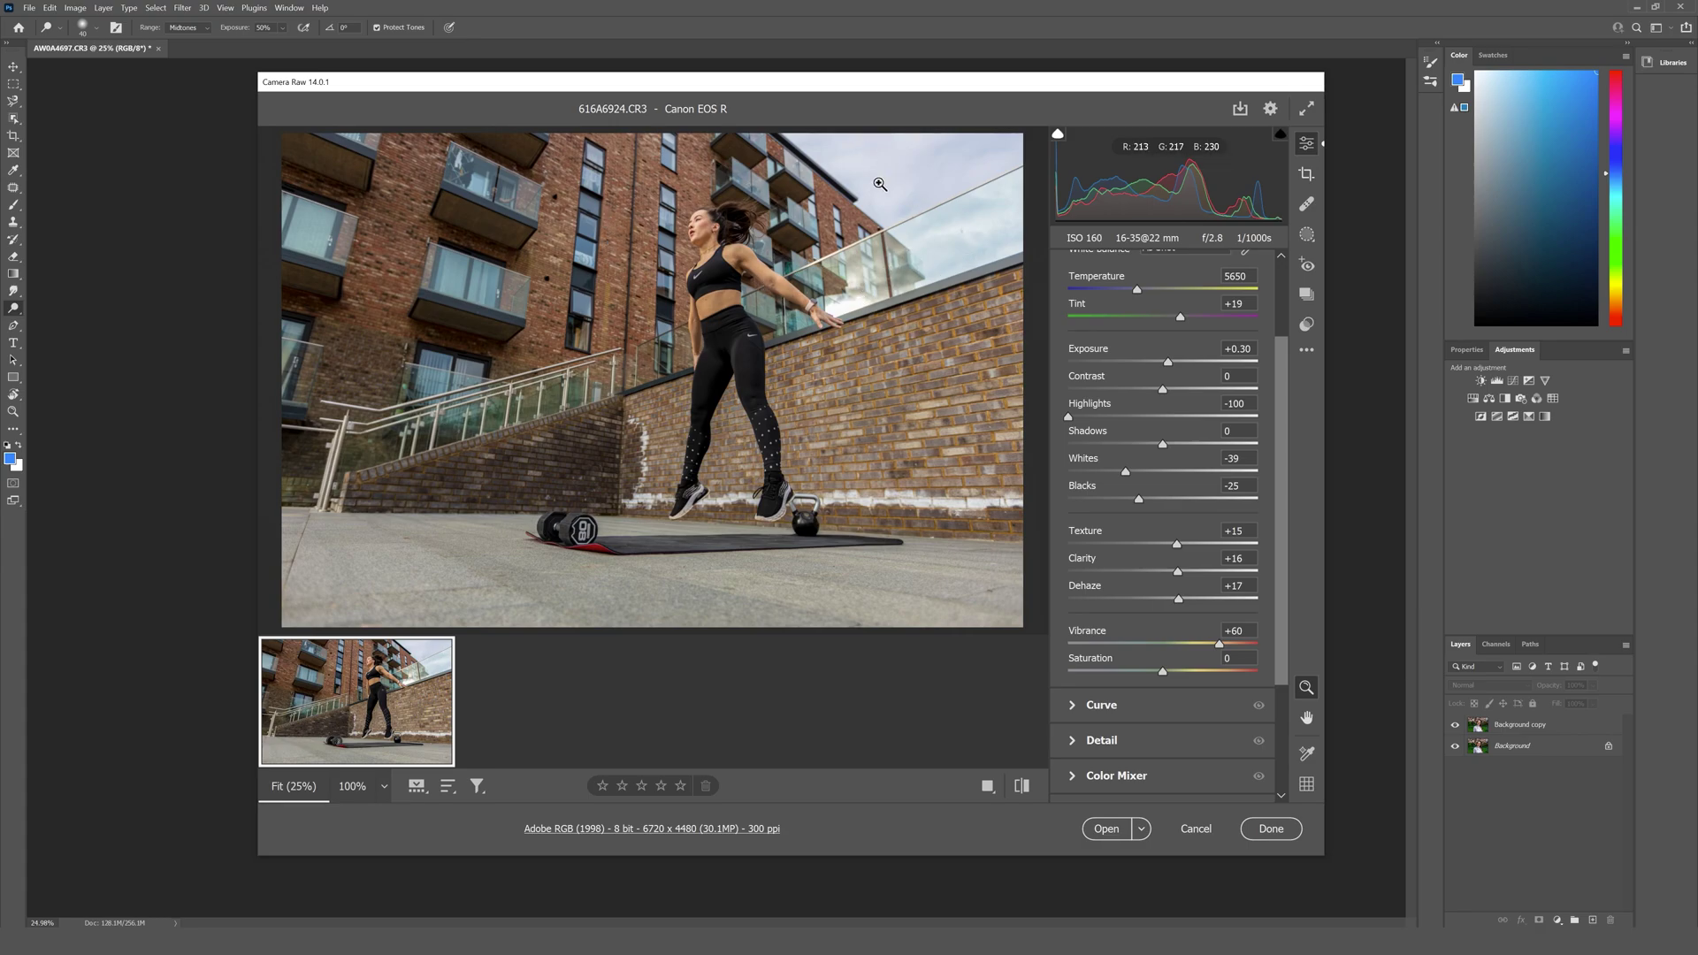
pyautogui.scroll(-5, 1150, 575)
pyautogui.click(1070, 624)
# In Color Mixer, set Aquas hue +76 and Blues hue -79, then boost Aquas and Blues saturation
pyautogui.scroll(-1, 1070, 625)
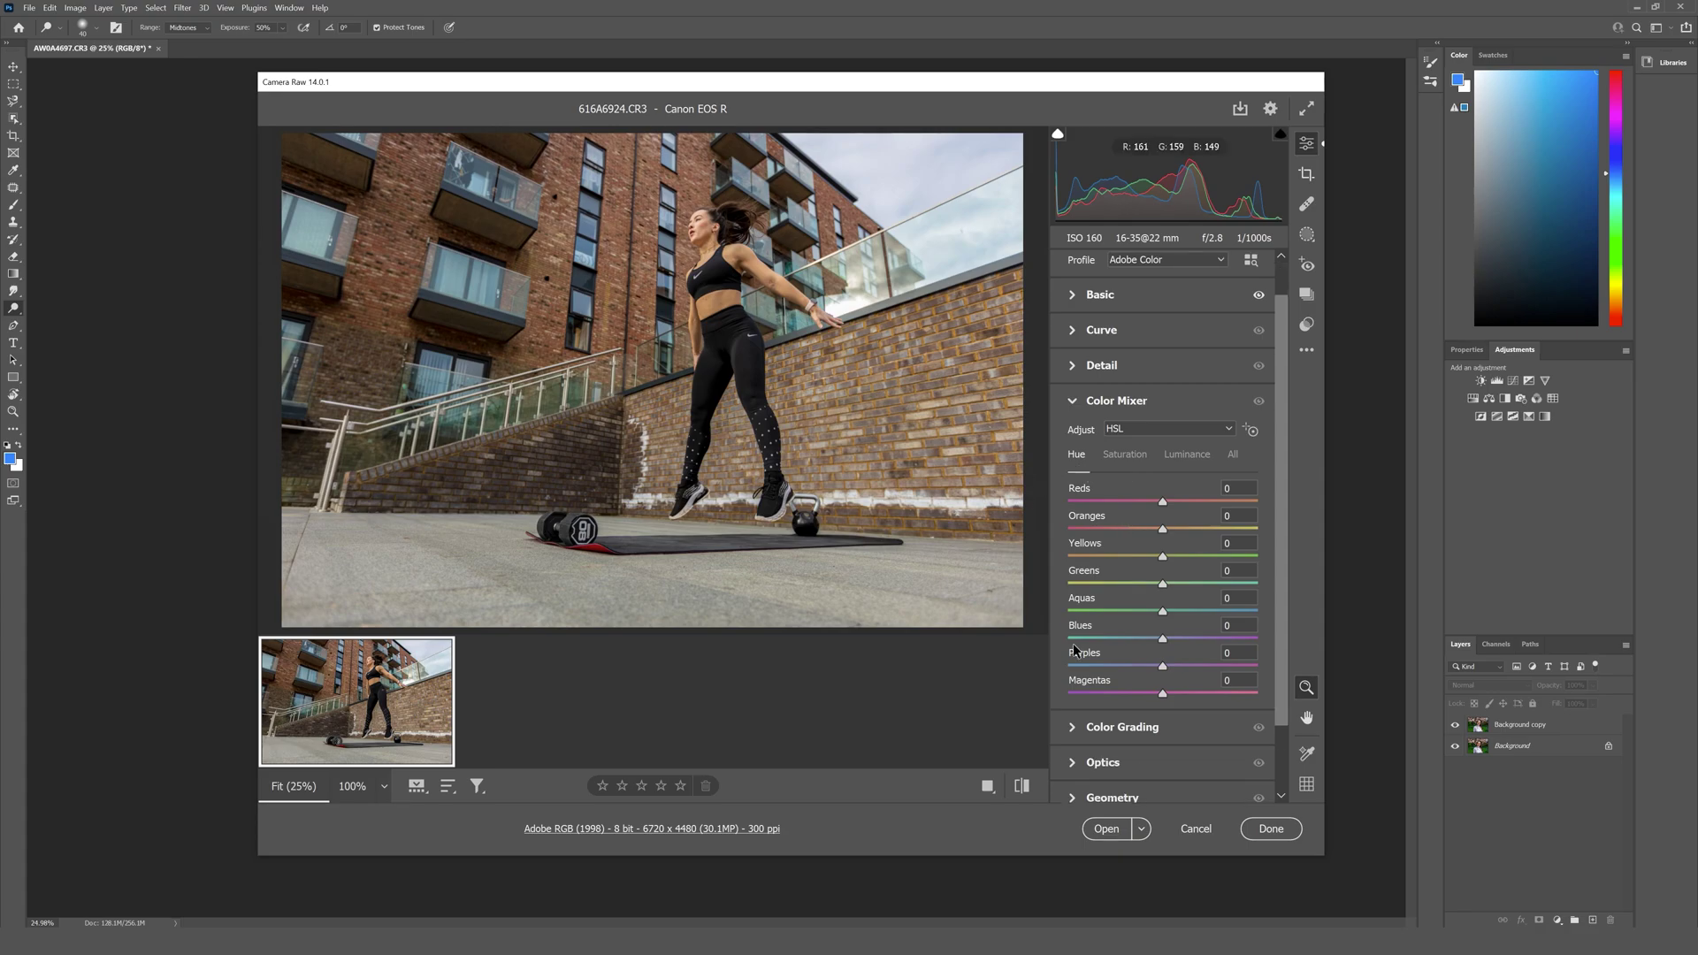
pyautogui.moveTo(1164, 612); pyautogui.dragTo(1195, 612)
pyautogui.moveTo(1163, 638); pyautogui.dragTo(1072, 637)
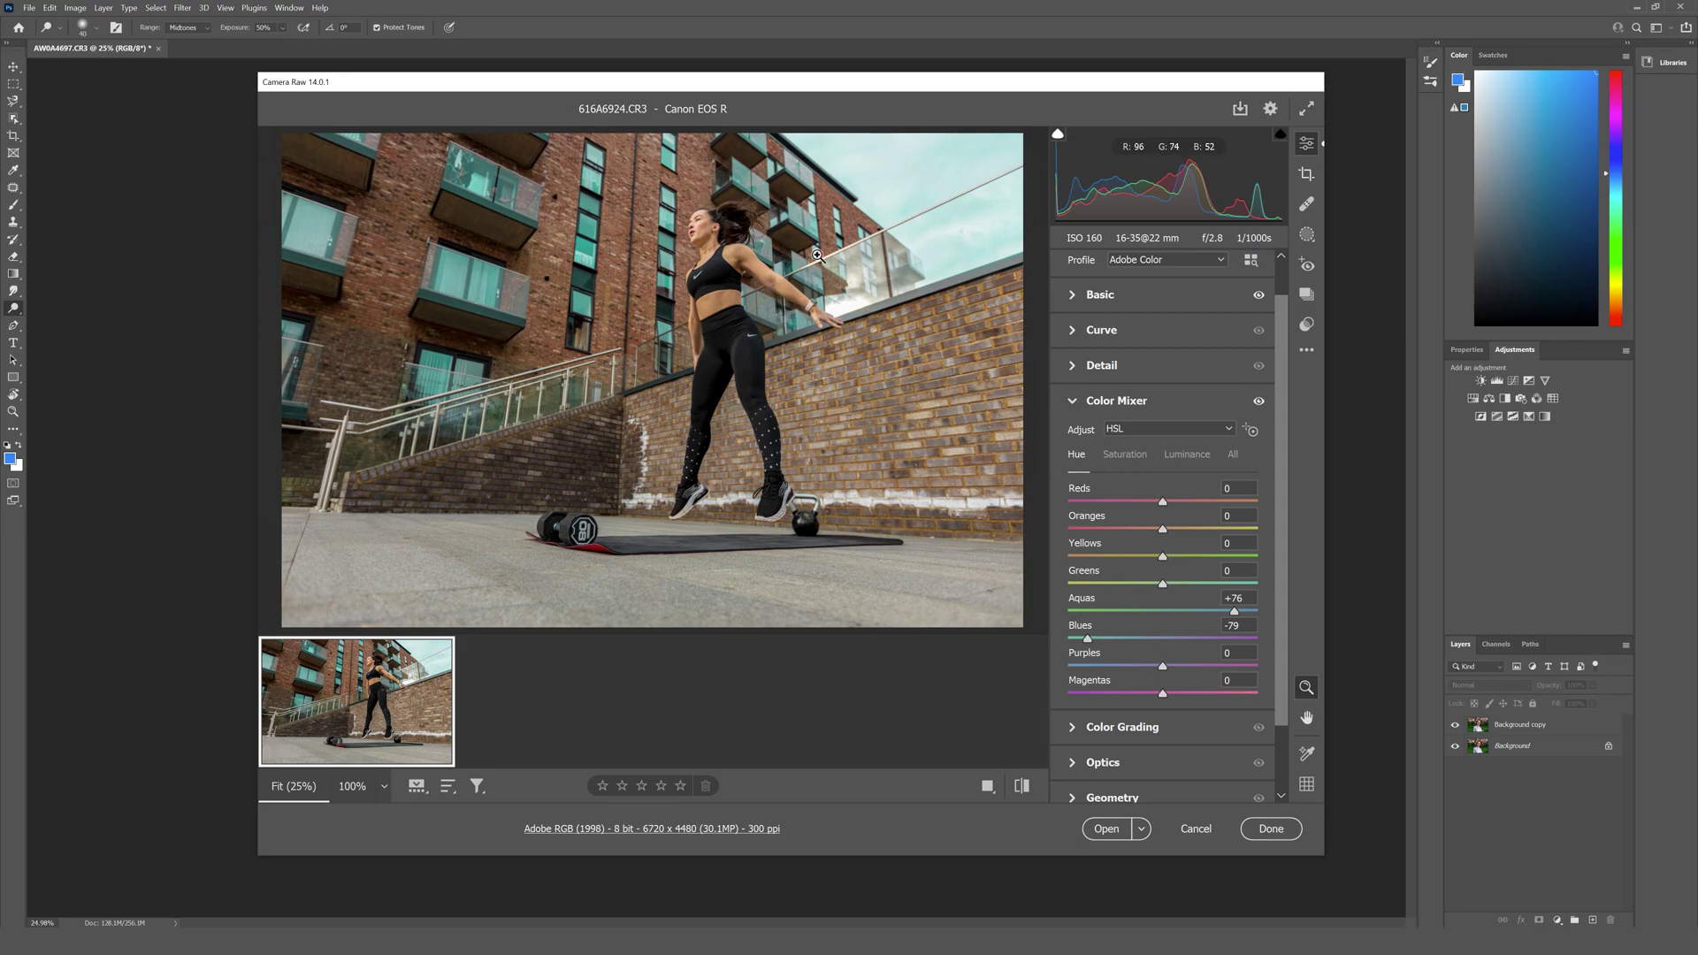
pyautogui.click(1126, 455)
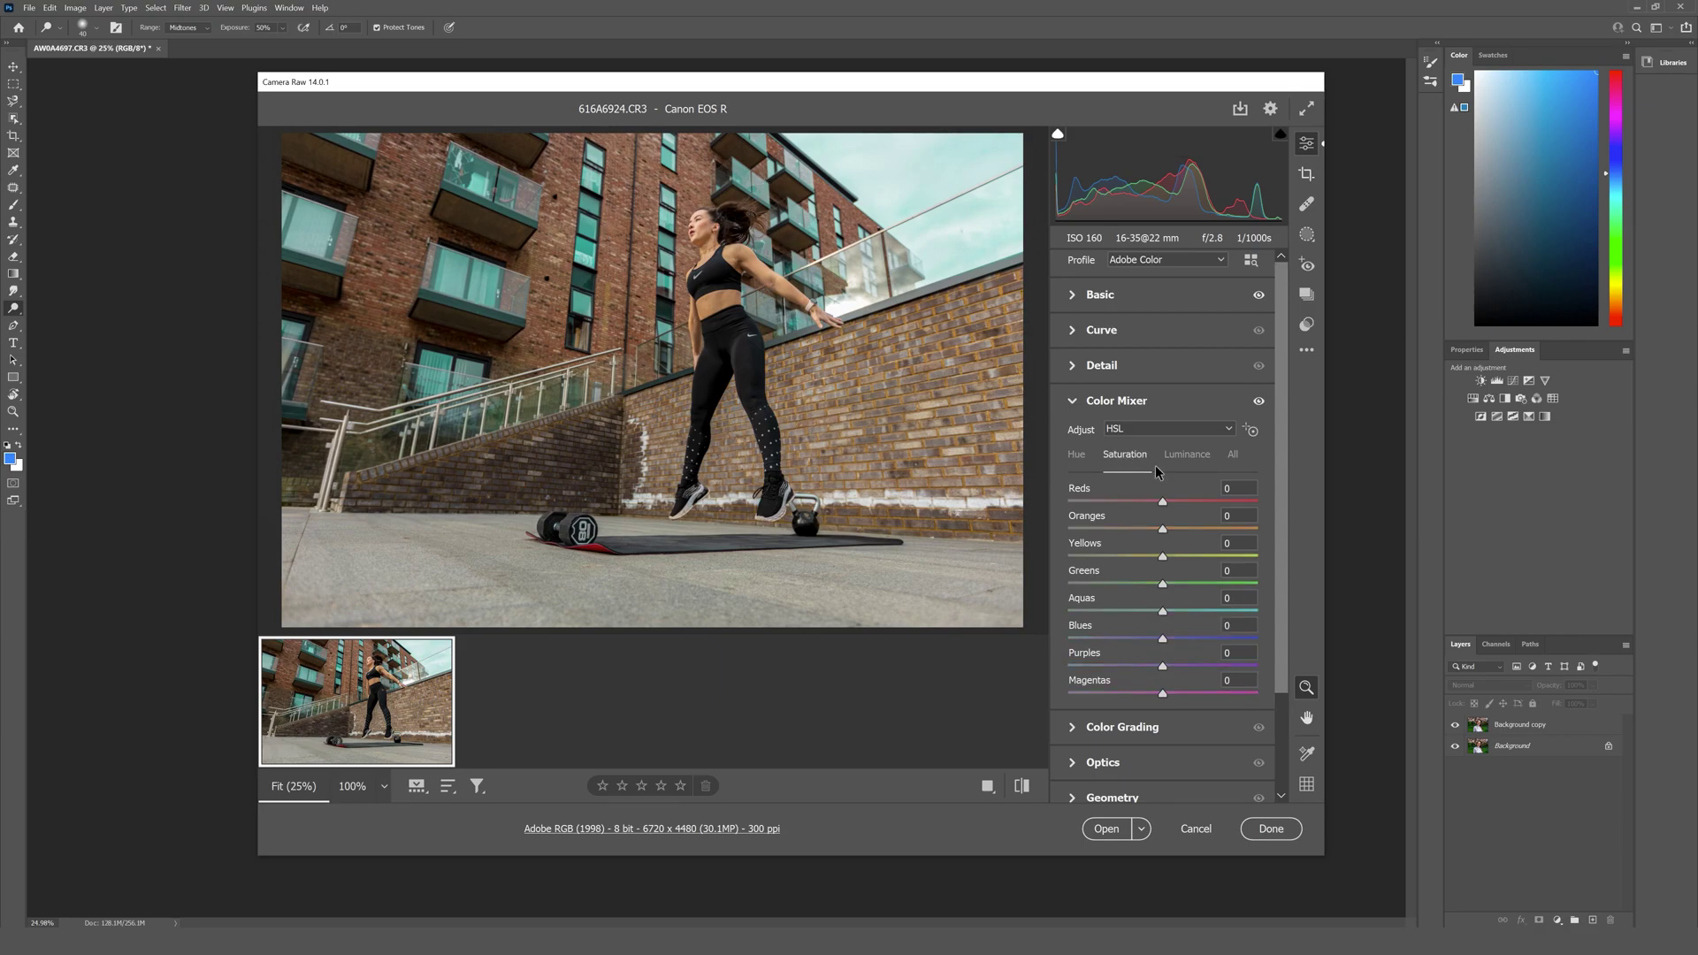
pyautogui.moveTo(1163, 639); pyautogui.dragTo(1232, 645)
pyautogui.moveTo(1163, 611); pyautogui.dragTo(1224, 624)
# Set Aquas luminance to +100 and Blues to -48, then open the photo in Photoshop
pyautogui.click(1184, 457)
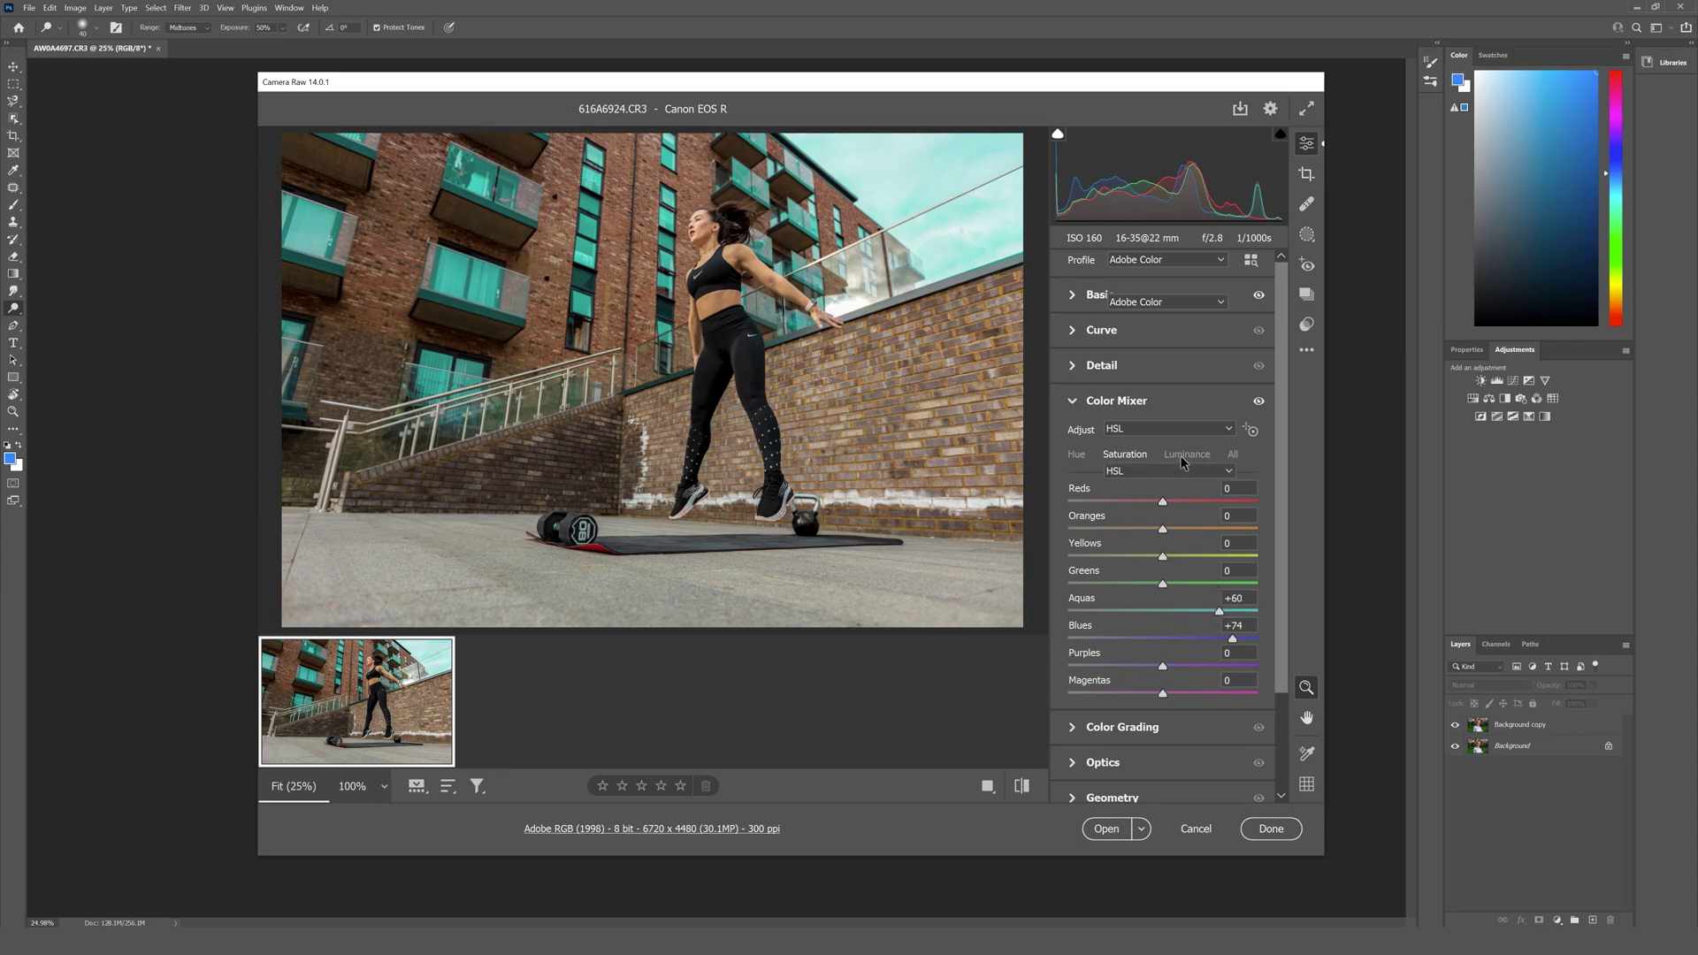
pyautogui.moveTo(1165, 642); pyautogui.dragTo(1128, 643)
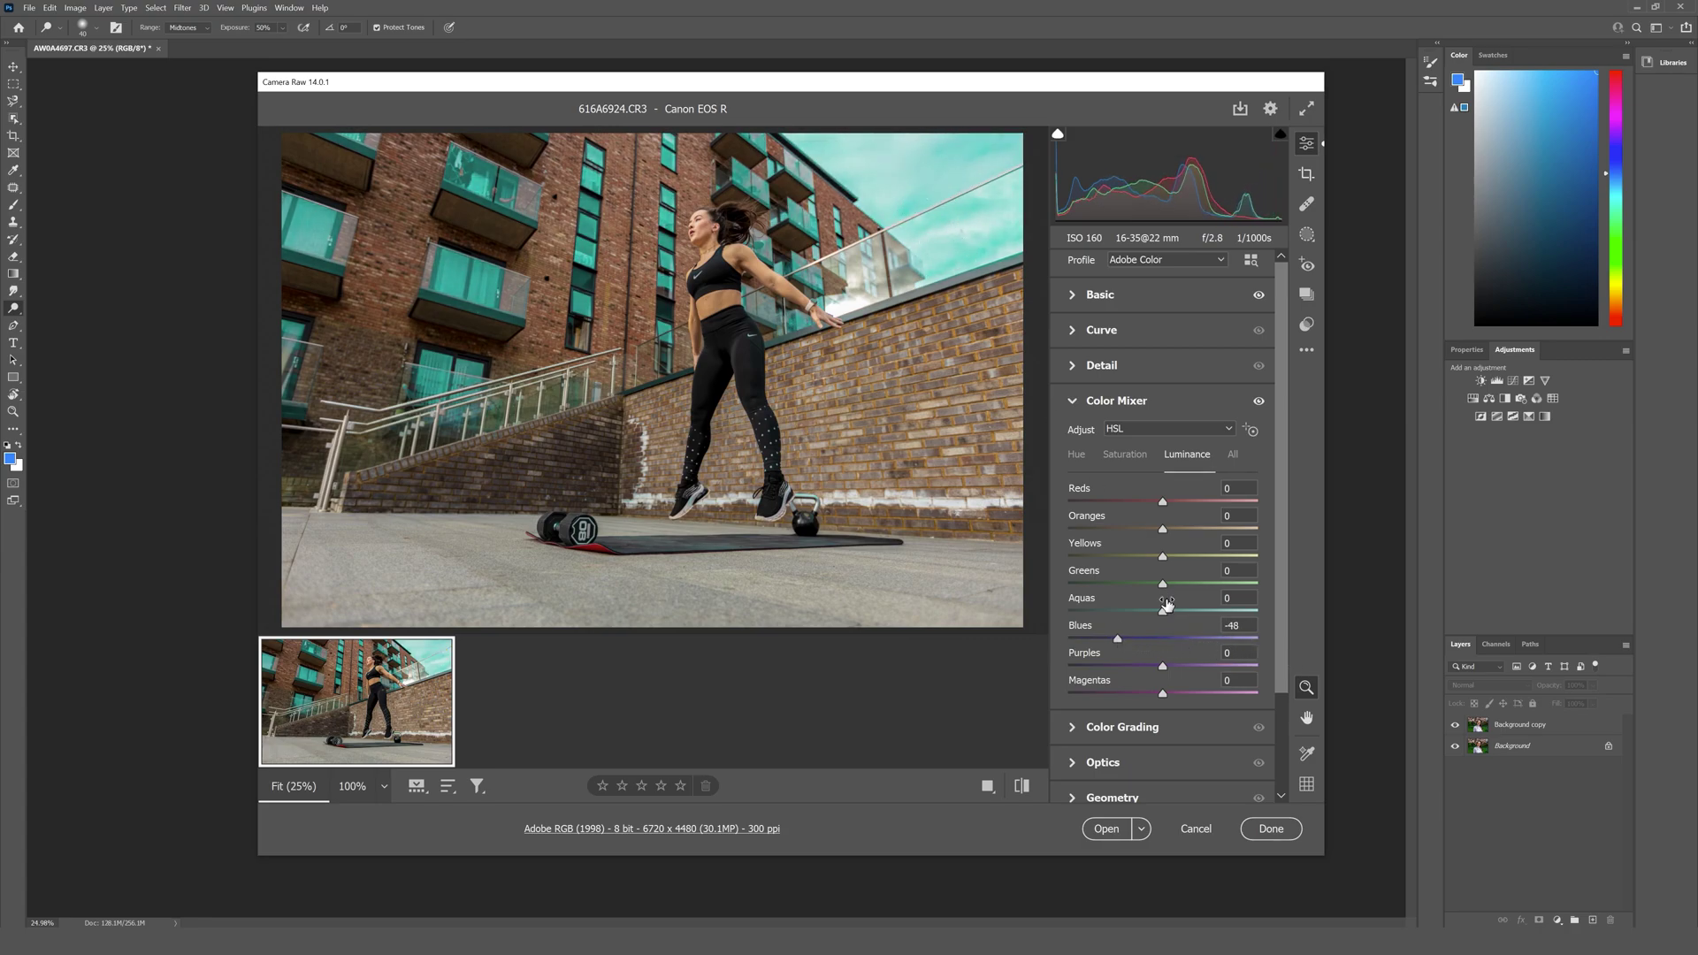
pyautogui.moveTo(1254, 617)
pyautogui.mouseDown()
pyautogui.moveTo(1216, 616)
pyautogui.moveTo(1263, 625)
pyautogui.mouseUp()
pyautogui.click(1103, 829)
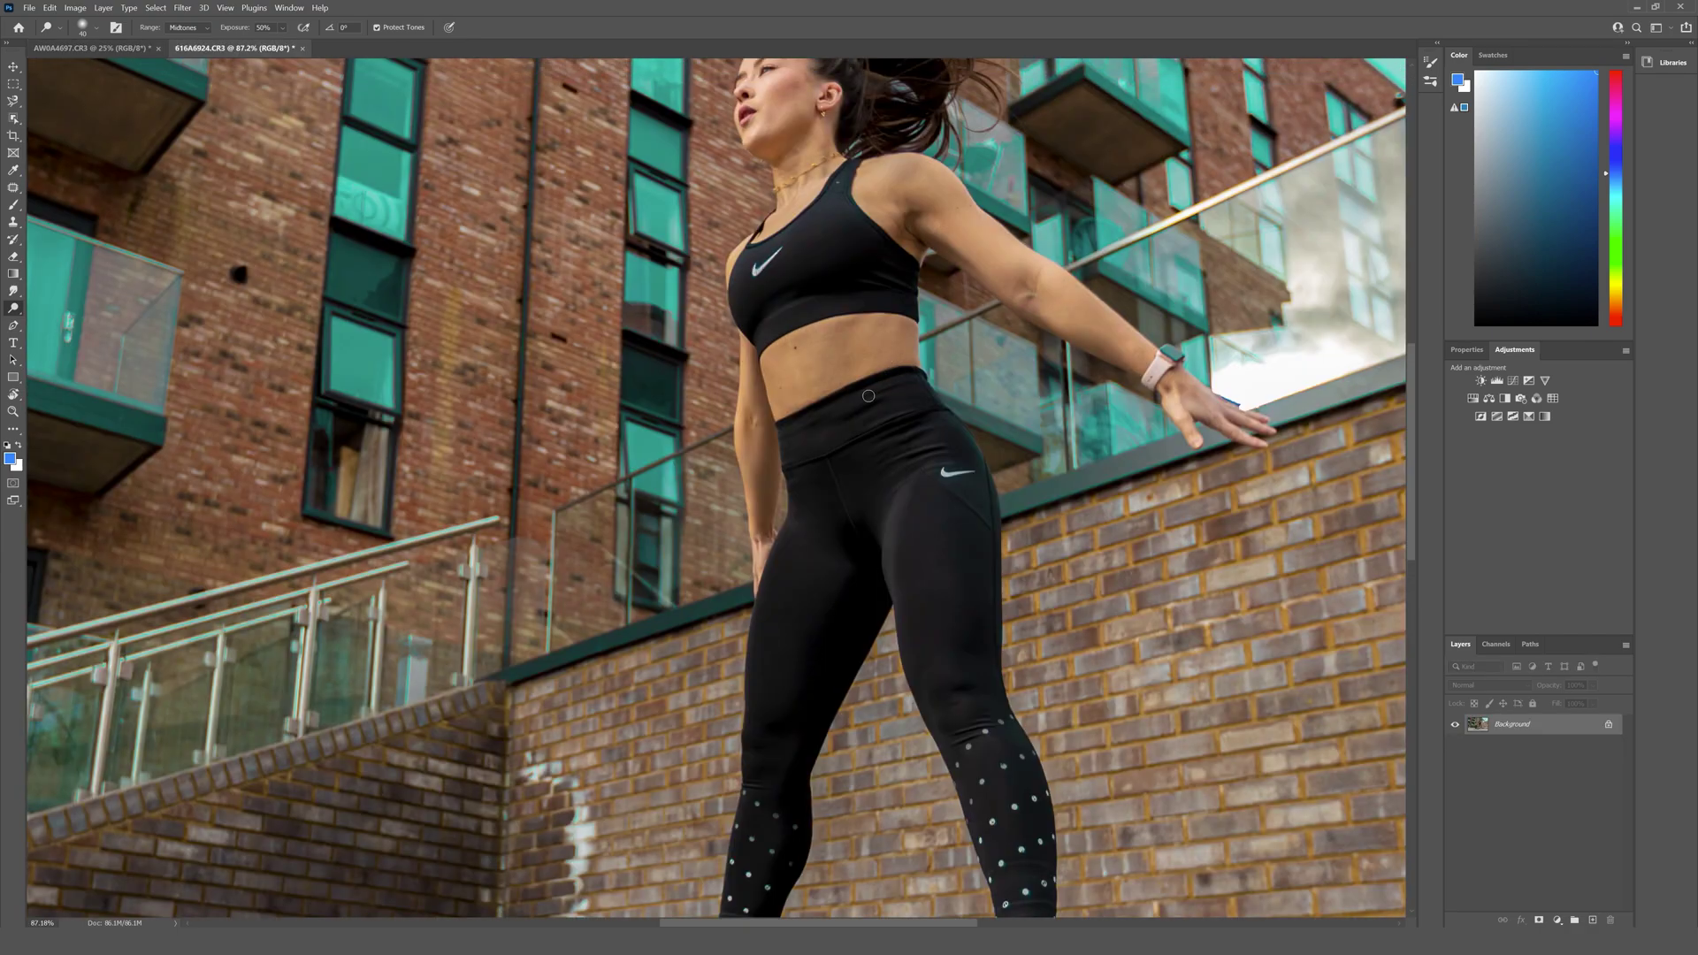
# Fit the fitness photo on screen and duplicate the Background layer as Background copy
pyautogui.hotkey('ctrl', '0')
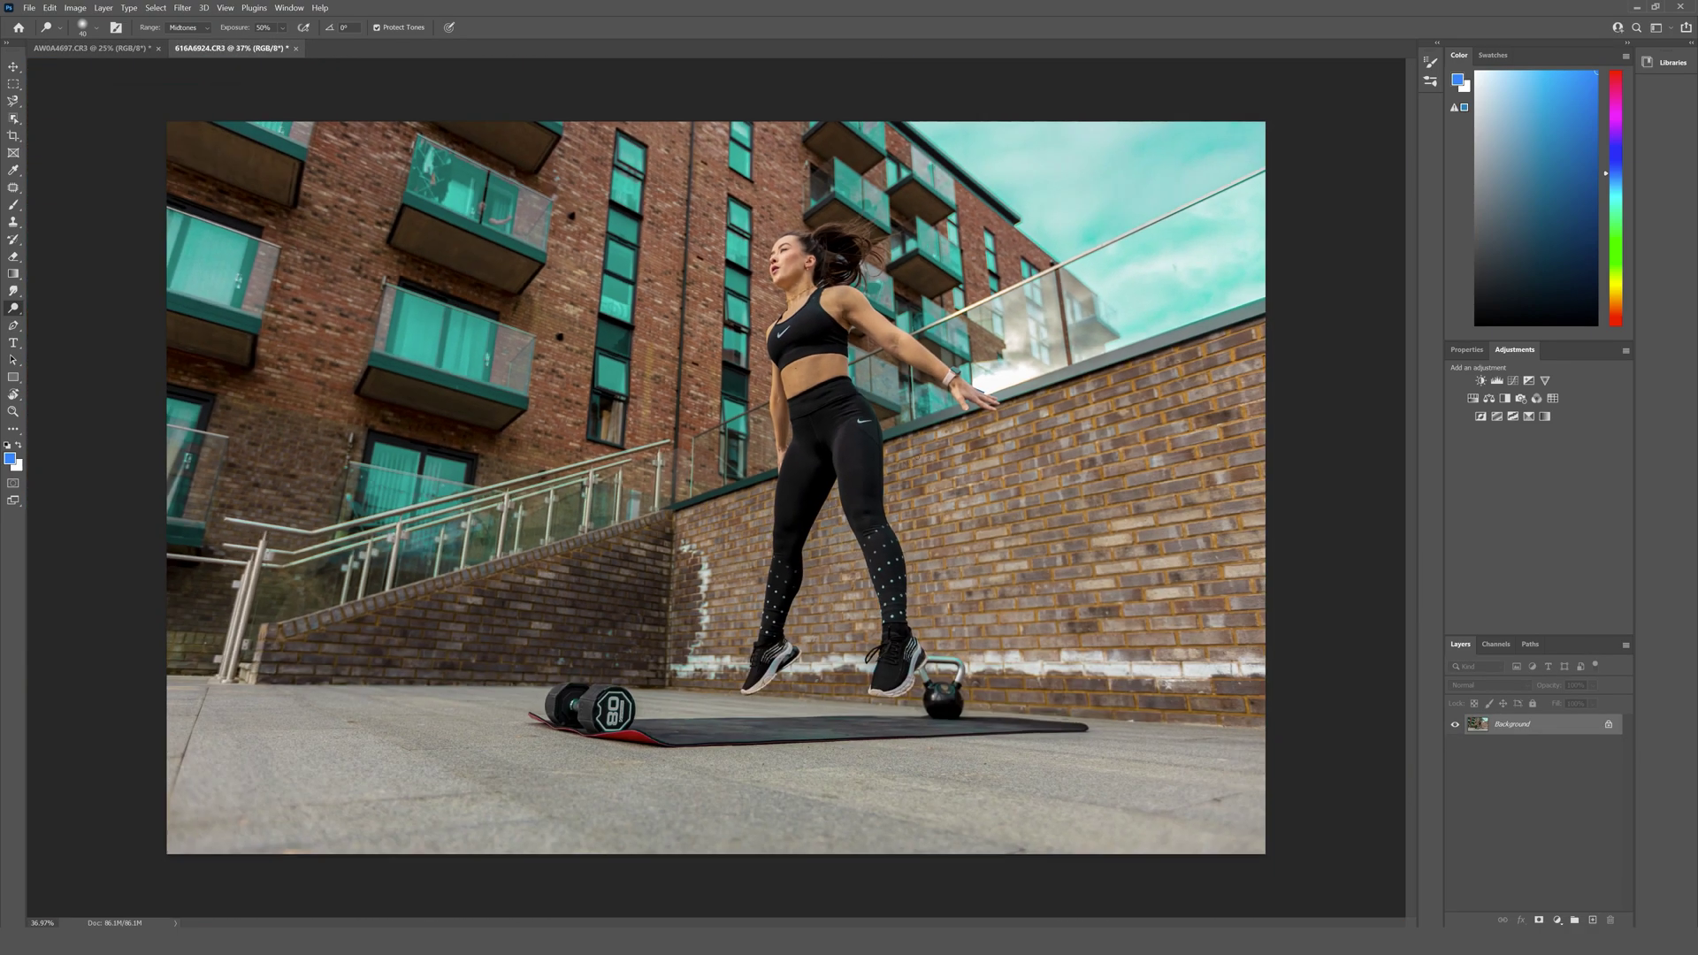
pyautogui.rightClick(1513, 728)
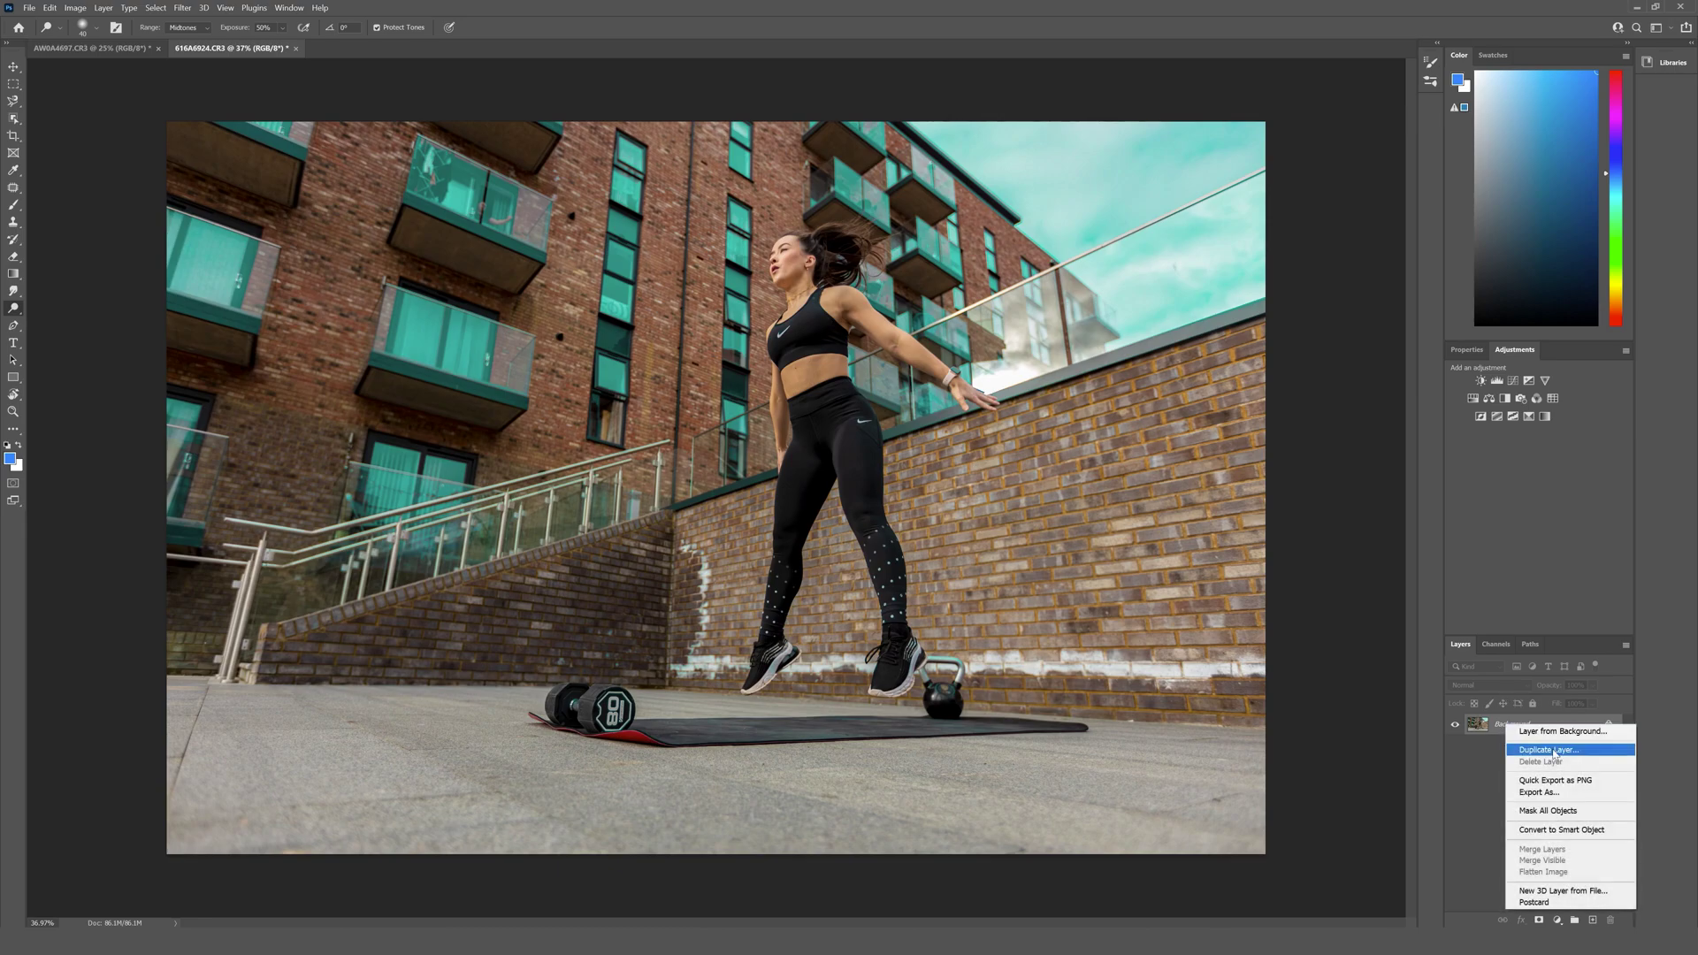
pyautogui.click(1557, 753)
pyautogui.click(958, 276)
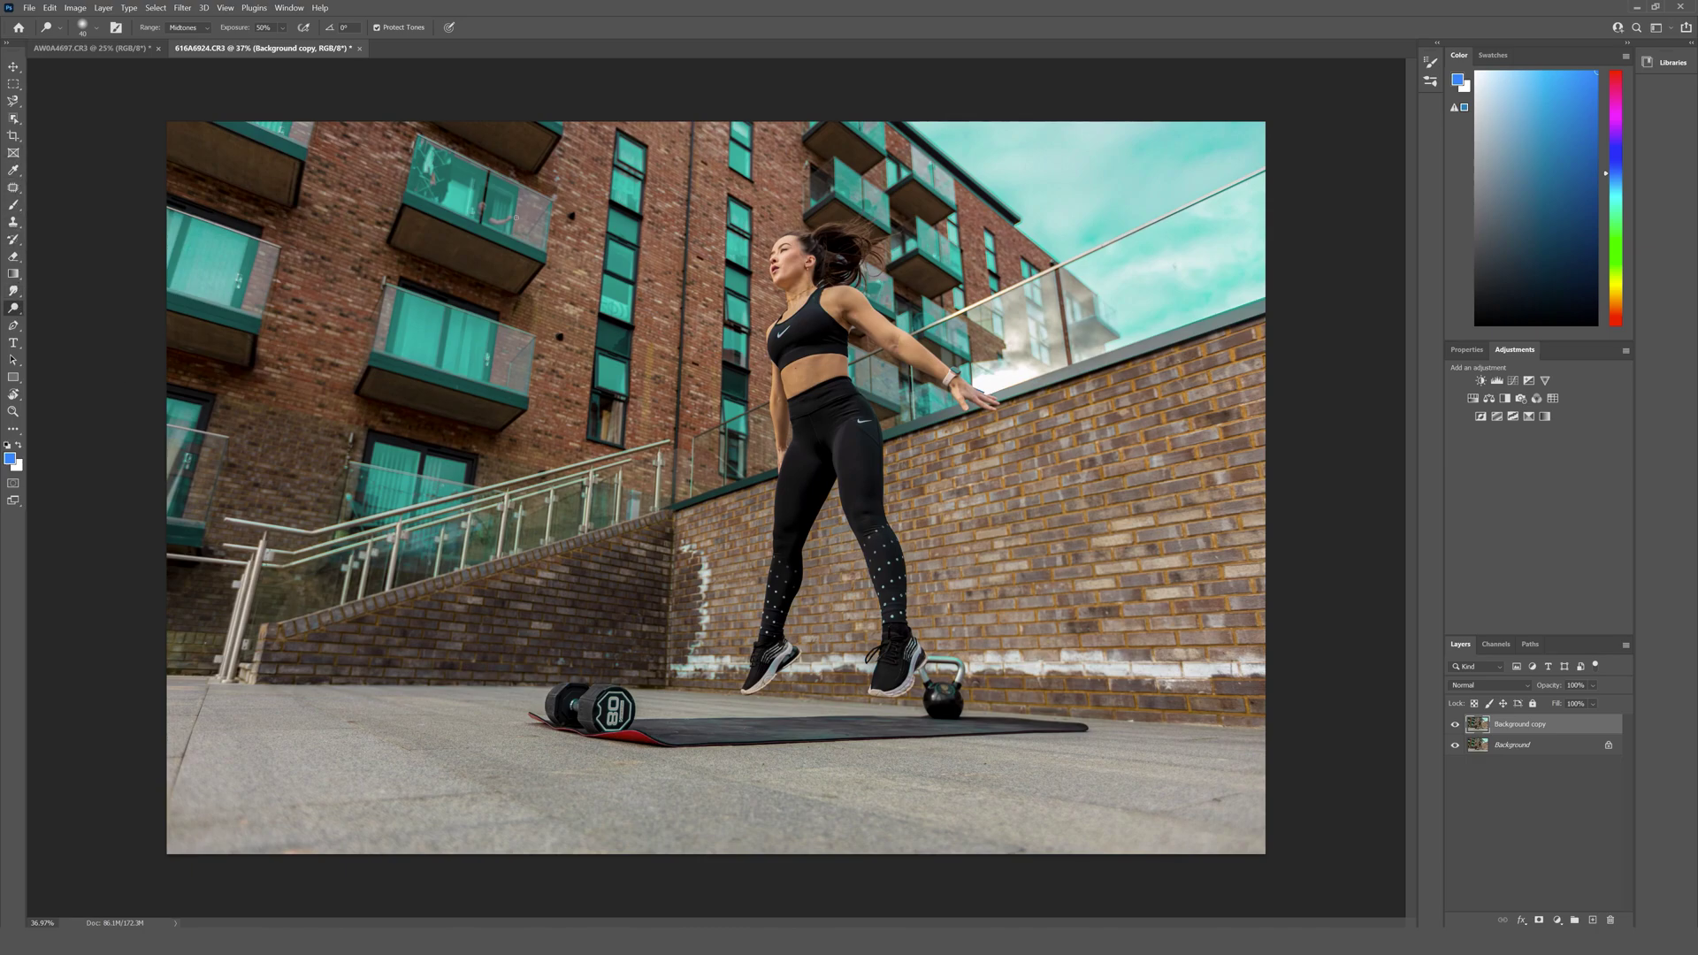
# Dodge the skin of the face and jaw, then toggle Background copy to compare with the original
pyautogui.scroll(6, 803, 281)
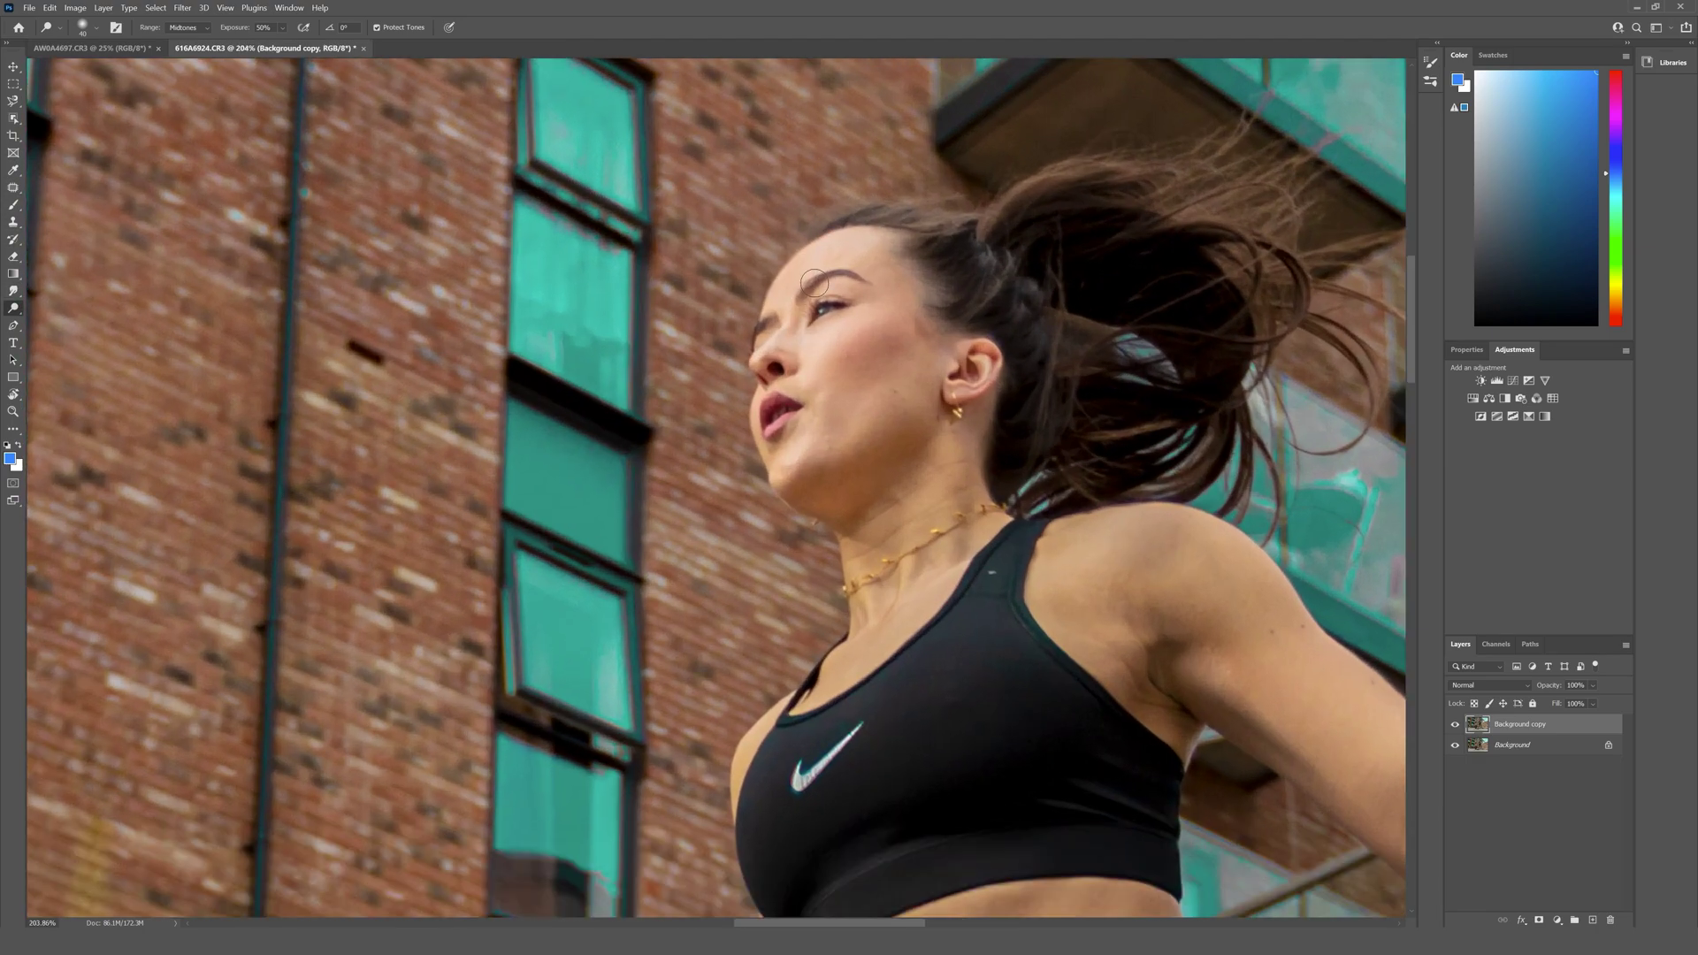
pyautogui.moveTo(815, 284)
pyautogui.mouseDown()
pyautogui.moveTo(782, 323)
pyautogui.moveTo(775, 376)
pyautogui.moveTo(793, 464)
pyautogui.moveTo(812, 387)
pyautogui.moveTo(836, 416)
pyautogui.moveTo(858, 380)
pyautogui.moveTo(875, 425)
pyautogui.moveTo(918, 382)
pyautogui.moveTo(898, 400)
pyautogui.moveTo(796, 300)
pyautogui.moveTo(772, 398)
pyautogui.moveTo(980, 382)
pyautogui.mouseUp()
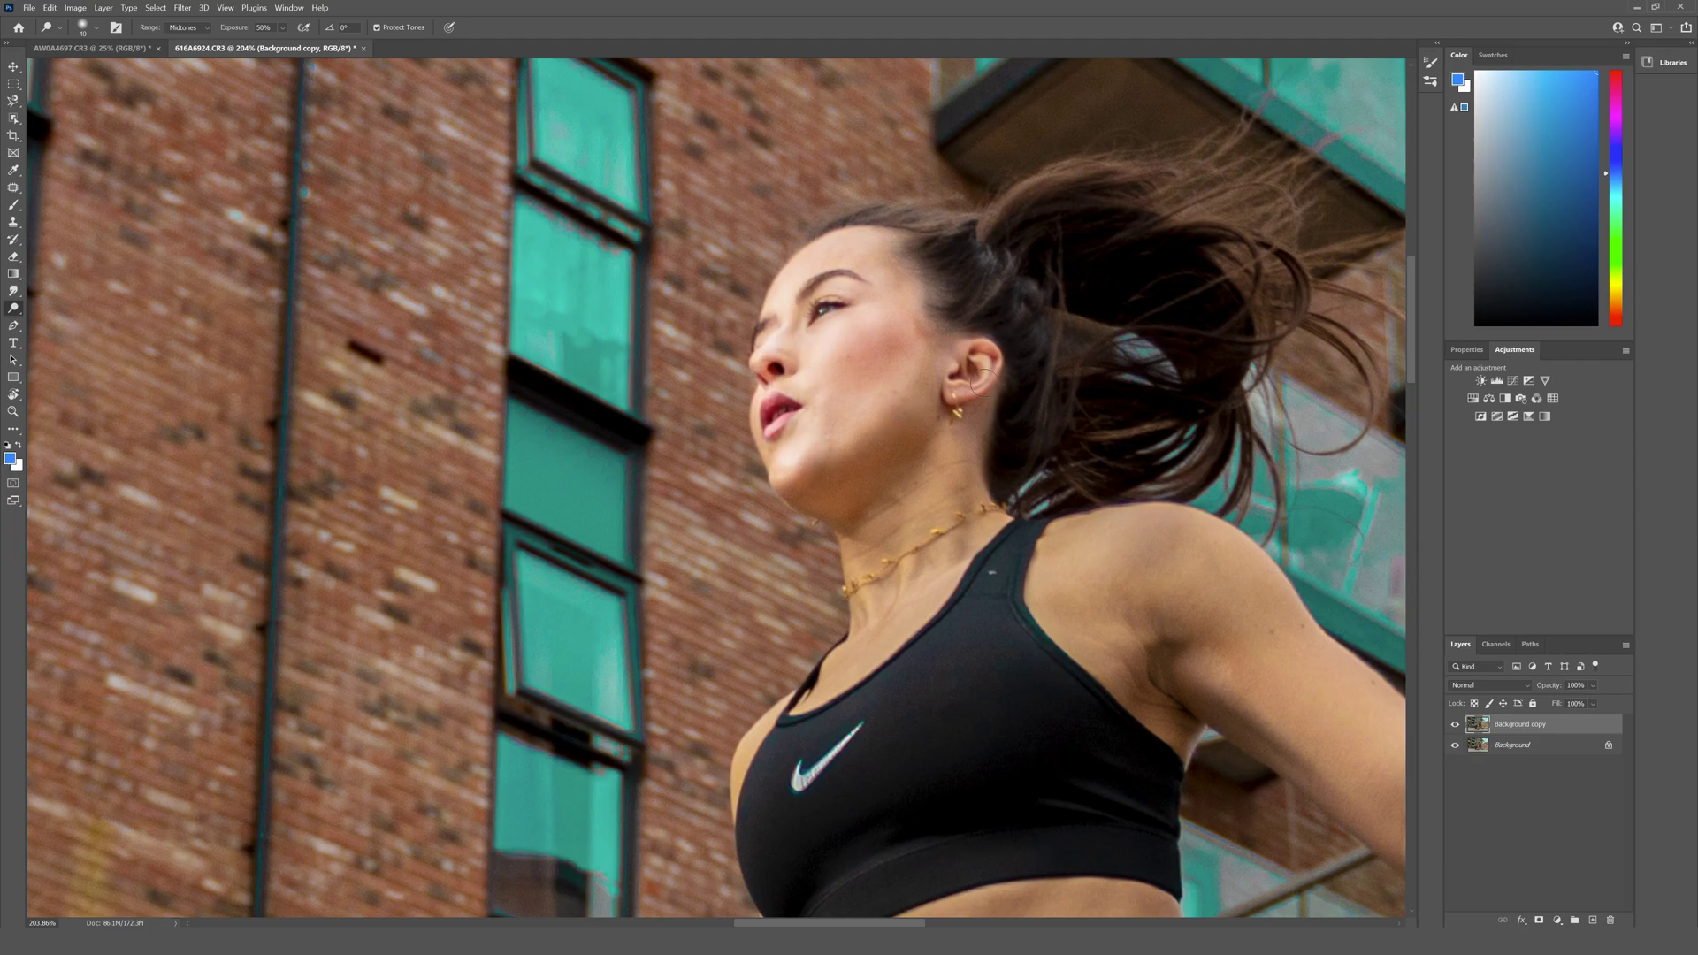
pyautogui.hotkey('ctrl', '0')
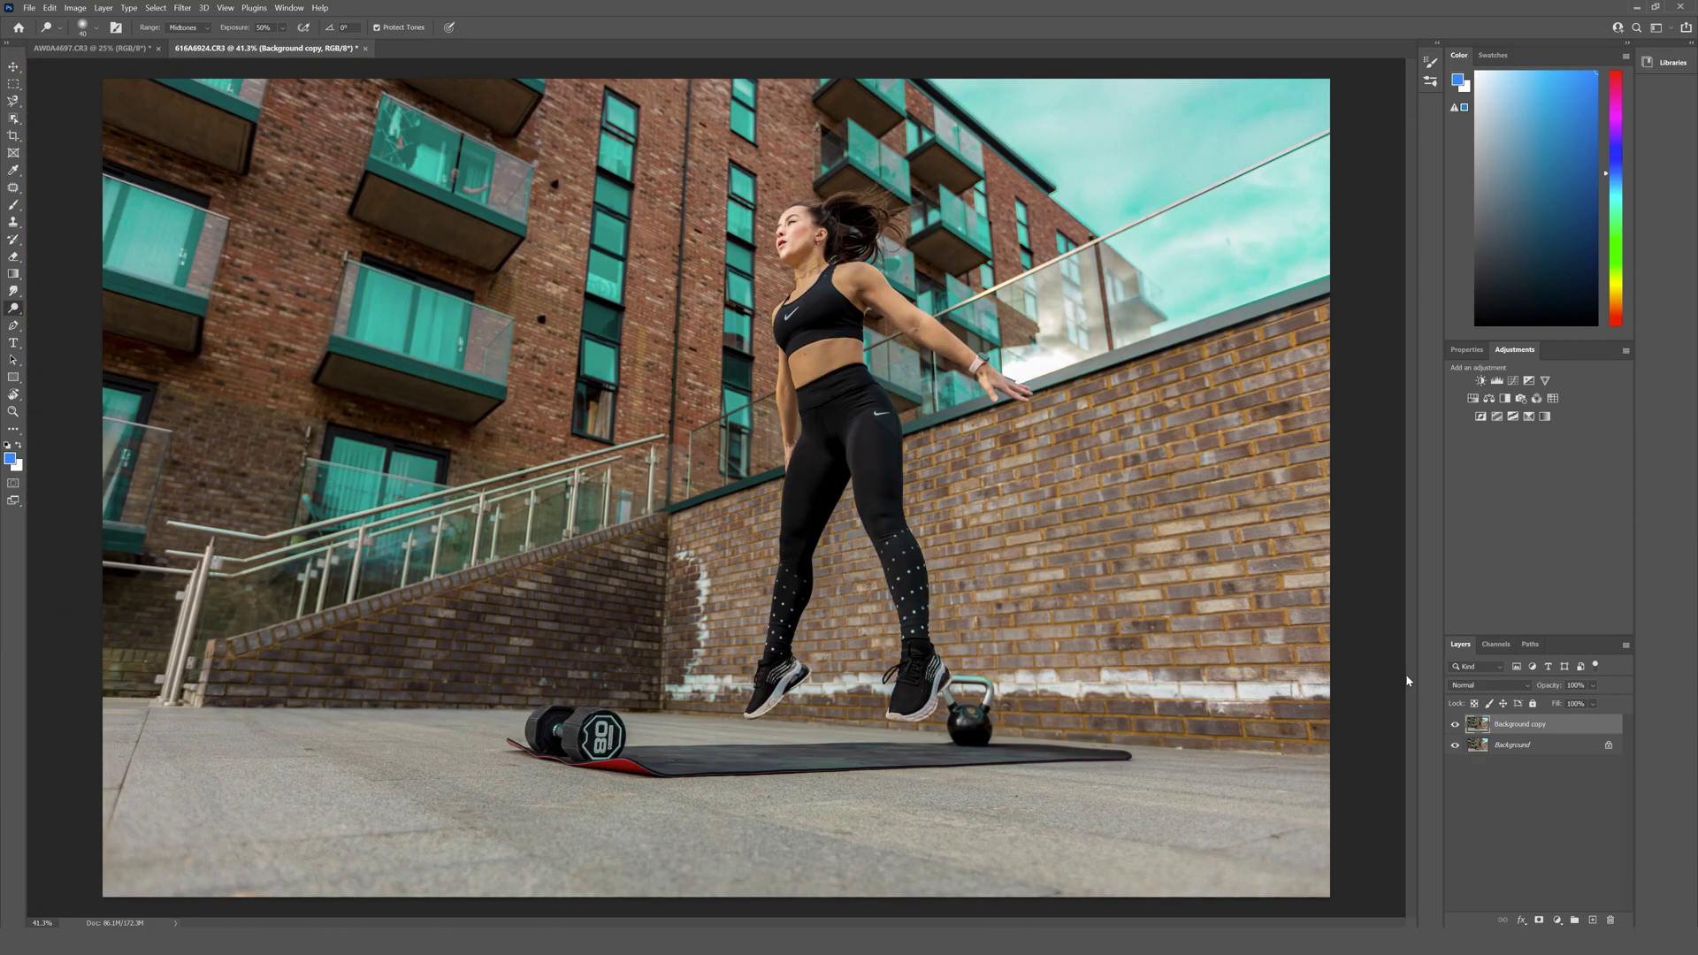
pyautogui.click(1456, 725)
pyautogui.click(1456, 725)
# Brighten the skin along the jawline and down the neck with more dodge strokes
pyautogui.scroll(5, 806, 228)
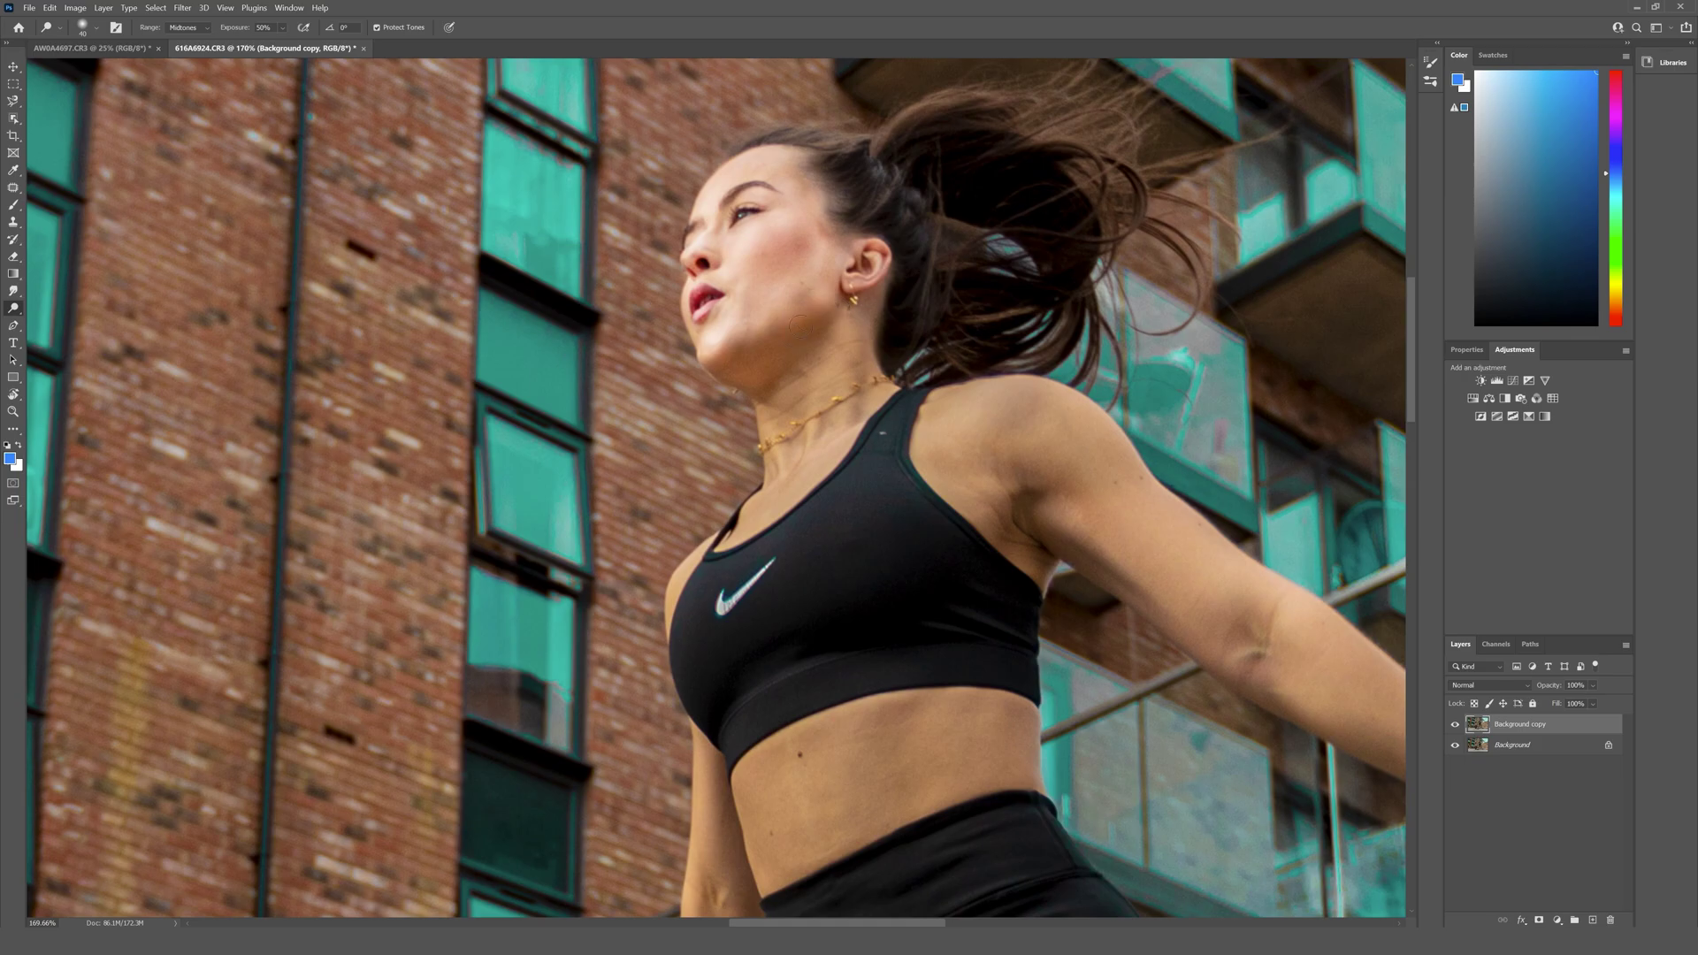
pyautogui.moveTo(885, 270)
pyautogui.mouseDown()
pyautogui.moveTo(738, 362)
pyautogui.moveTo(751, 390)
pyautogui.mouseUp()
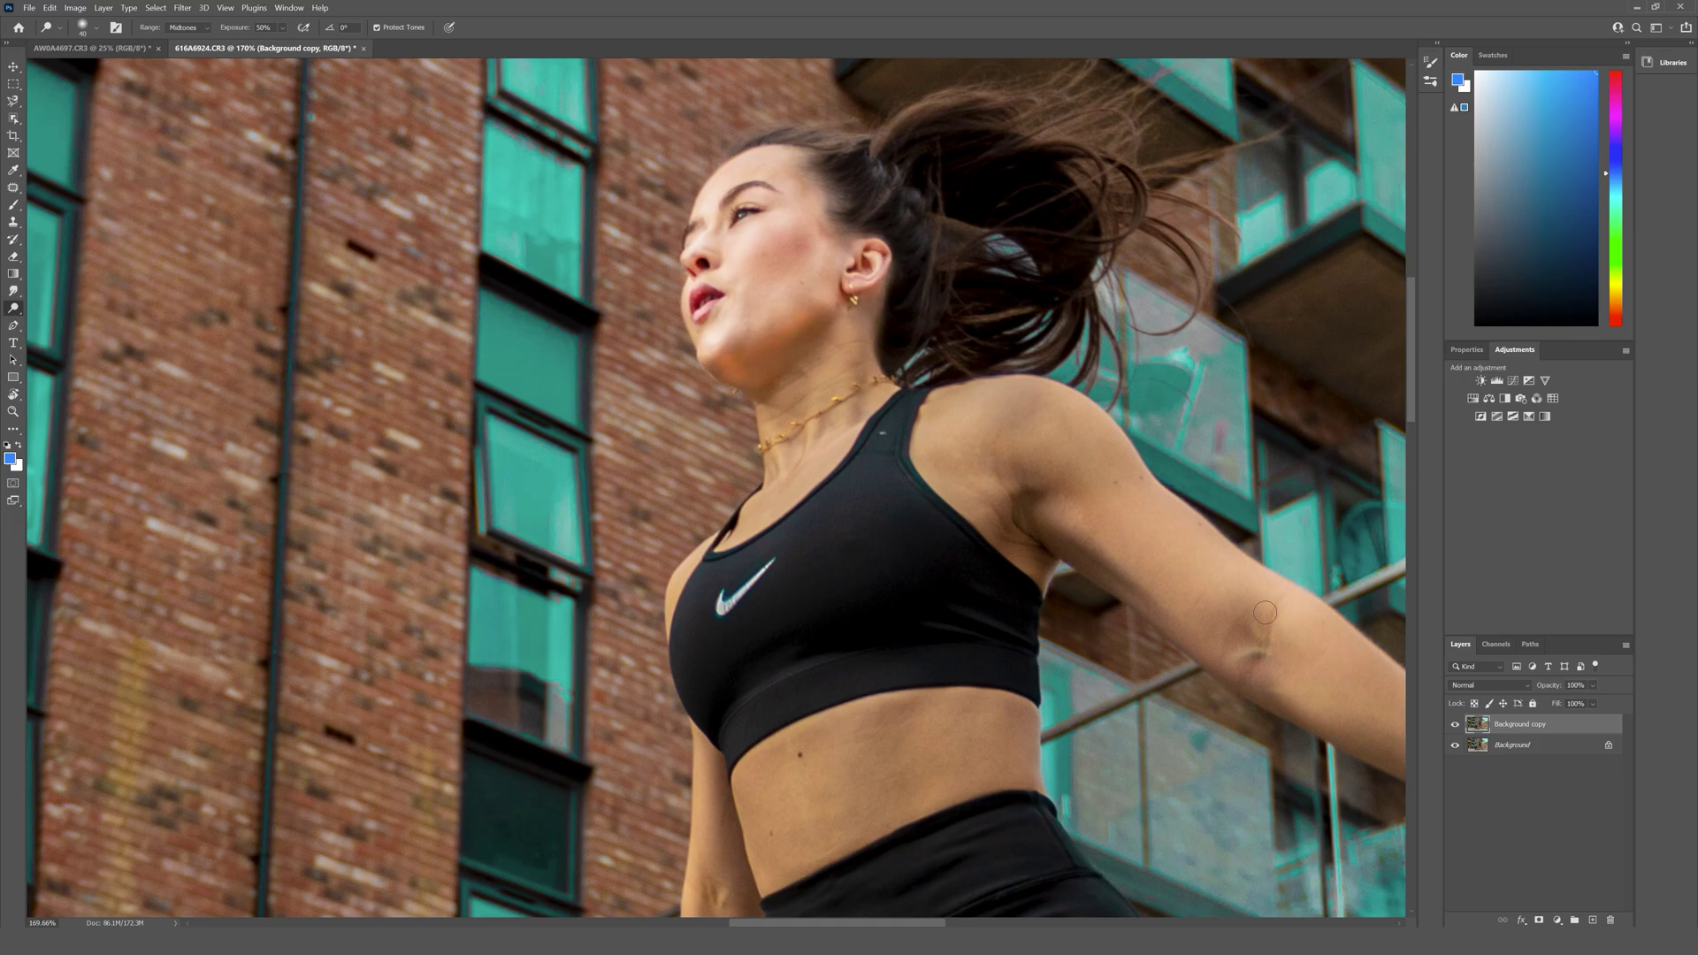
pyautogui.scroll(-6, 1265, 612)
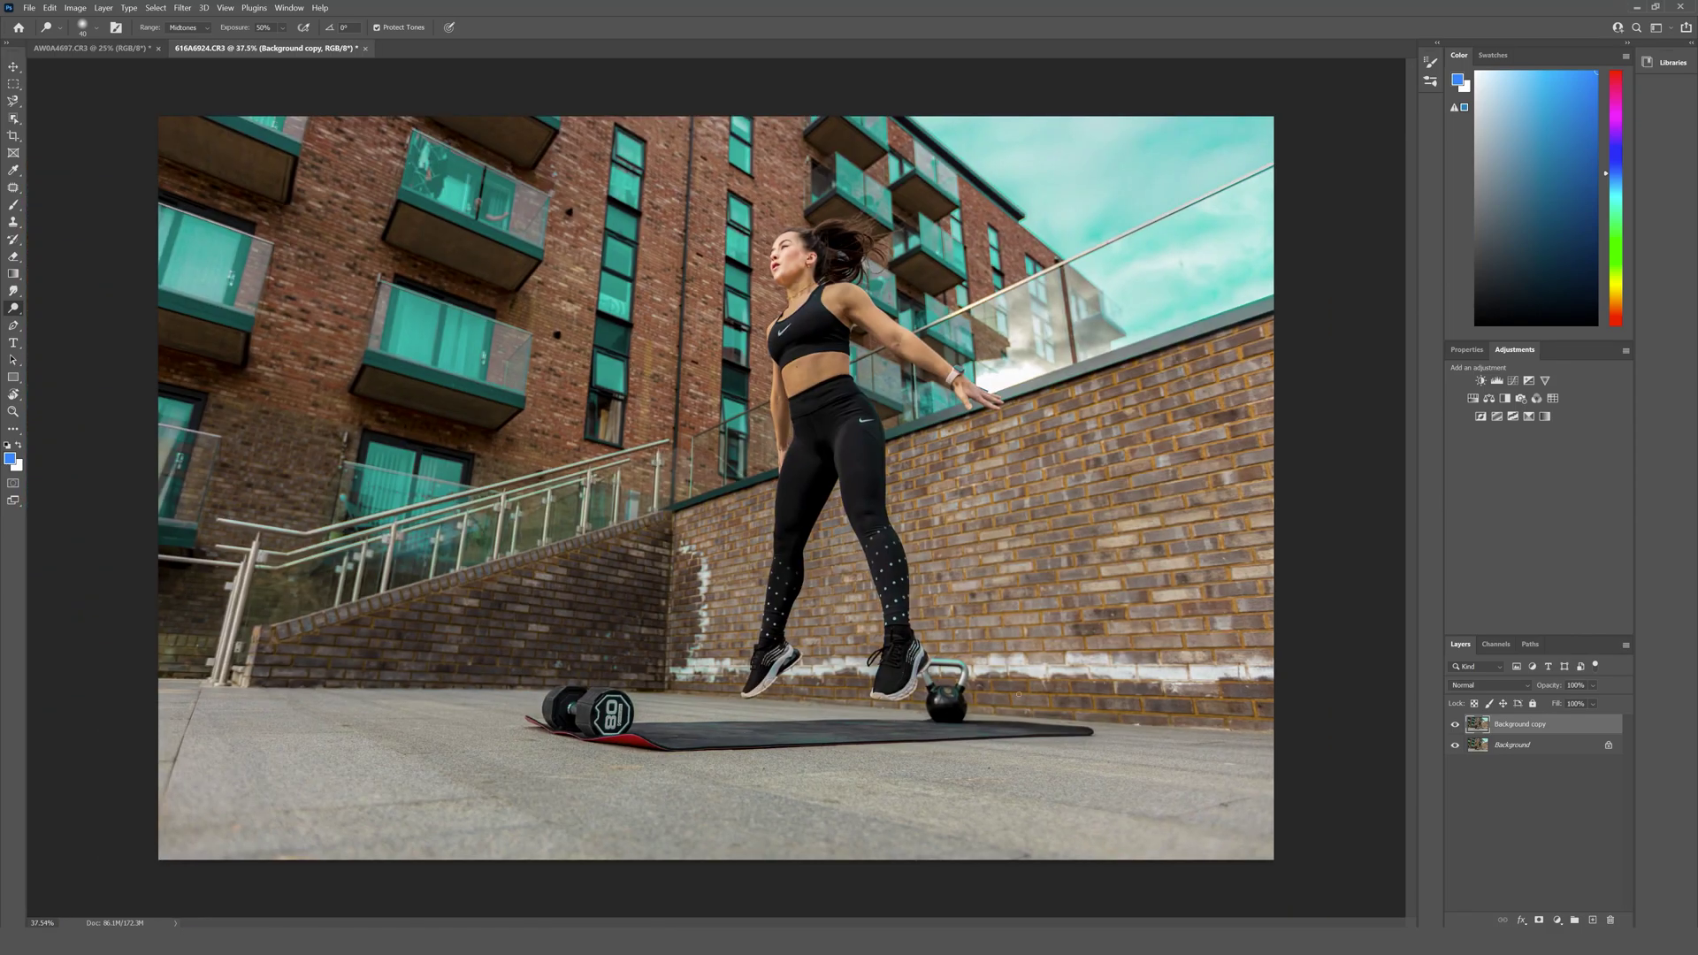
# Dodge the abdomen skin below the sports bra, toggling Background copy before and after to compare
pyautogui.click(1461, 729)
pyautogui.click(1461, 728)
pyautogui.scroll(5, 774, 283)
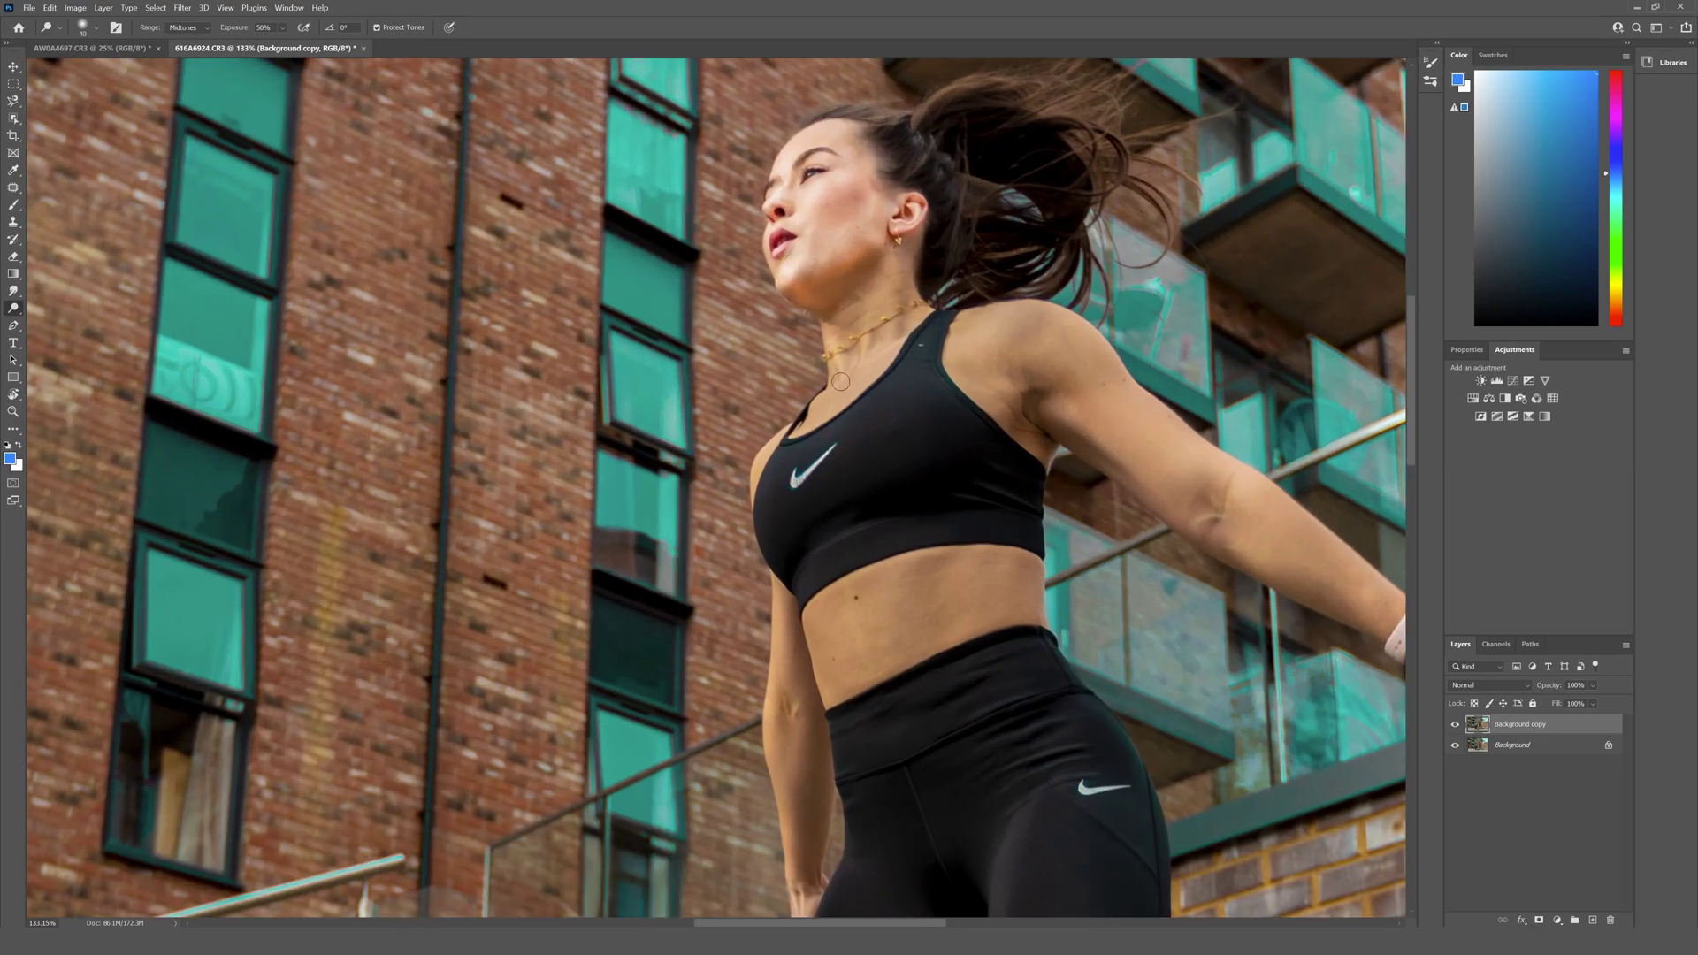
pyautogui.moveTo(819, 631)
pyautogui.mouseDown()
pyautogui.moveTo(862, 675)
pyautogui.moveTo(844, 609)
pyautogui.moveTo(837, 648)
pyautogui.moveTo(797, 658)
pyautogui.moveTo(788, 623)
pyautogui.moveTo(793, 736)
pyautogui.moveTo(806, 658)
pyautogui.moveTo(803, 796)
pyautogui.moveTo(785, 744)
pyautogui.moveTo(808, 888)
pyautogui.moveTo(805, 642)
pyautogui.mouseUp()
pyautogui.hotkey('ctrl', '0')
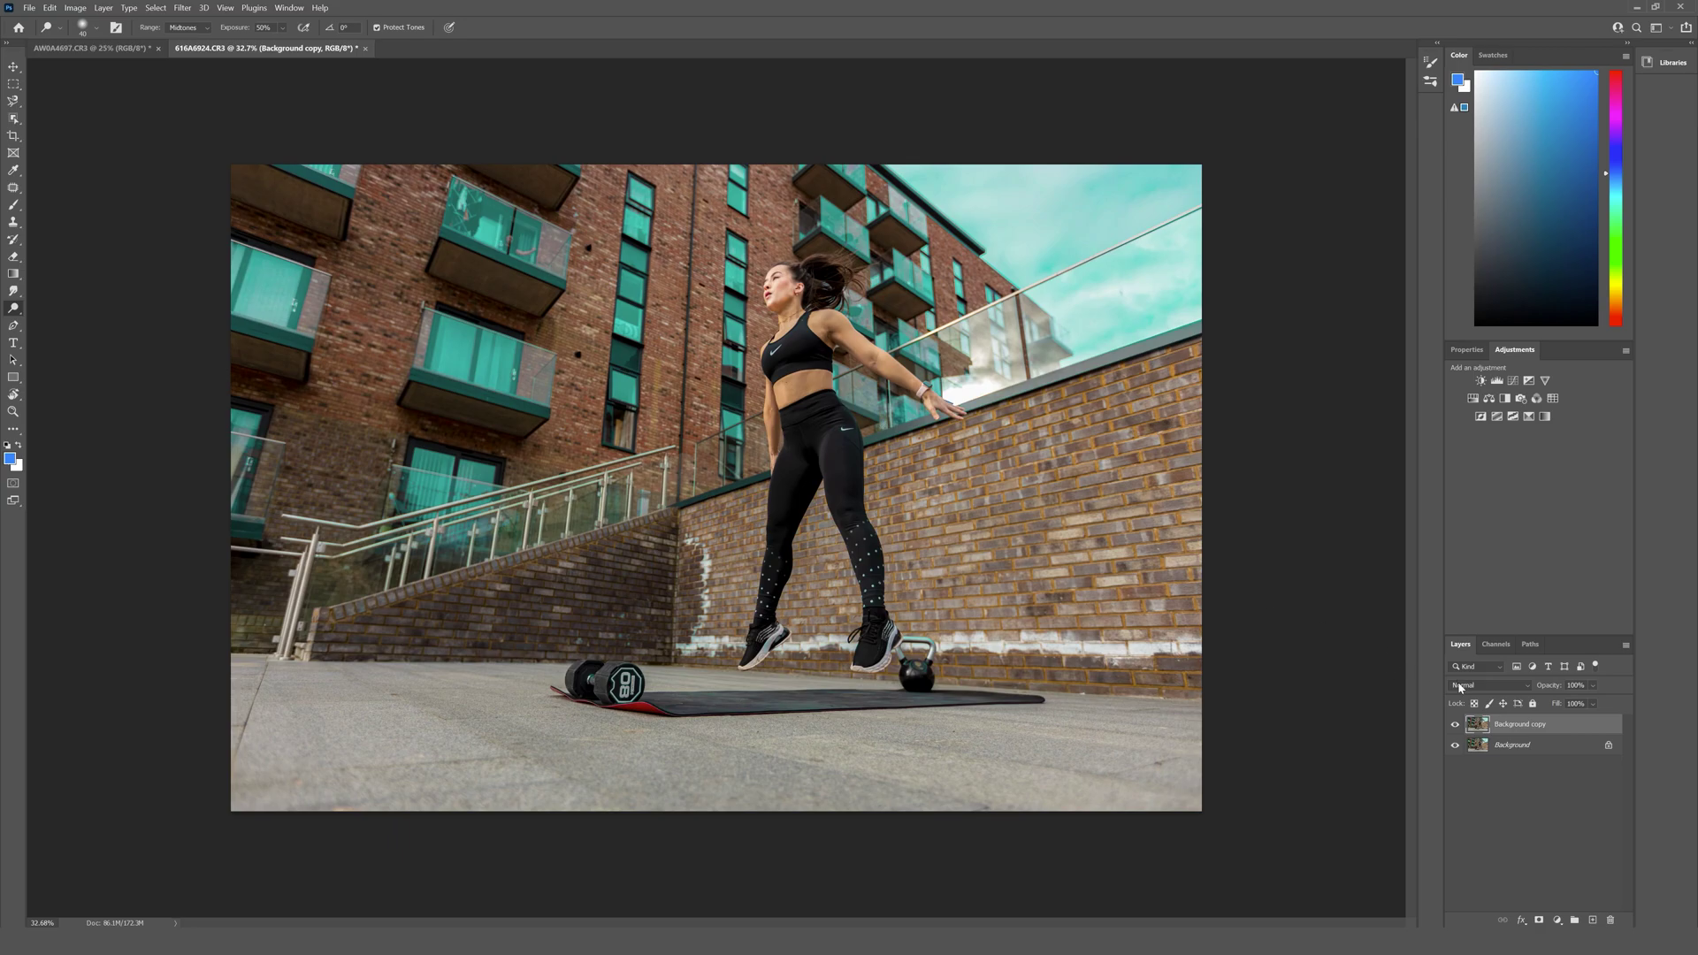
pyautogui.click(1456, 725)
pyautogui.click(1456, 726)
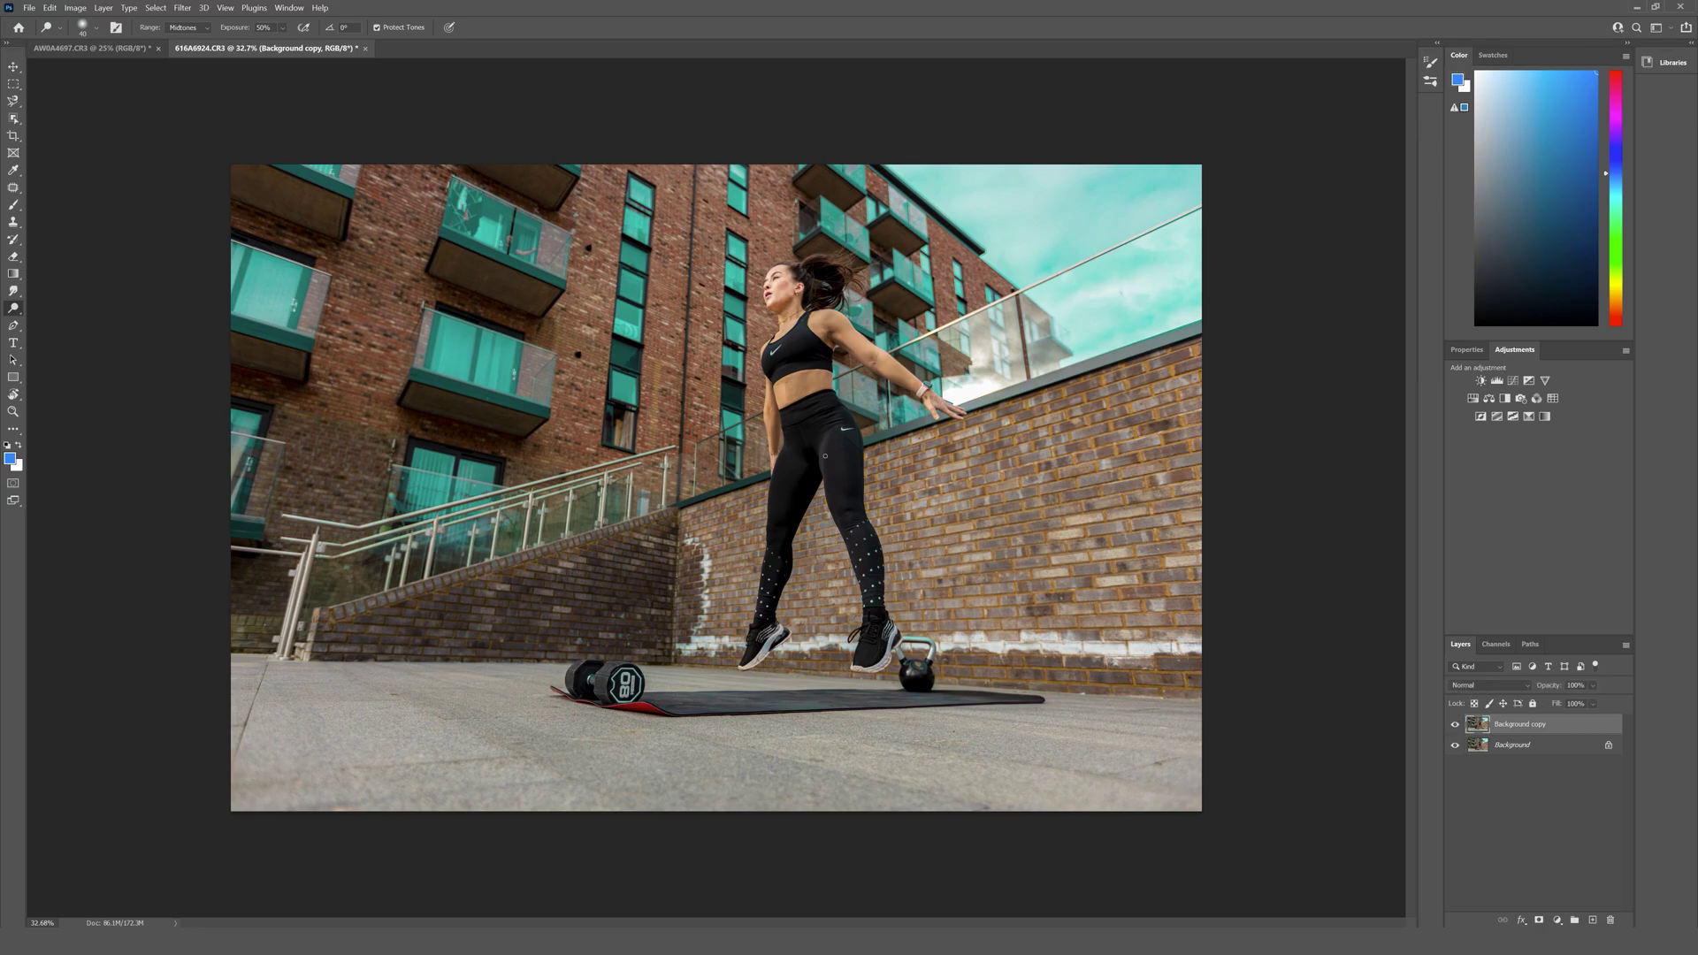